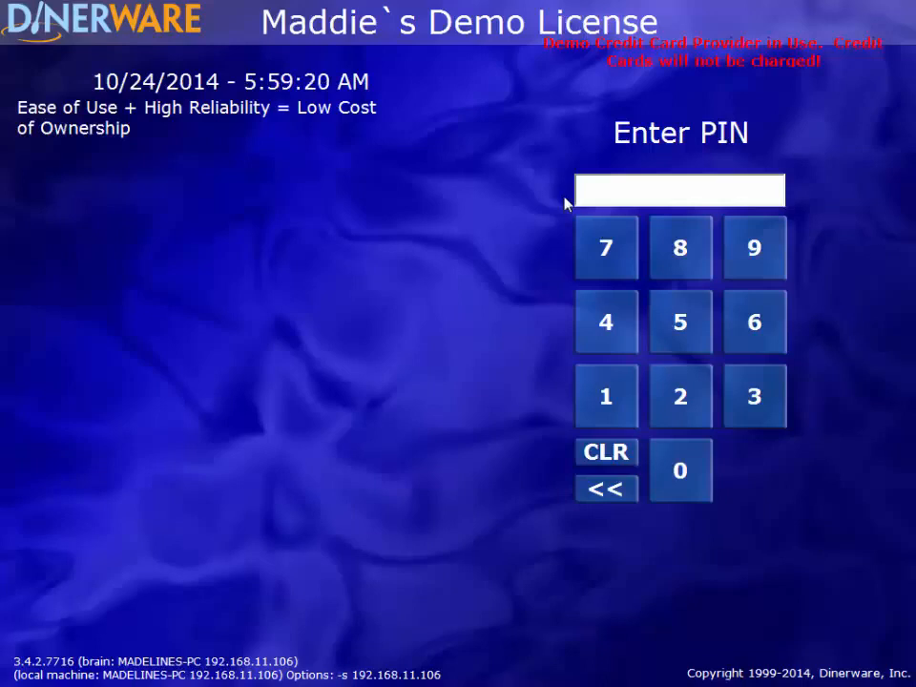
Step: Enter the employee PIN and clock in with the Manager role
click(599, 341)
click(738, 376)
click(694, 295)
click(693, 265)
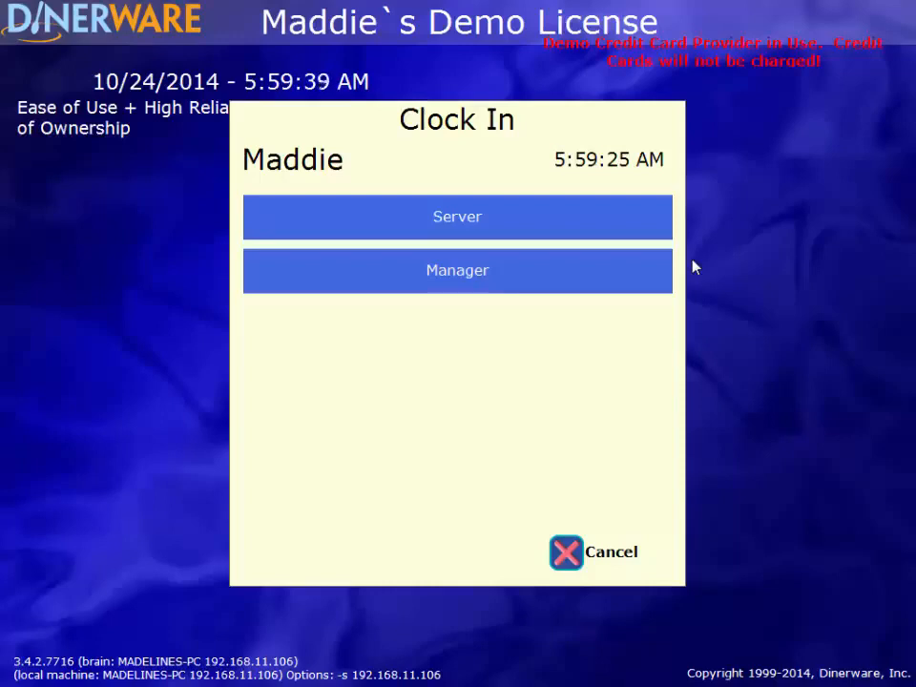
click(605, 271)
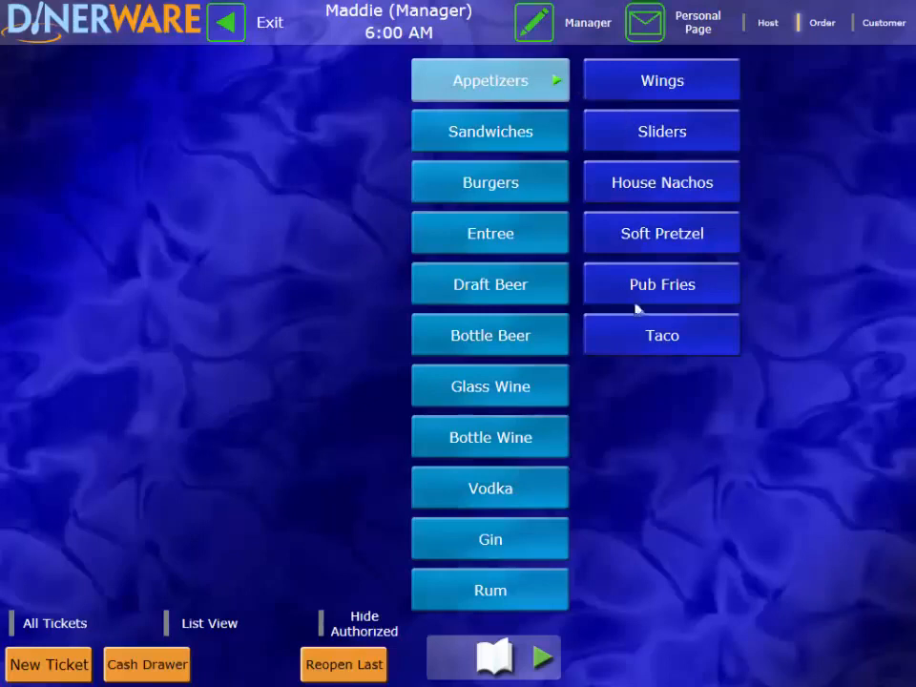
Step: Look through the Sandwiches and Vodka menu categories, and return to Appetizers
click(528, 145)
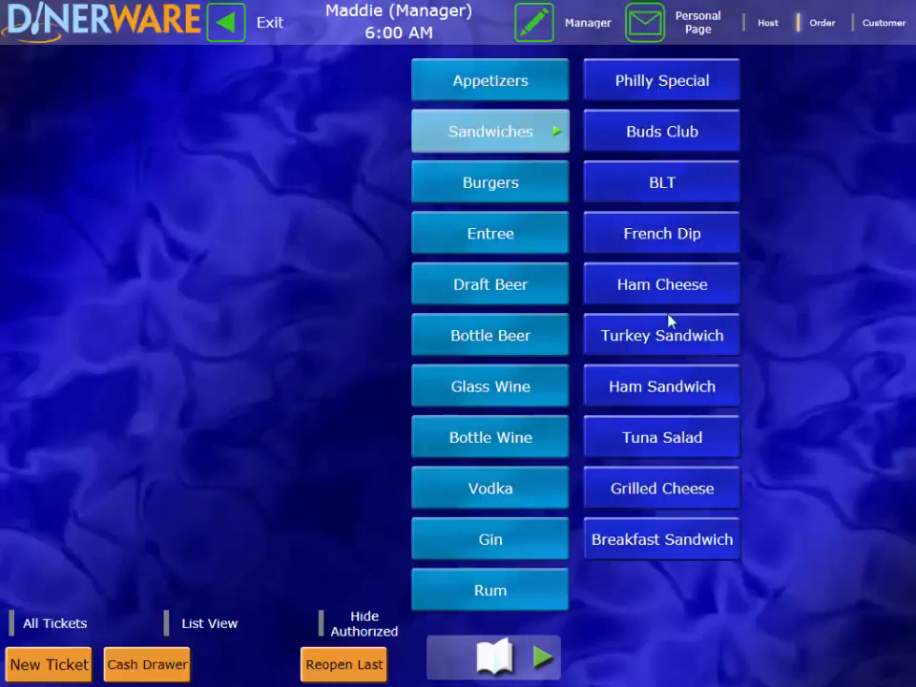
click(491, 488)
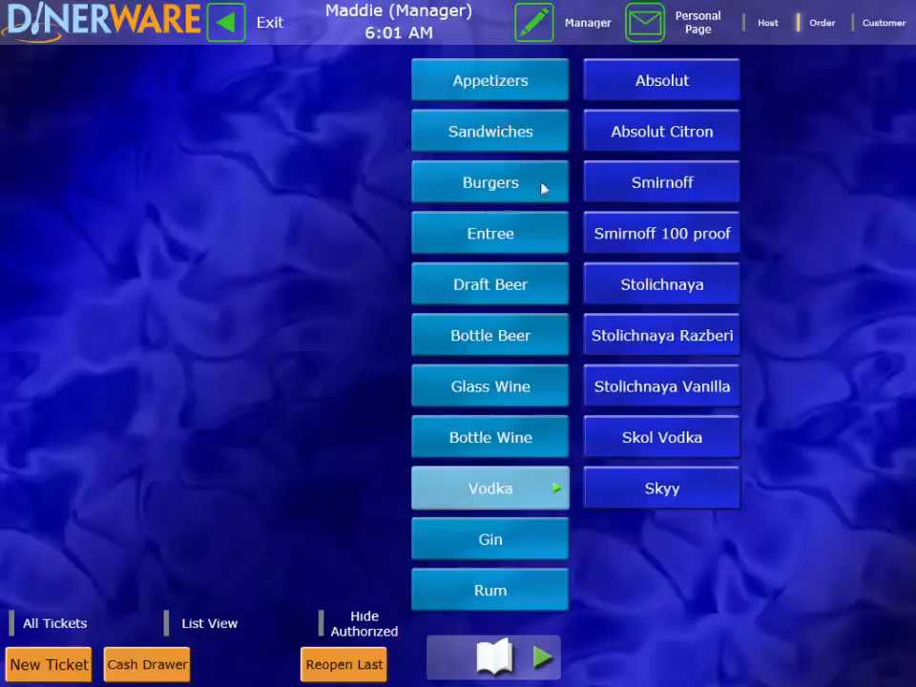
click(565, 84)
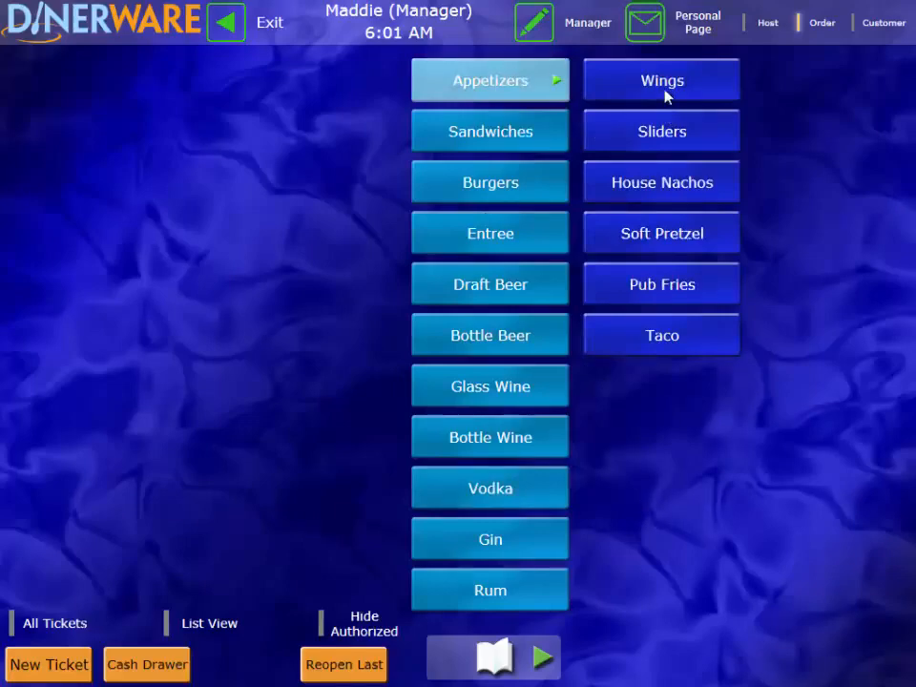
Step: Start a quick ticket with Wings, try to commit it without the required choices, and choose Bleu Cheese as the dip
click(666, 97)
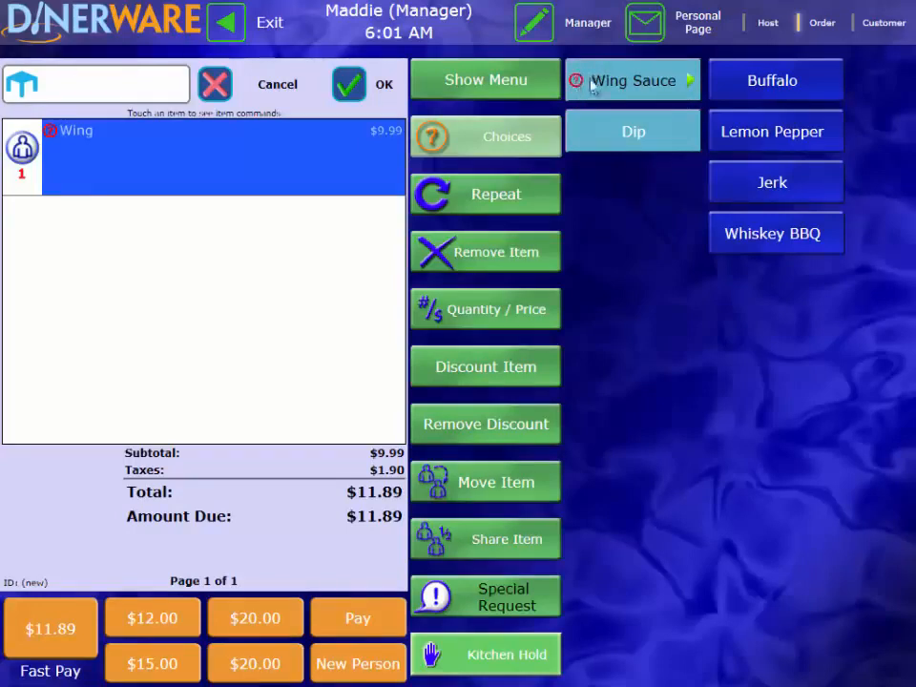
click(362, 95)
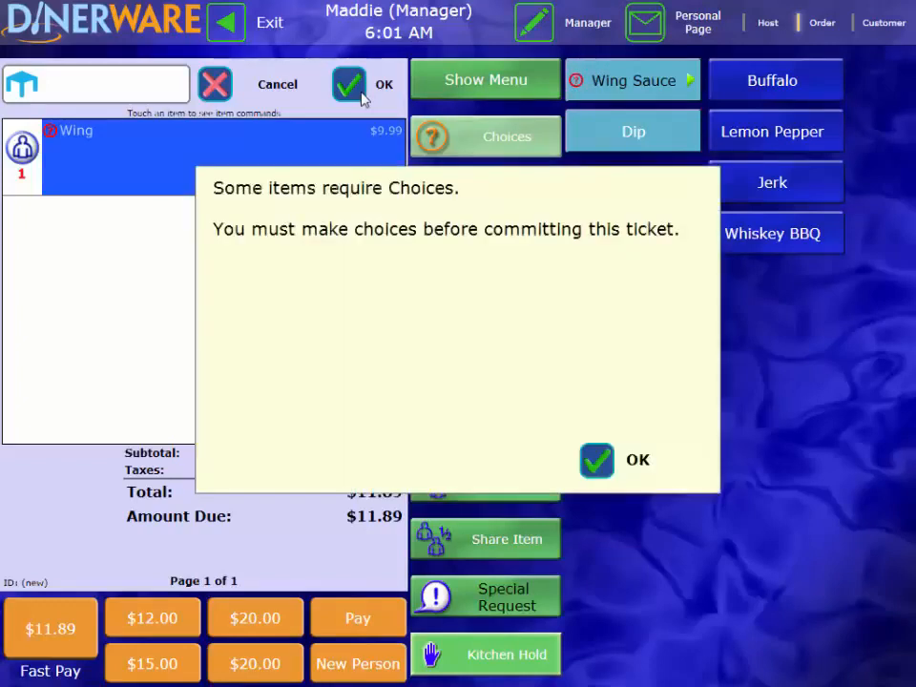
click(600, 463)
click(662, 129)
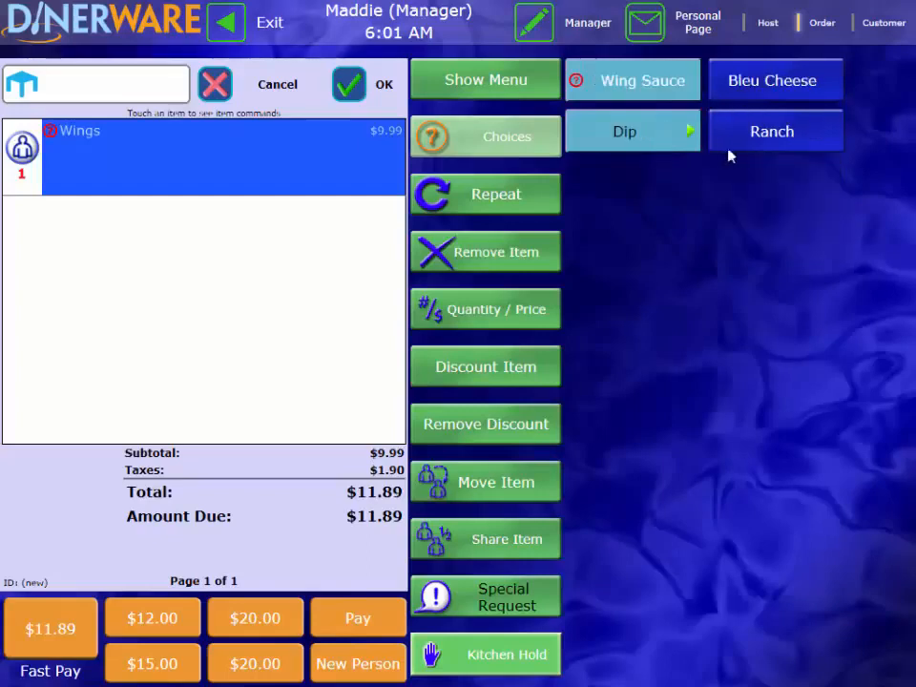
click(748, 84)
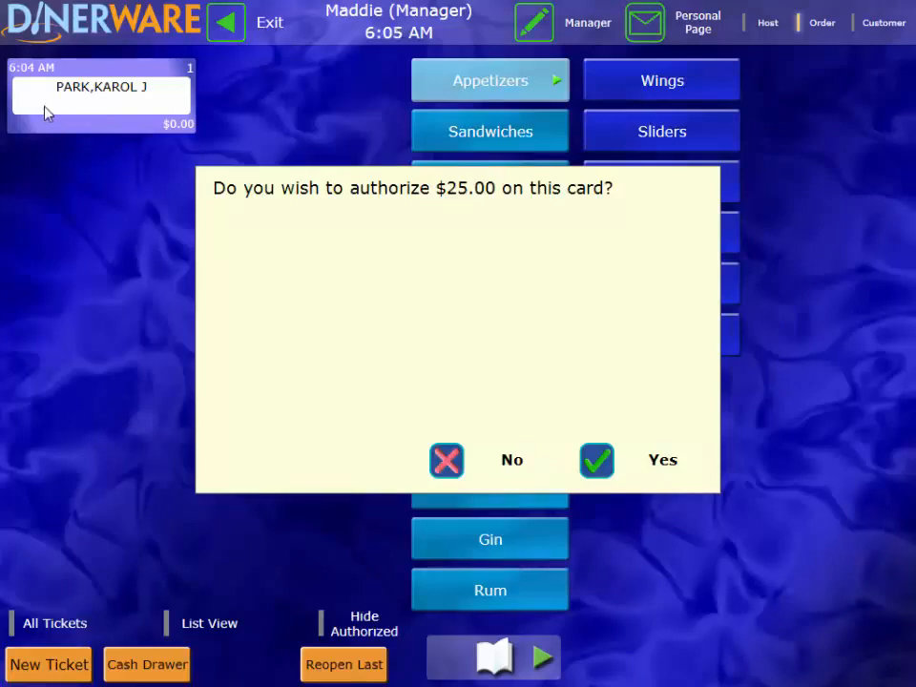
Step: Authorize $25.00 on the card attached to the open tab
click(596, 462)
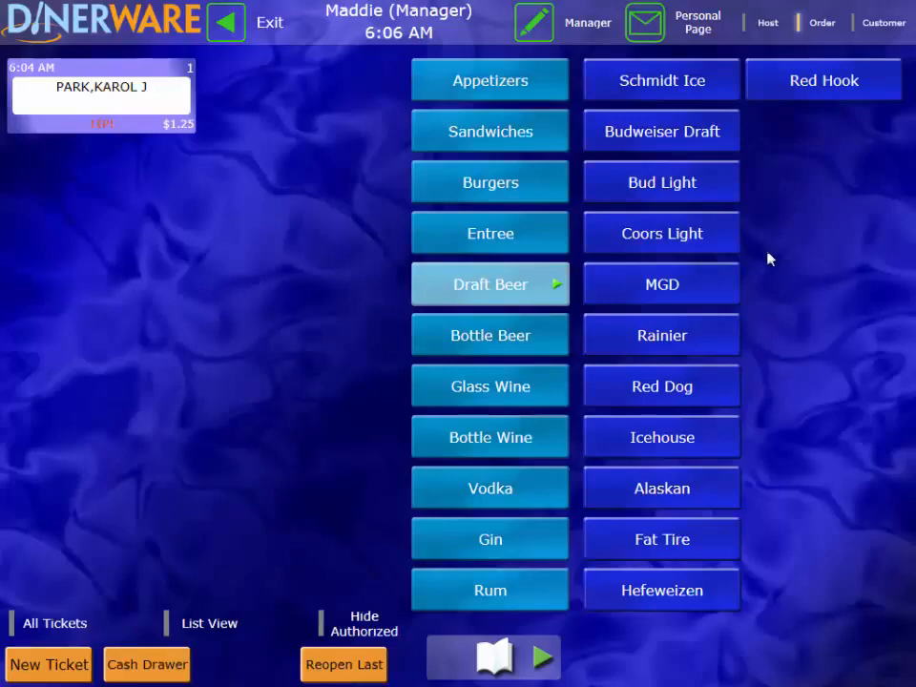
Step: Ring up a draft Bud Light paid with $5.00 cash and a Coors Light paid with $10.00 cash
click(727, 190)
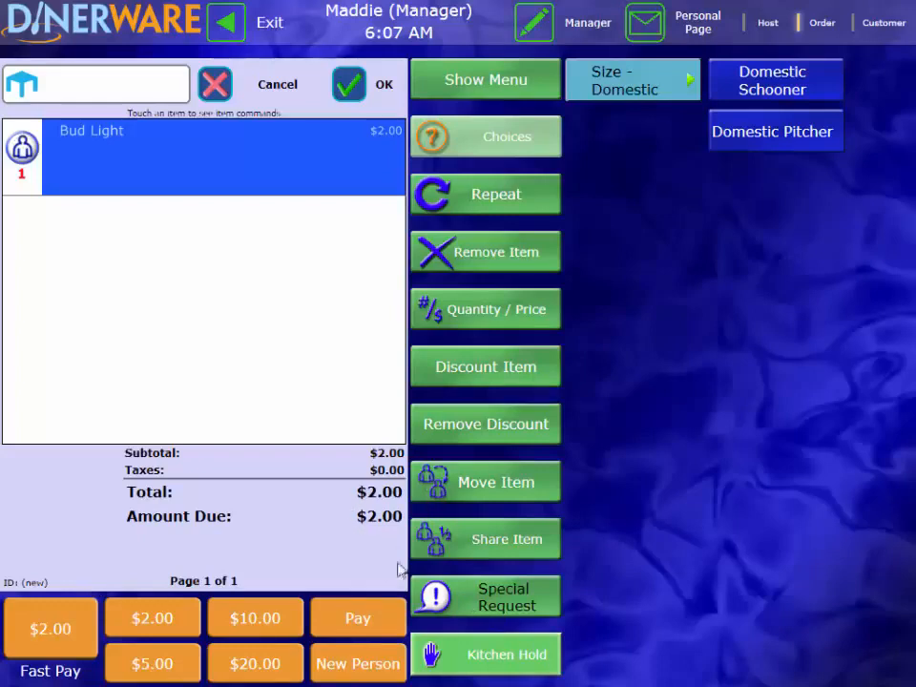
click(153, 665)
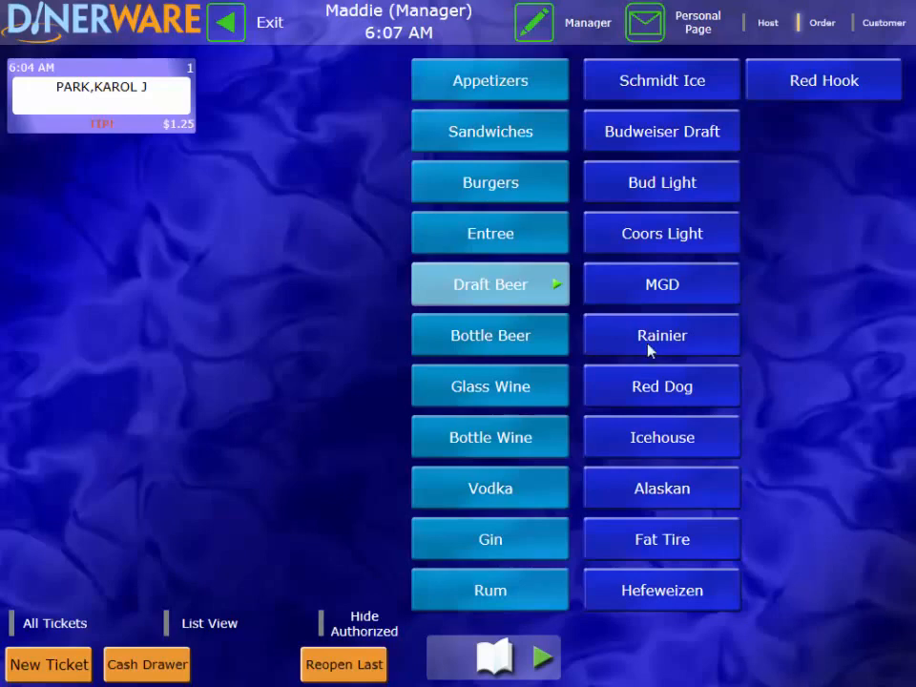
click(646, 245)
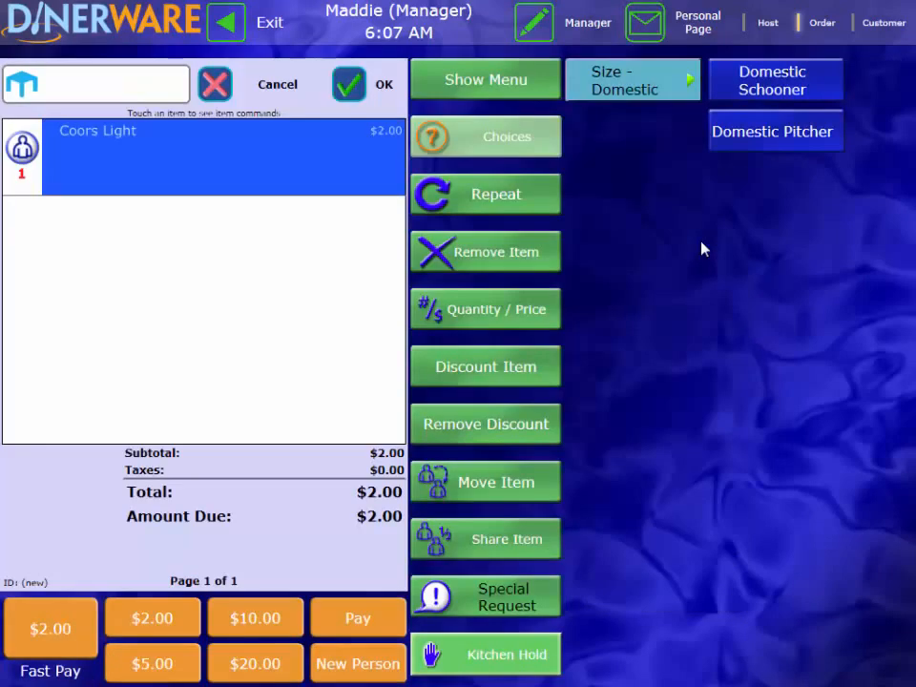
click(273, 629)
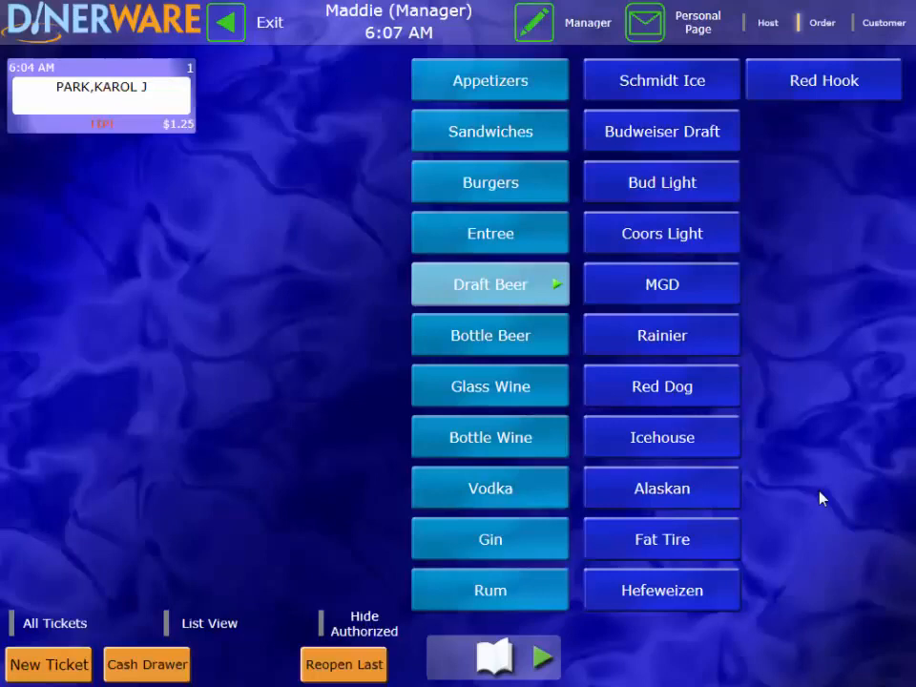
Step: Create a new ticket for table Bar 1 with 2 seats, without a custom table name
click(21, 668)
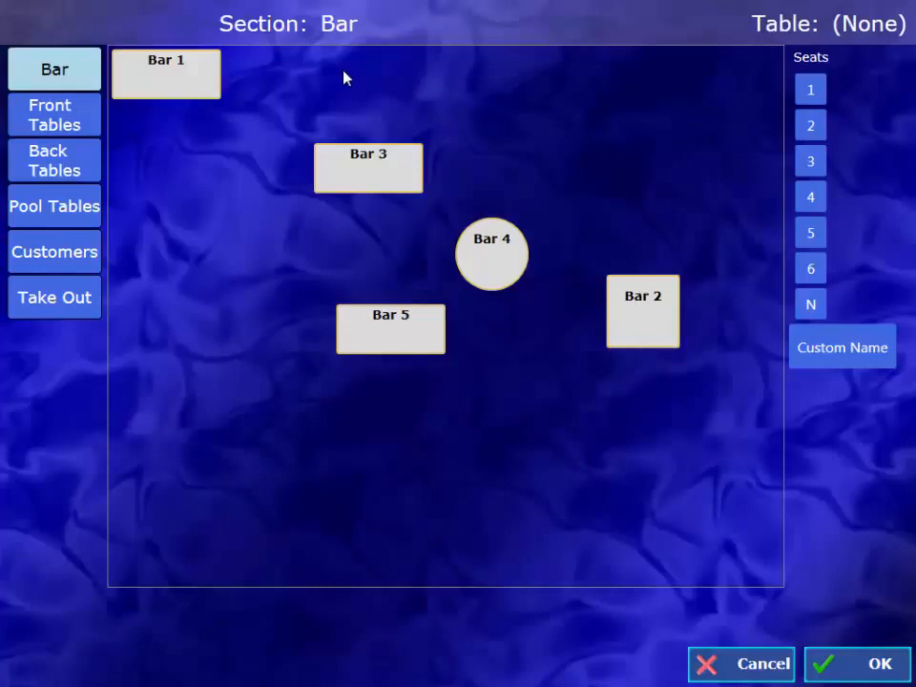
click(174, 66)
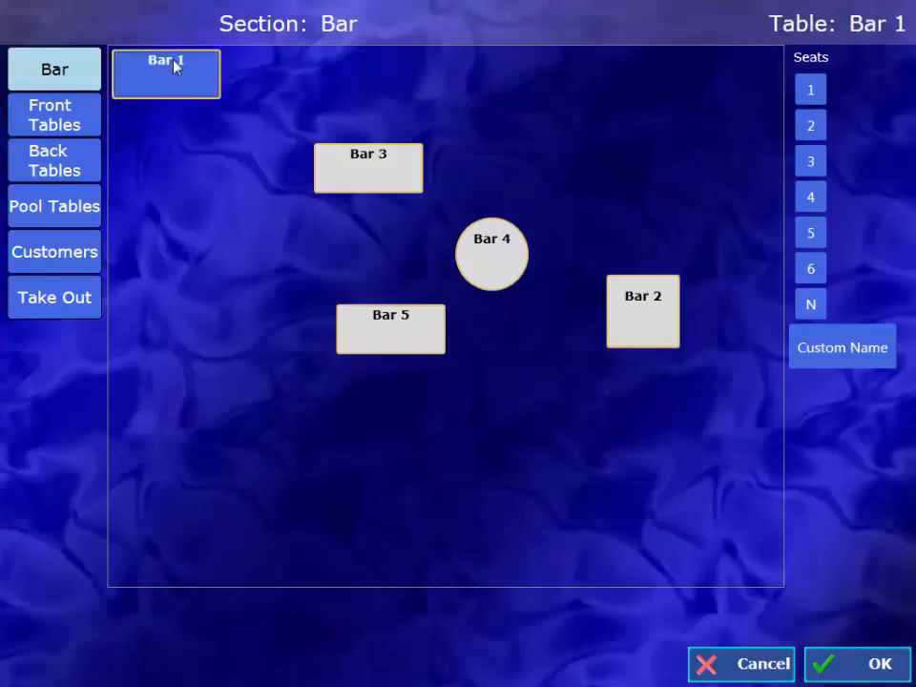
click(820, 127)
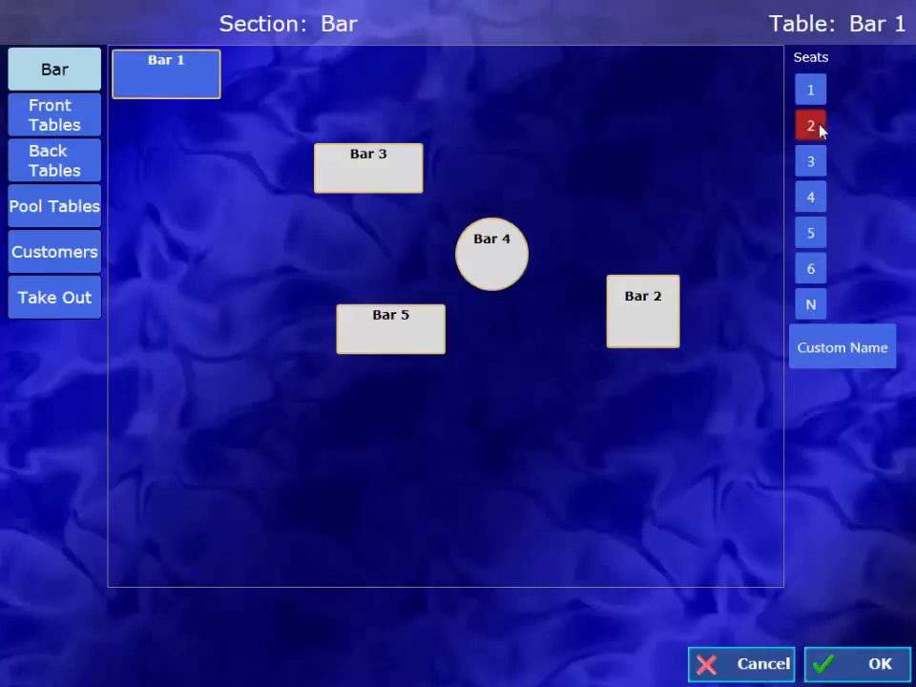
click(831, 342)
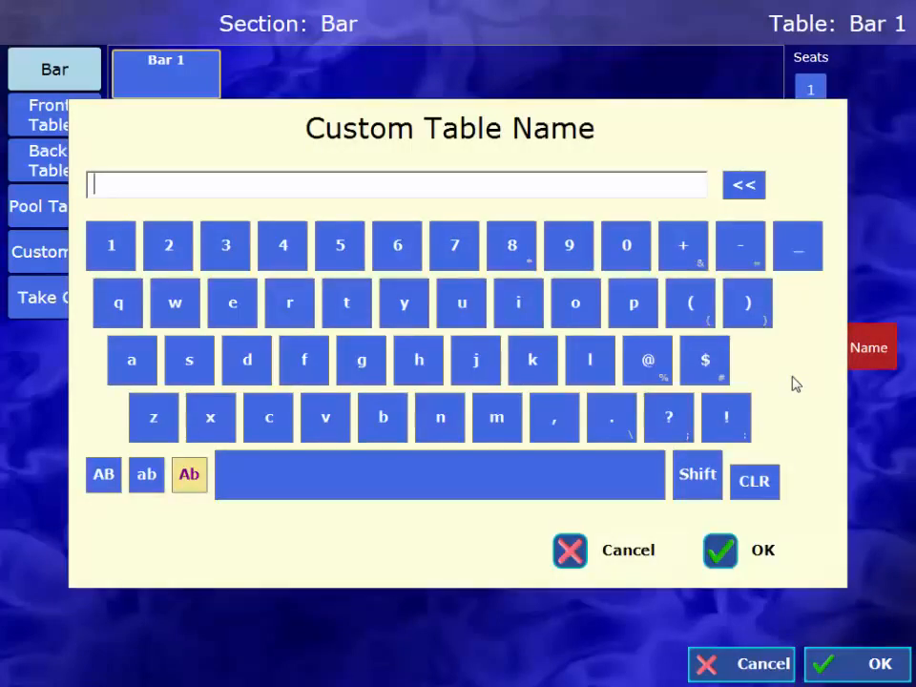
click(571, 551)
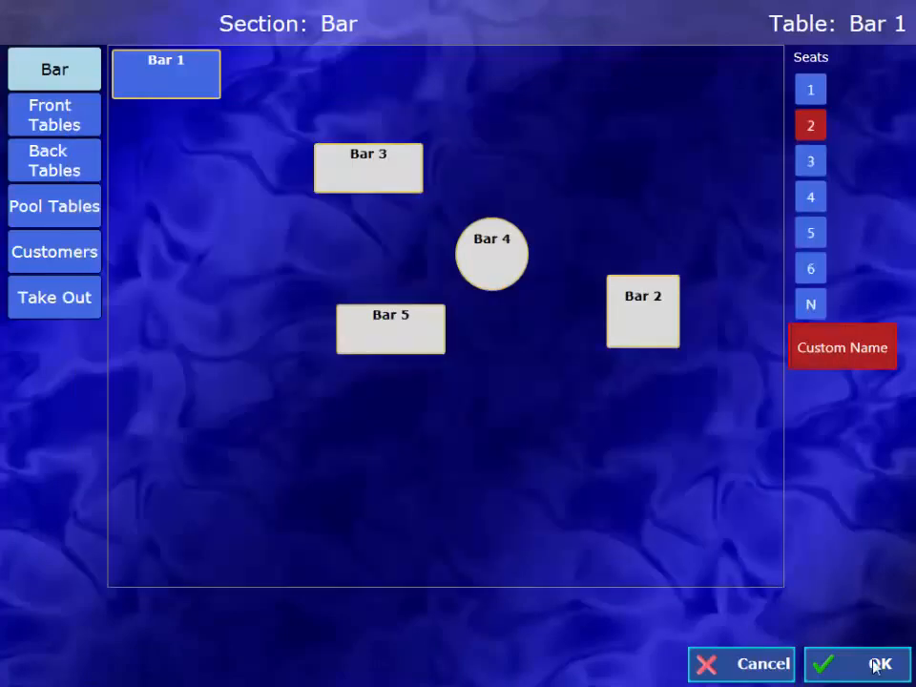
click(876, 666)
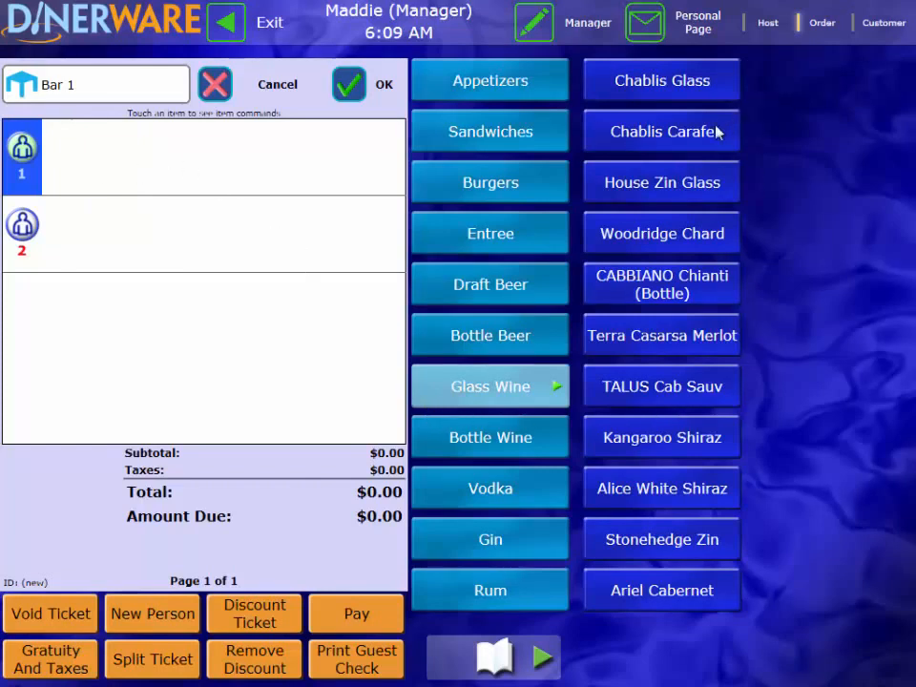
Step: Order a Chablis Glass for person 1 and an Ariel Cabernet for person 2
click(698, 88)
click(21, 225)
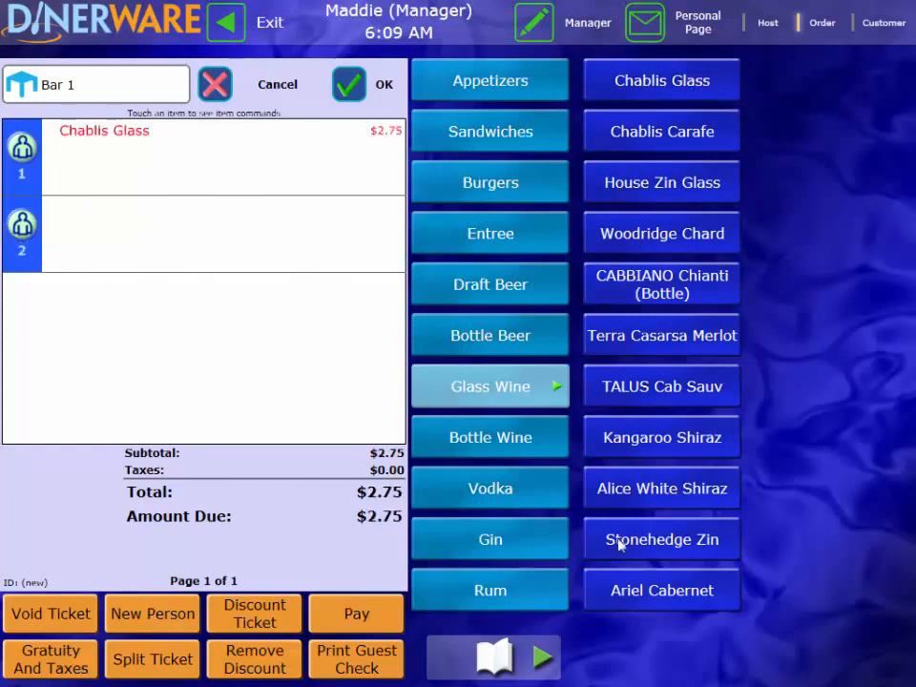
click(680, 593)
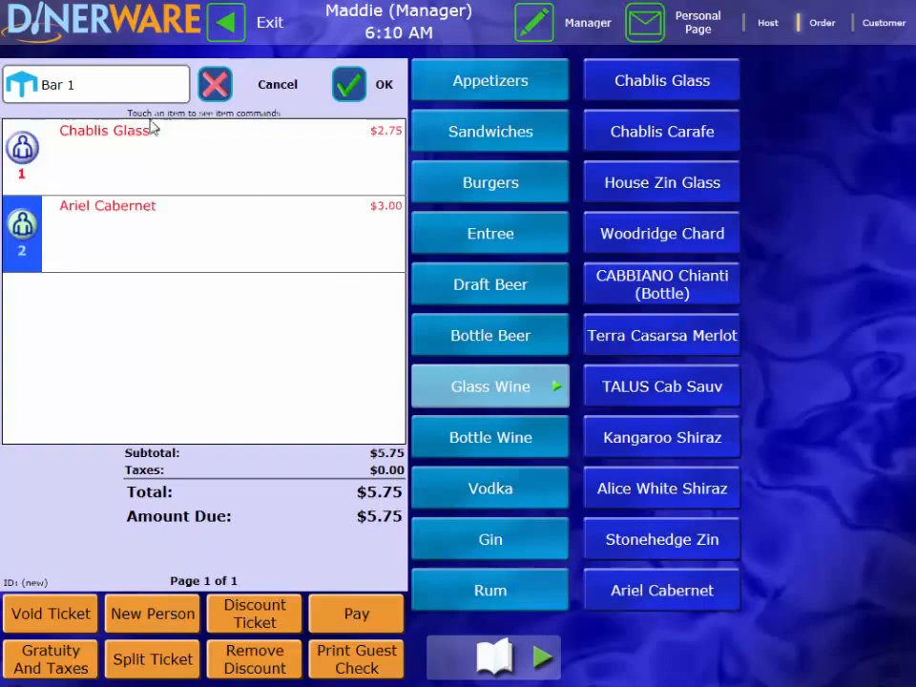
Step: Add Wings with Buffalo sauce and Bleu Cheese dip to person 1's order
click(23, 148)
click(483, 81)
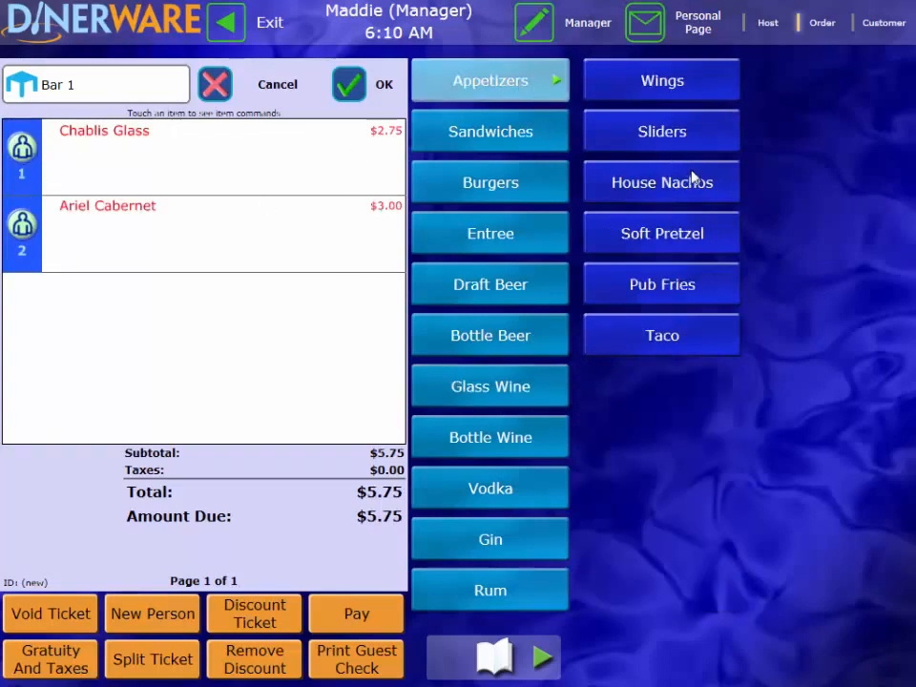
click(689, 90)
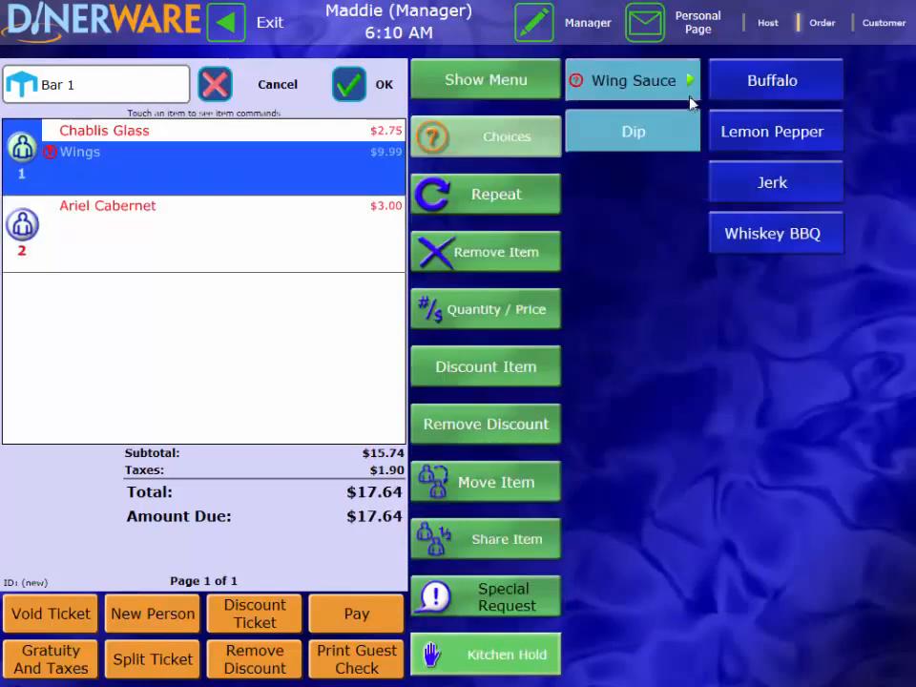
click(797, 94)
click(807, 95)
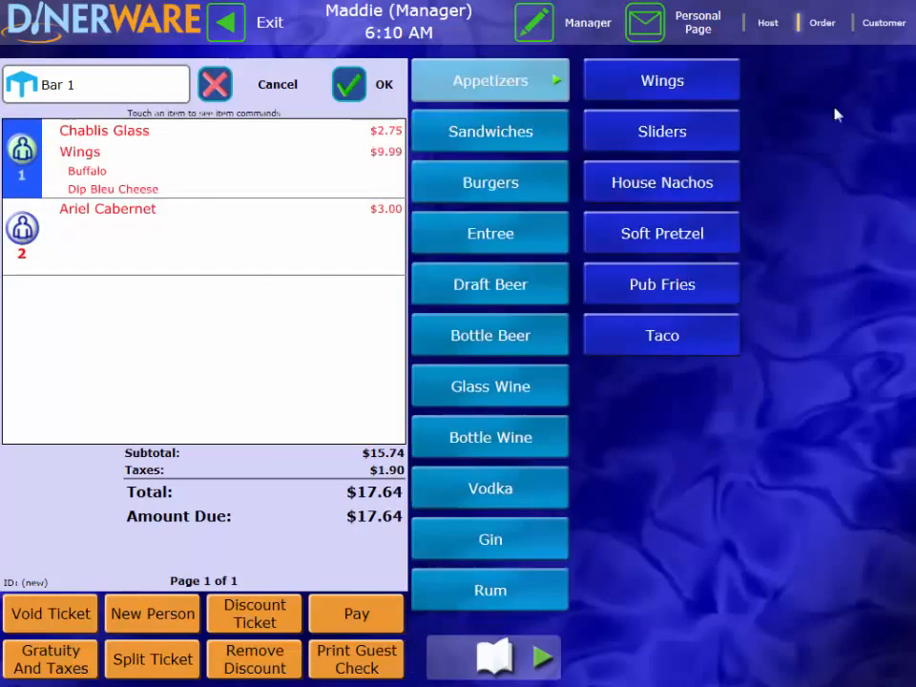
Step: Add House Nachos to person 2's order and commit the Bar 1 ticket
click(29, 243)
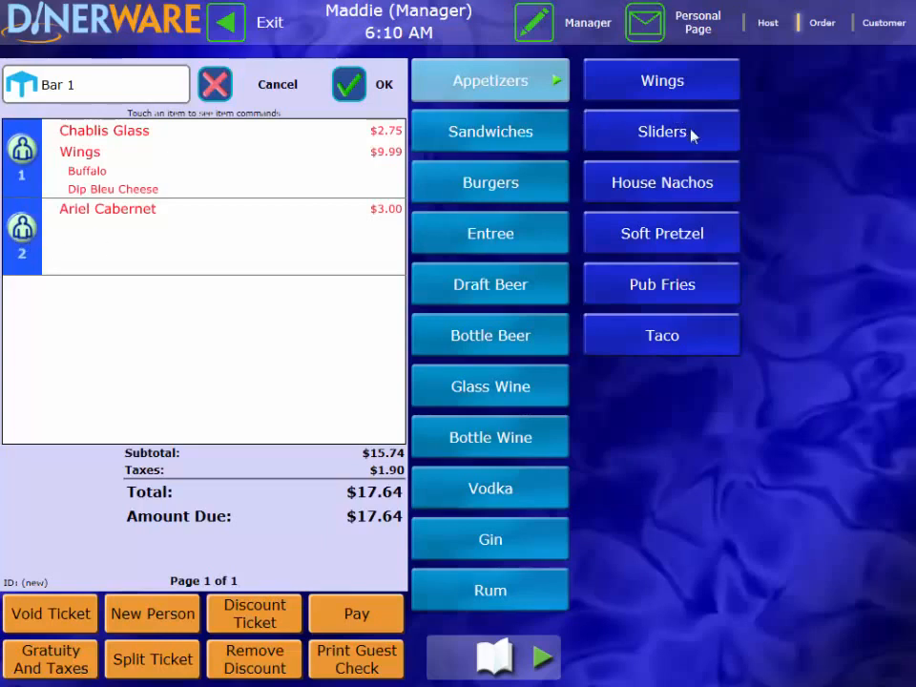
click(693, 183)
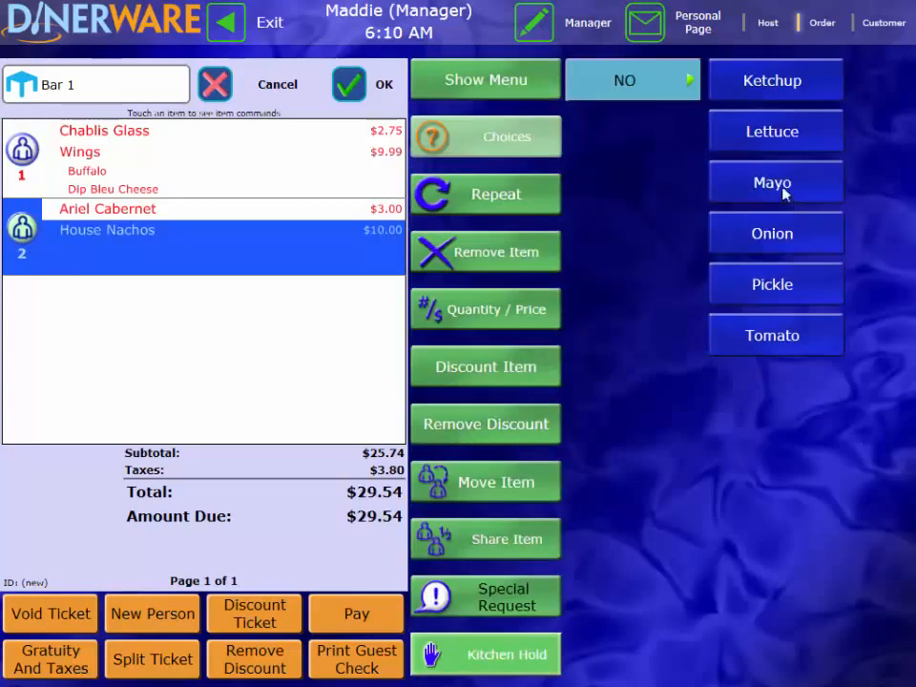
click(351, 86)
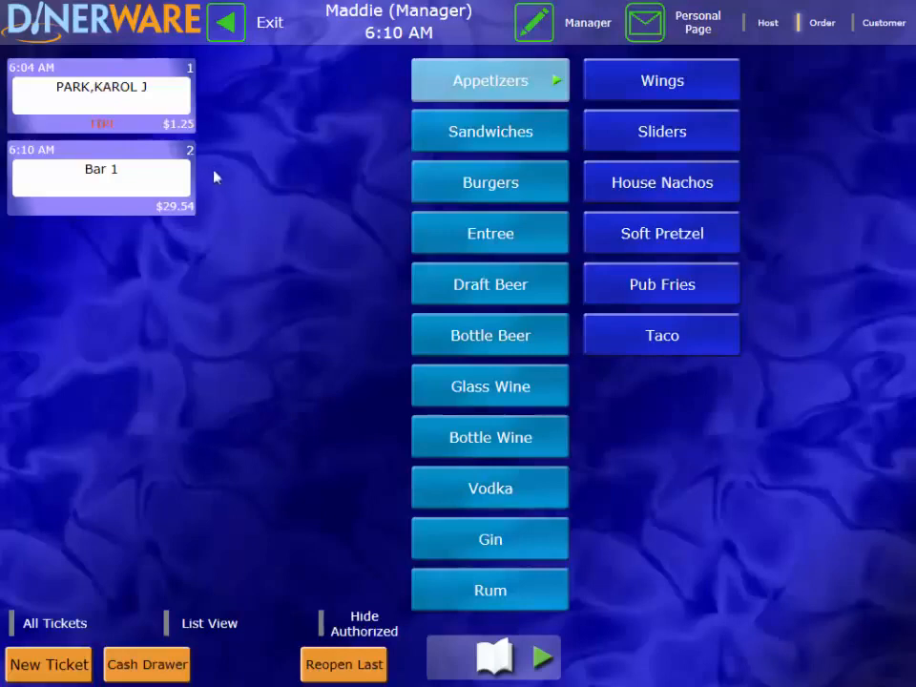
Step: Reopen the Bar 1 ticket and add a third person with a glass of Stonehedge Zin
click(145, 182)
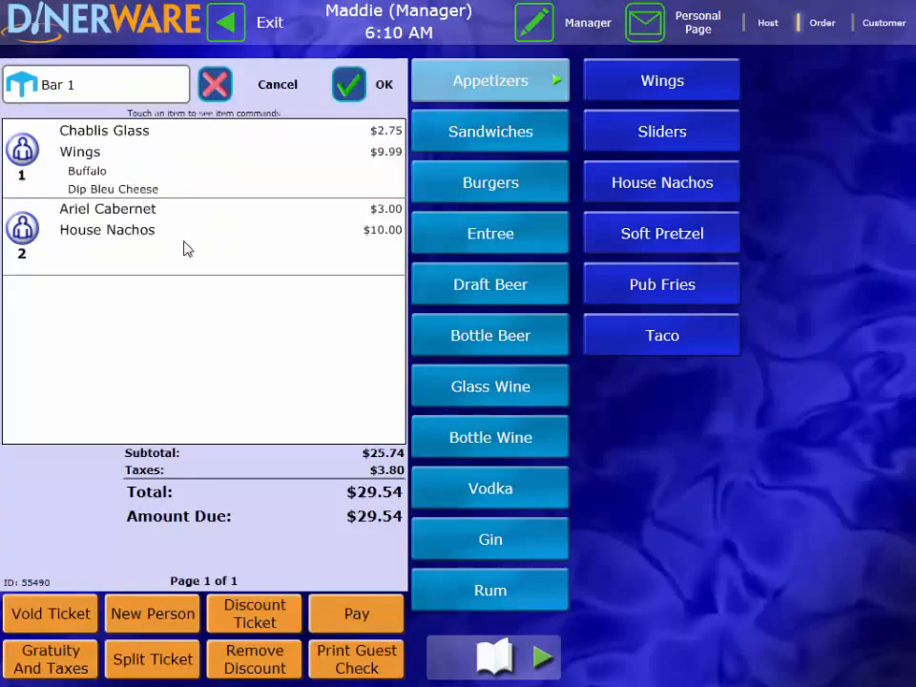
click(139, 626)
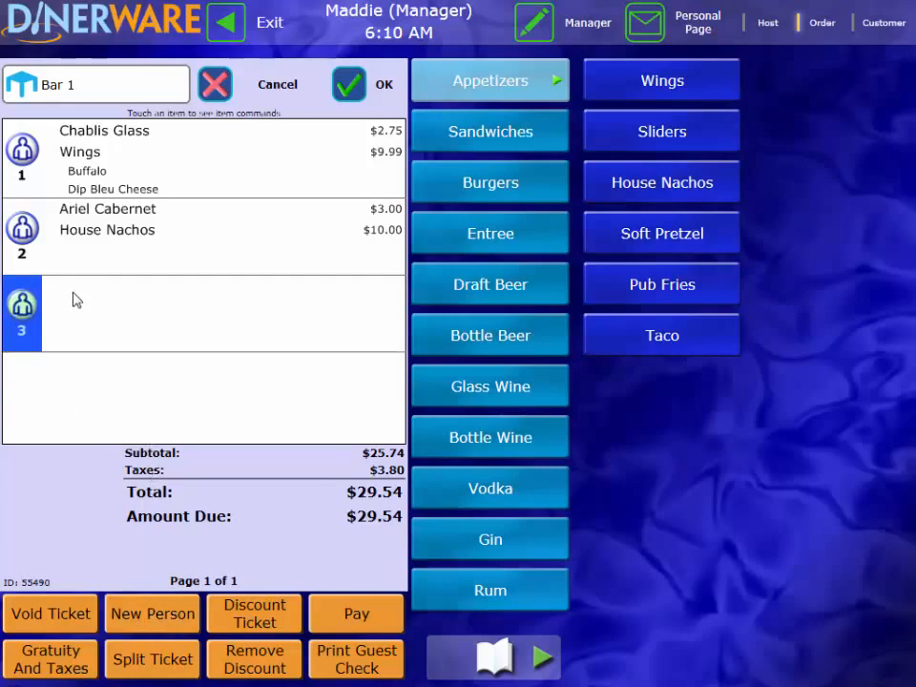
click(542, 384)
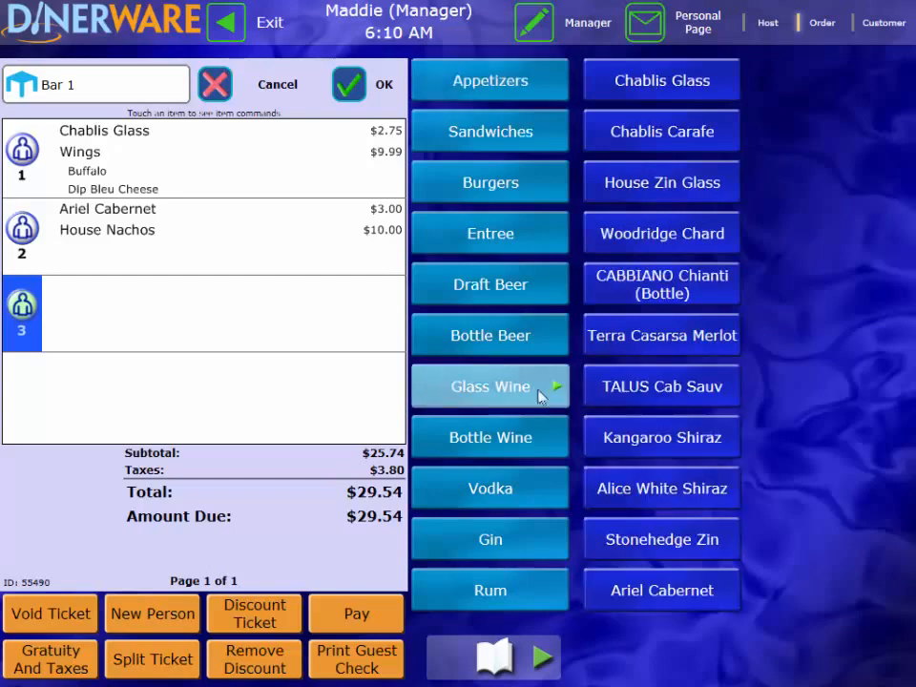
click(702, 541)
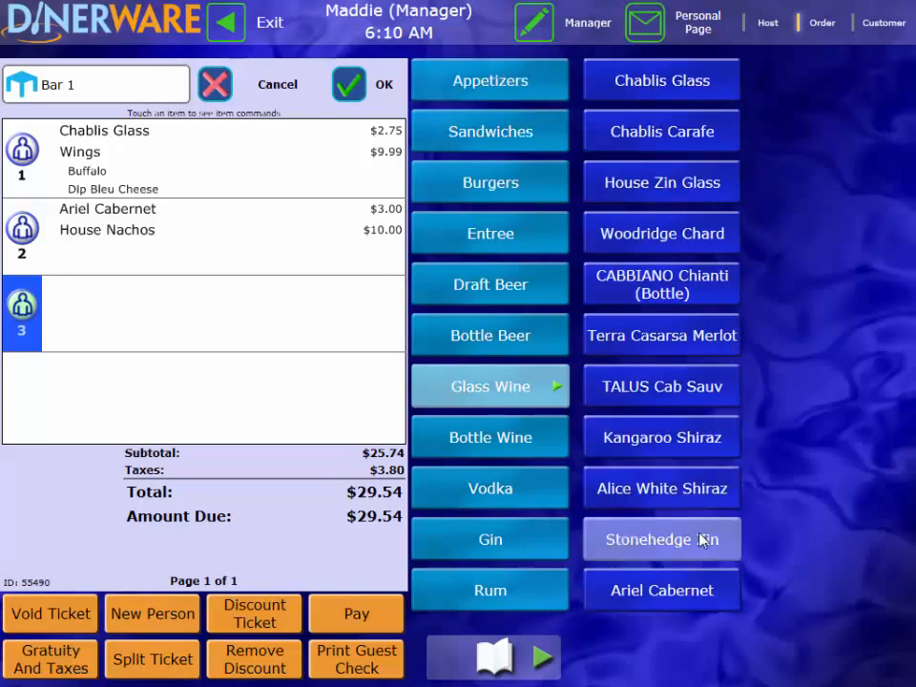
Step: Add a Dinerware Burger cooked Med Rare to person 3's order
click(472, 138)
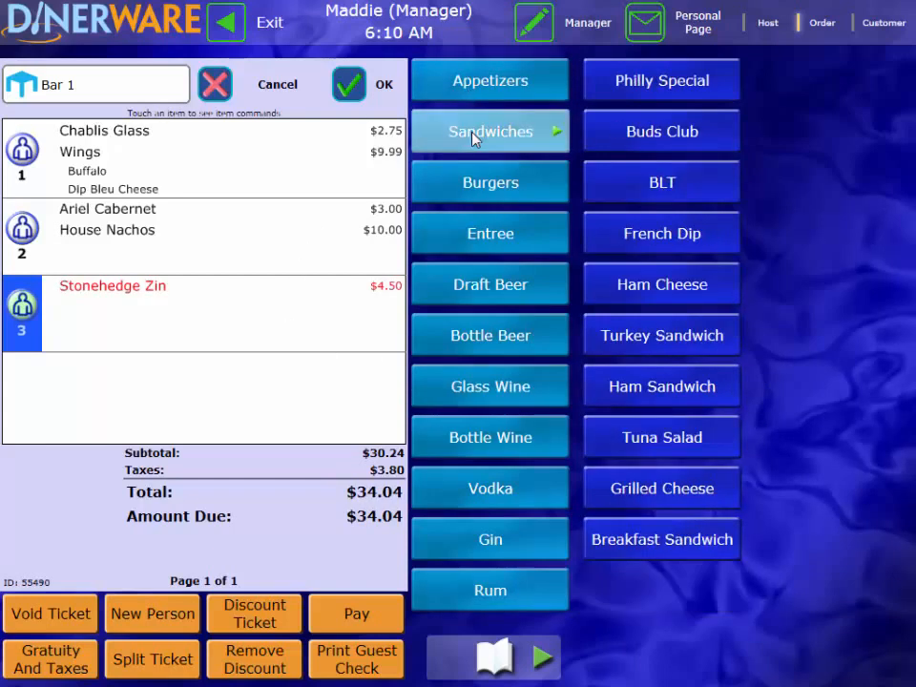
click(548, 183)
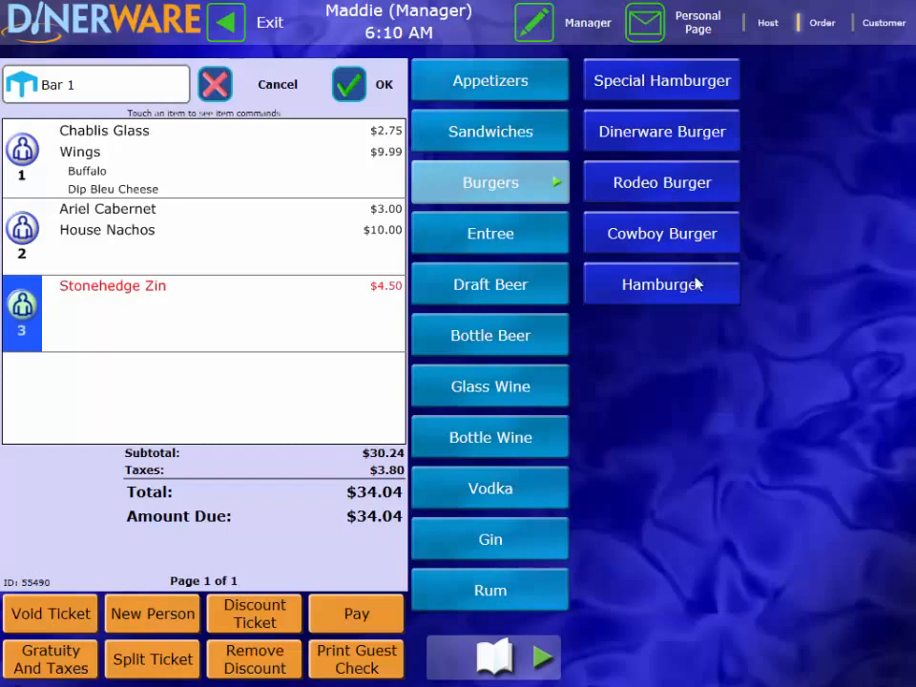
click(694, 151)
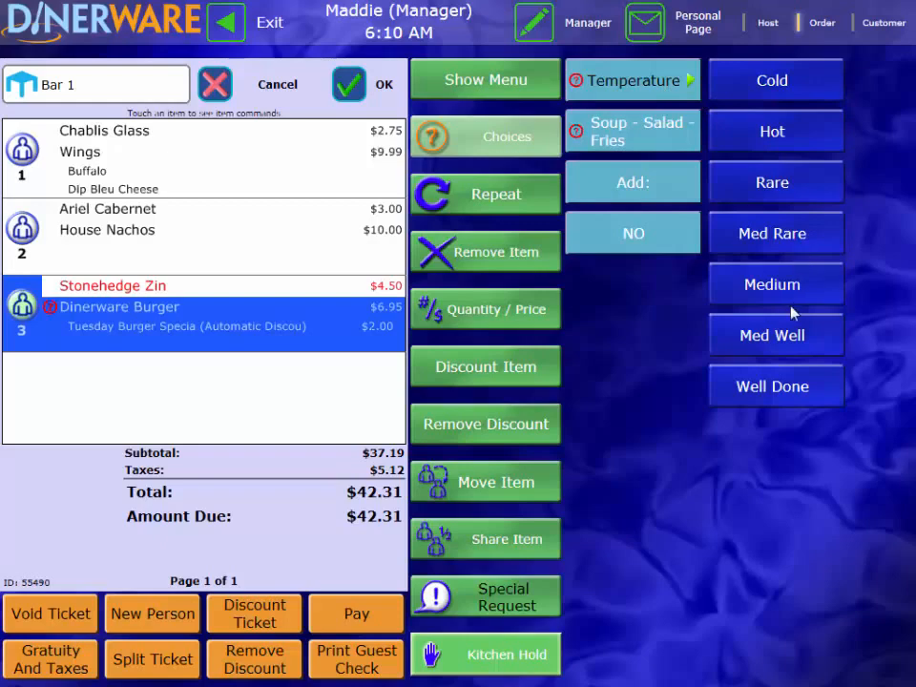
click(769, 248)
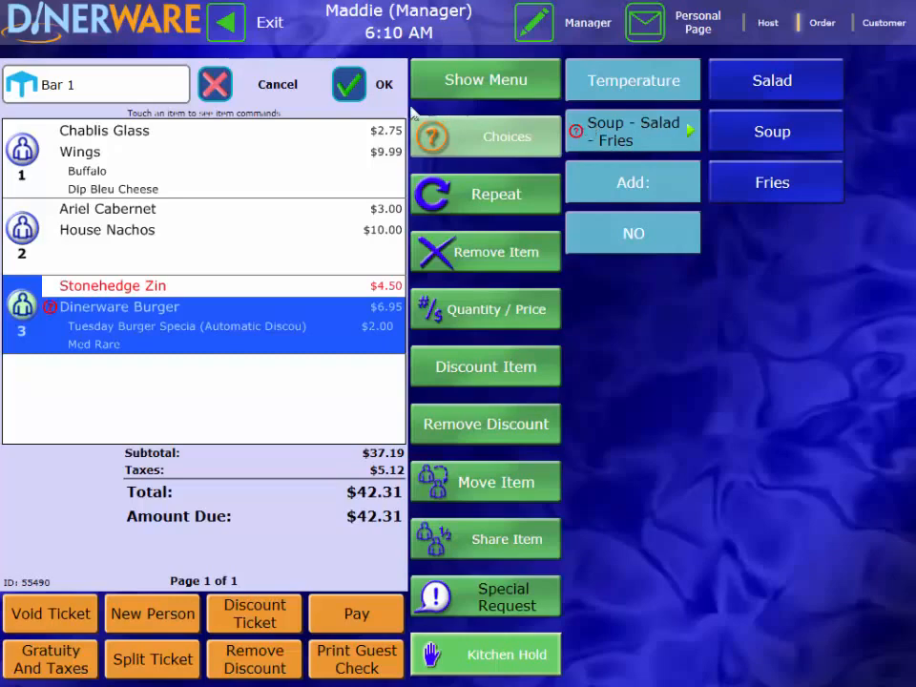
Step: Try to commit the ticket, and complete person 3's burger with a Salad, Ranch dressing and added Bacon
click(362, 94)
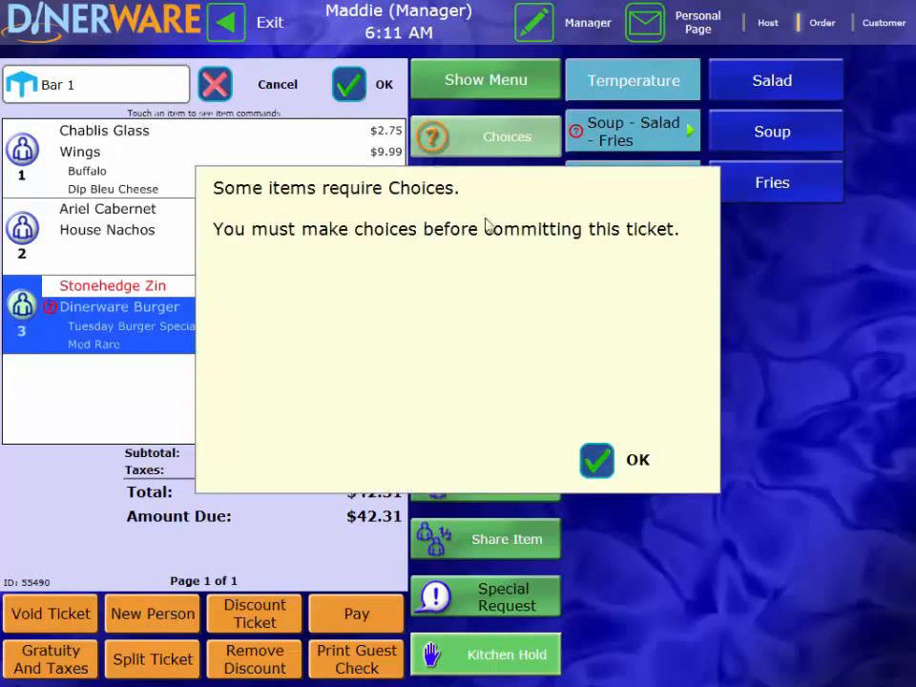
click(597, 461)
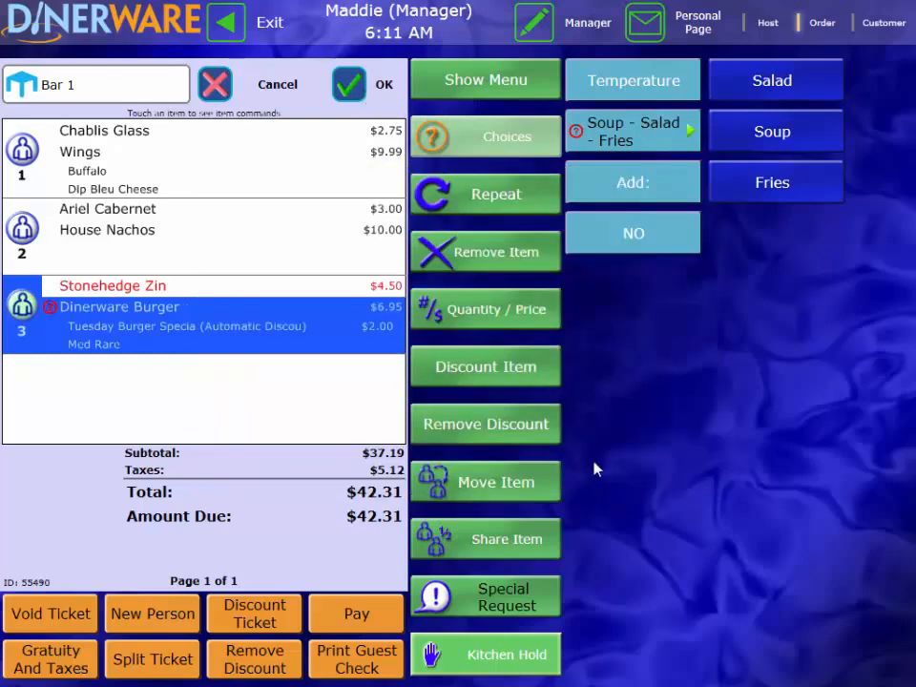
click(778, 86)
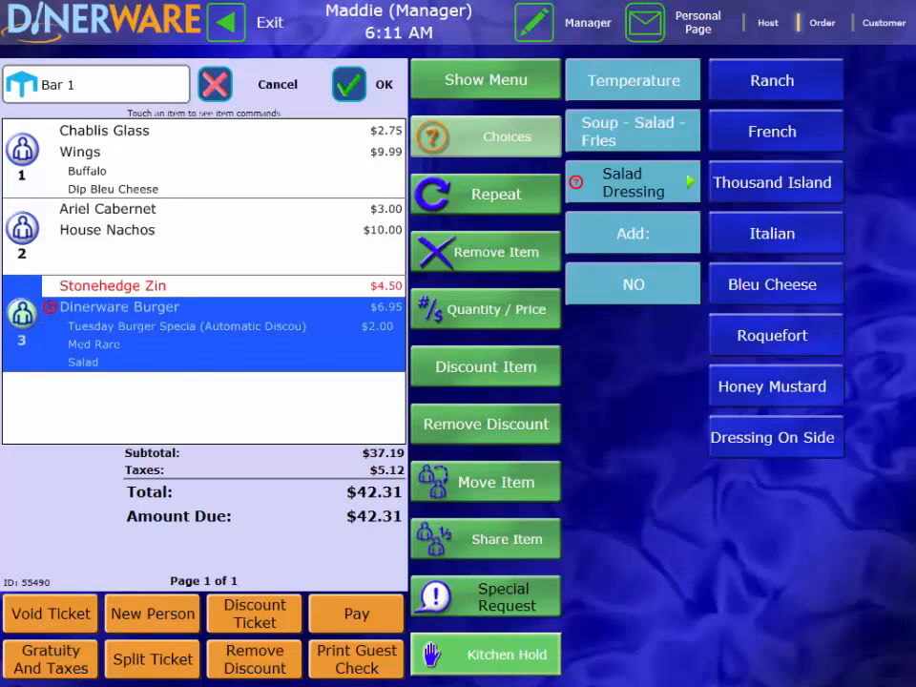
click(814, 86)
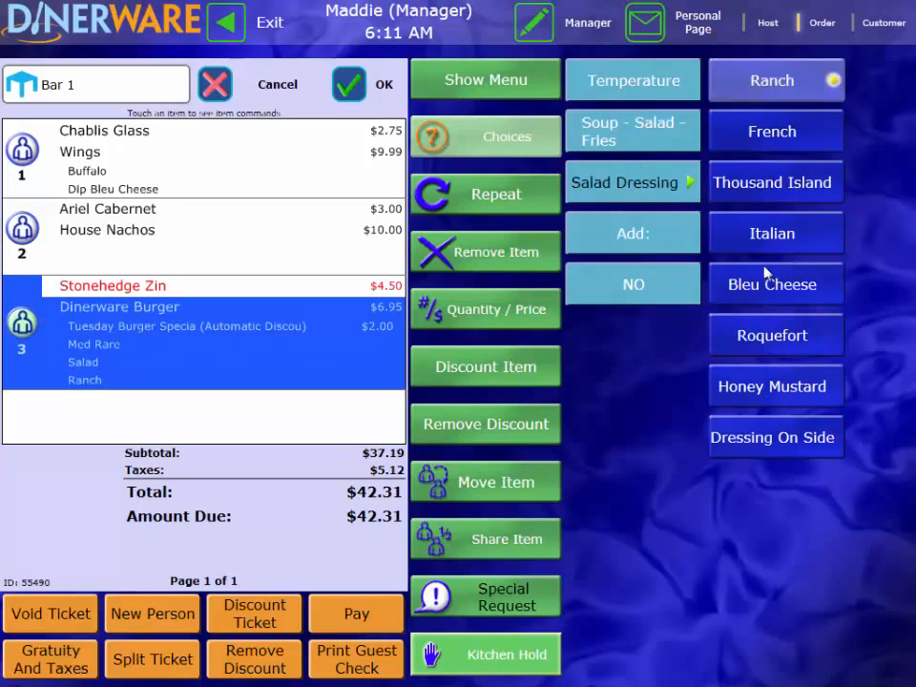
click(645, 246)
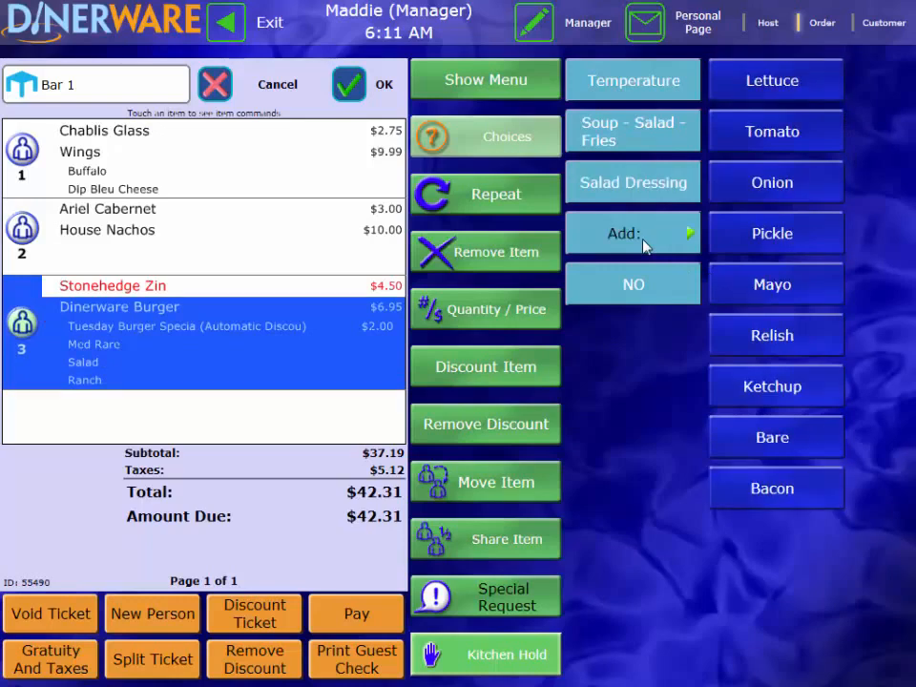
click(775, 490)
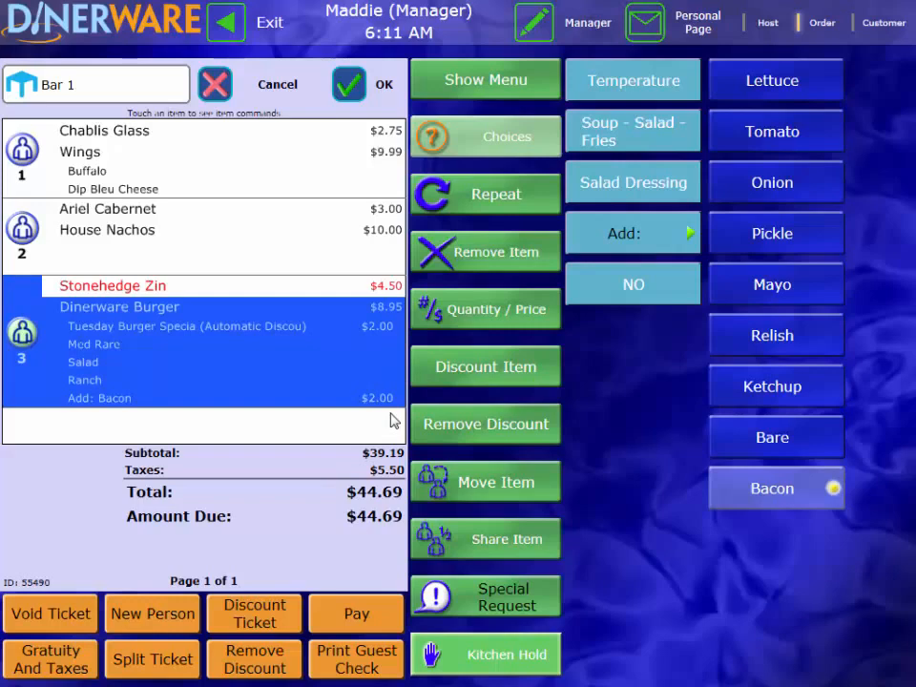
Step: Repeat person 1's Chablis Glass and person 2's Ariel Cabernet, and commit the Bar 1 ticket
click(124, 131)
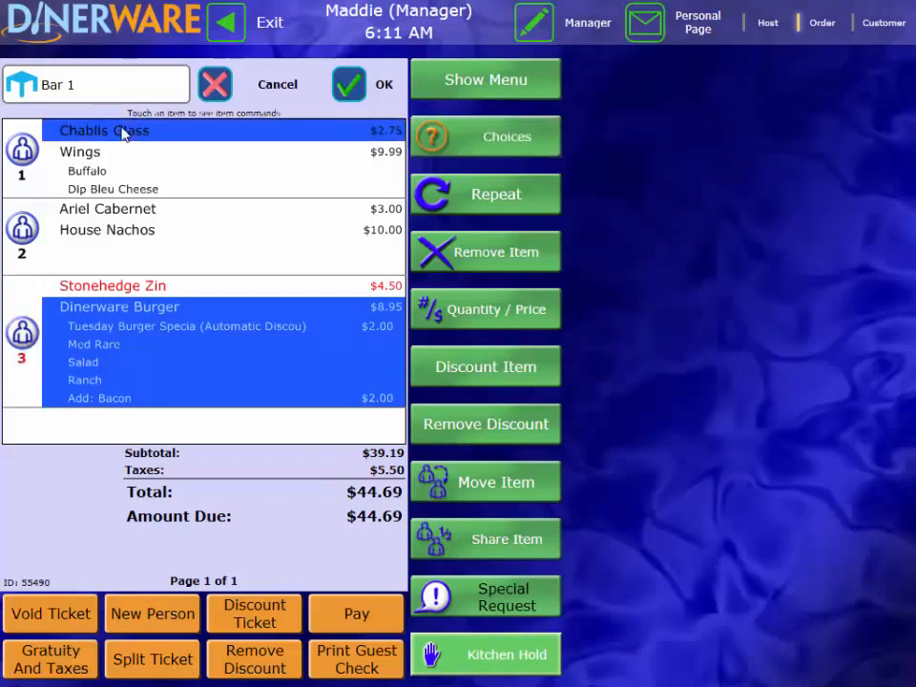
click(144, 209)
click(181, 342)
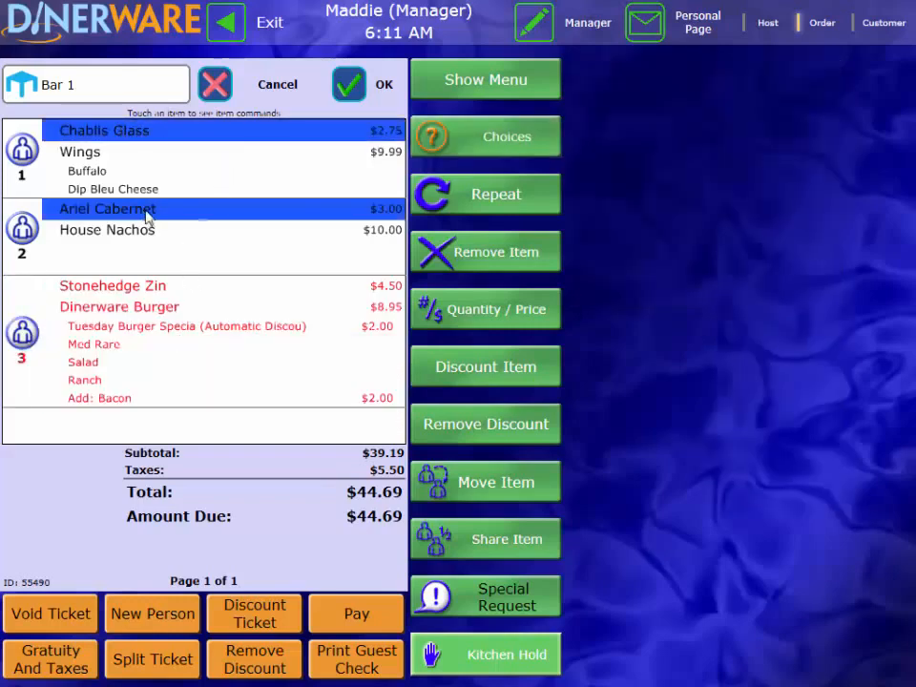
click(477, 192)
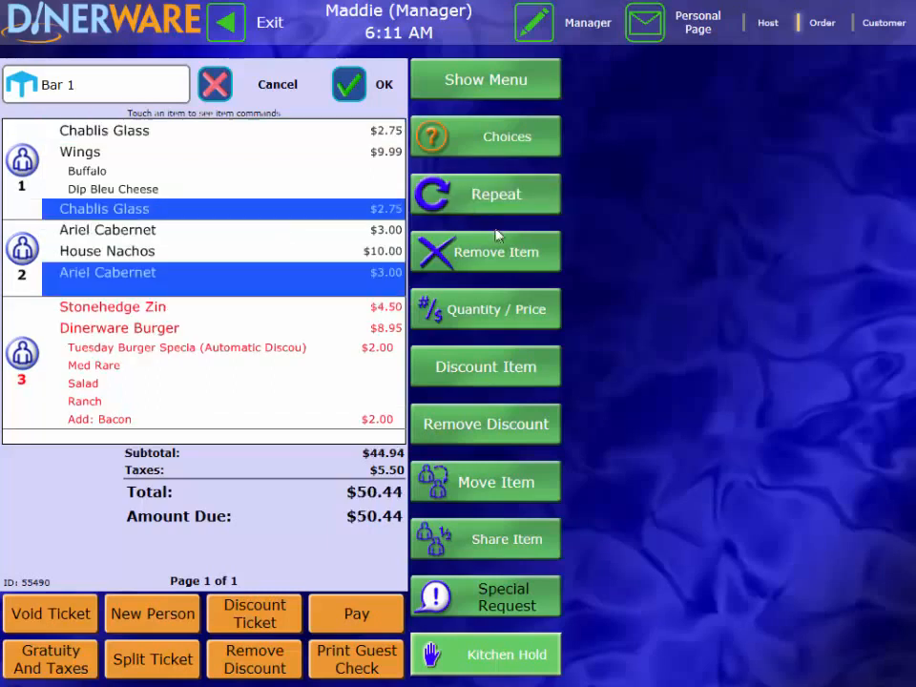
click(346, 82)
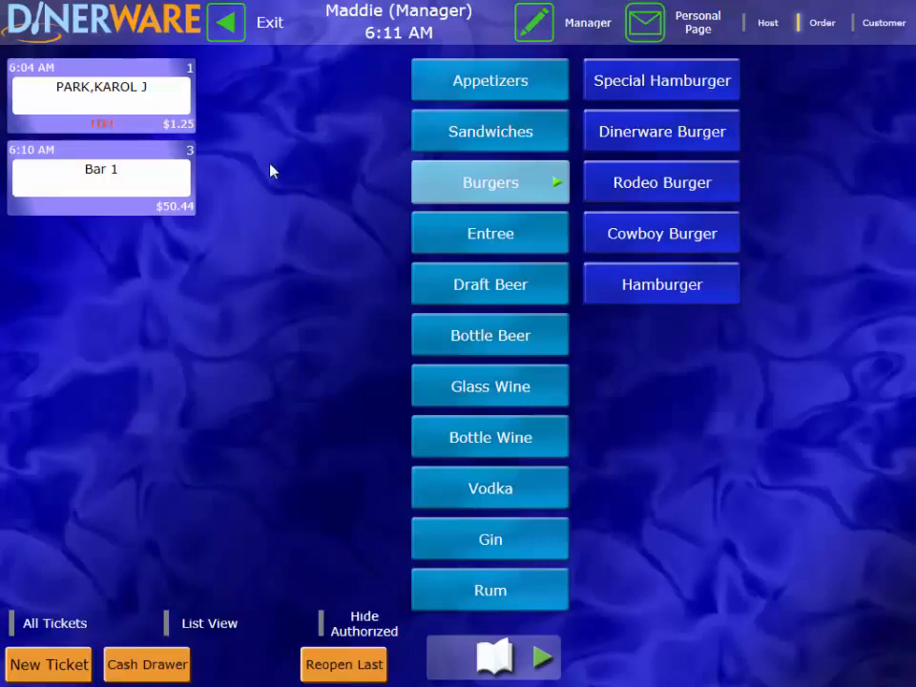
Step: Reopen the Bar 1 ticket and split all people to new tickets without printing
click(140, 199)
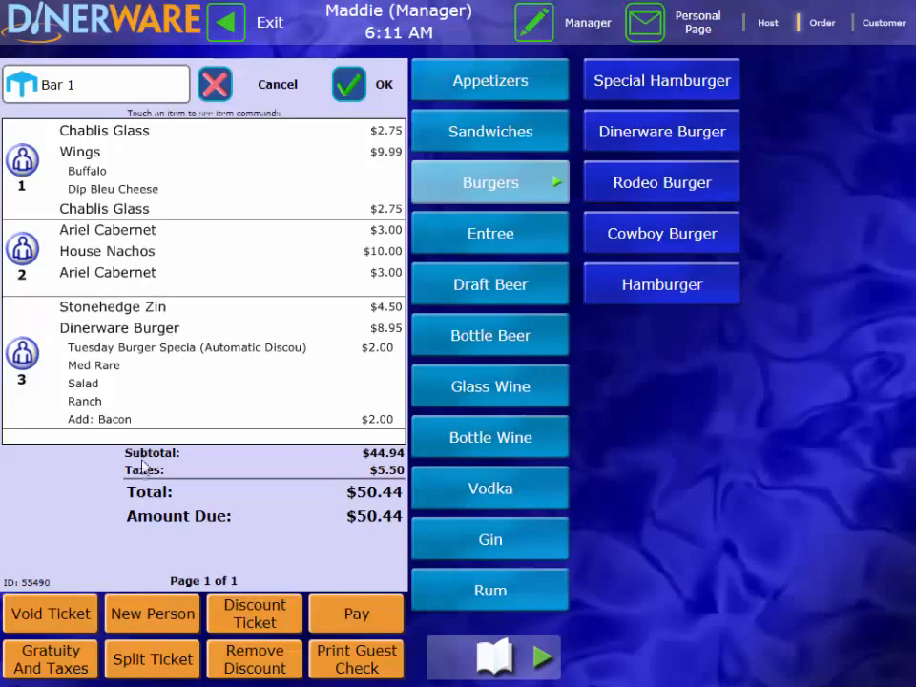
click(141, 674)
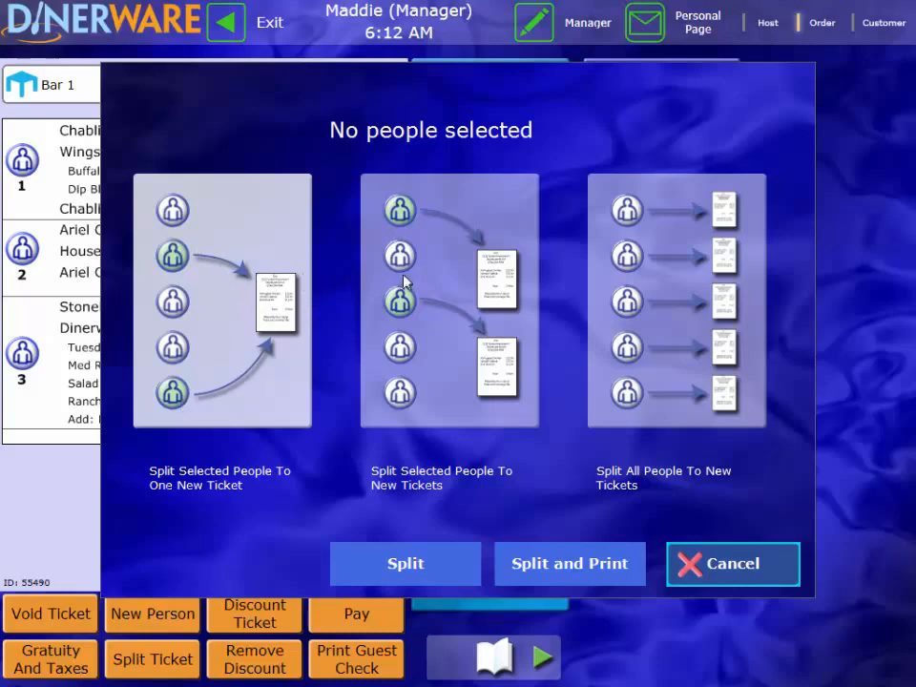
click(440, 270)
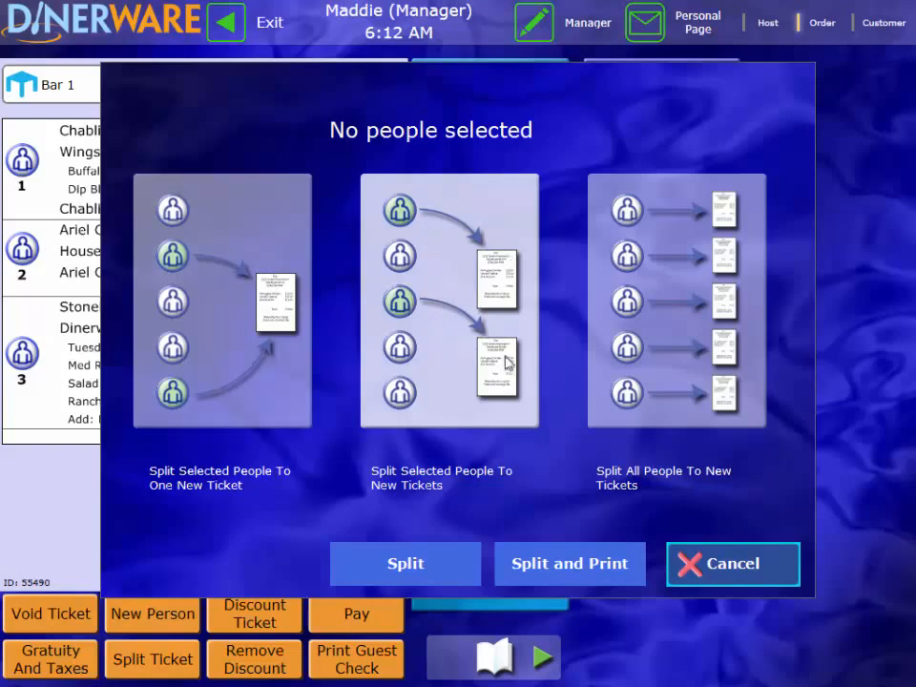
click(719, 264)
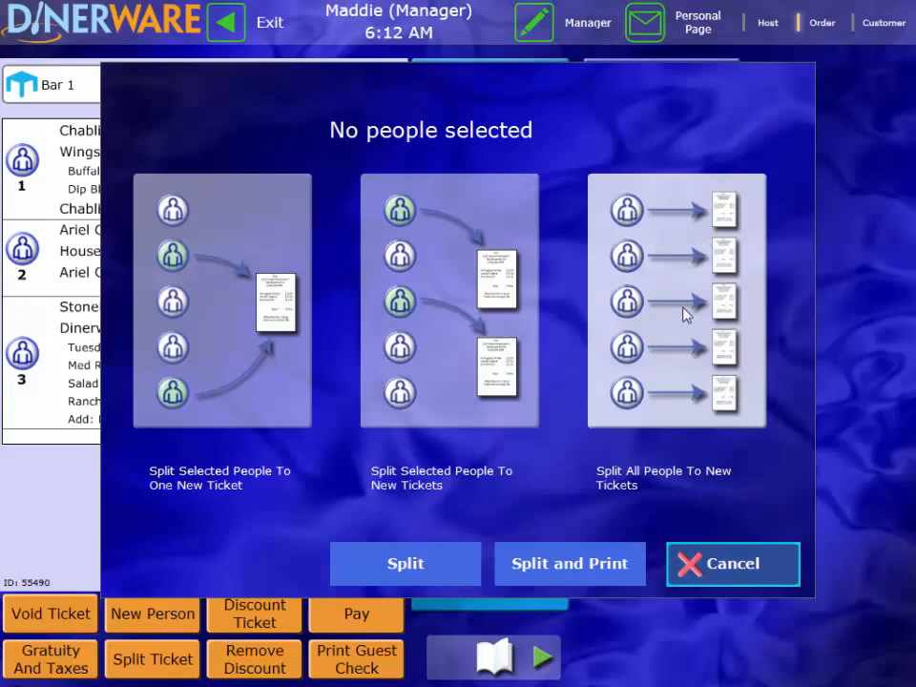
click(440, 572)
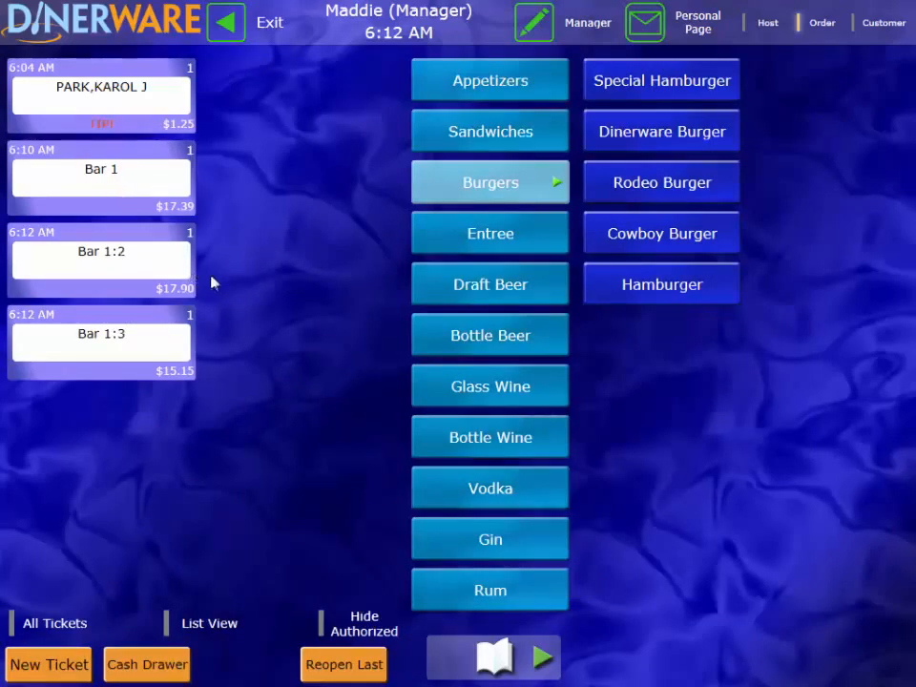
Step: Pay the Bar 1:3 ticket with $5.00 in cash and $10.15 by credit card
click(176, 353)
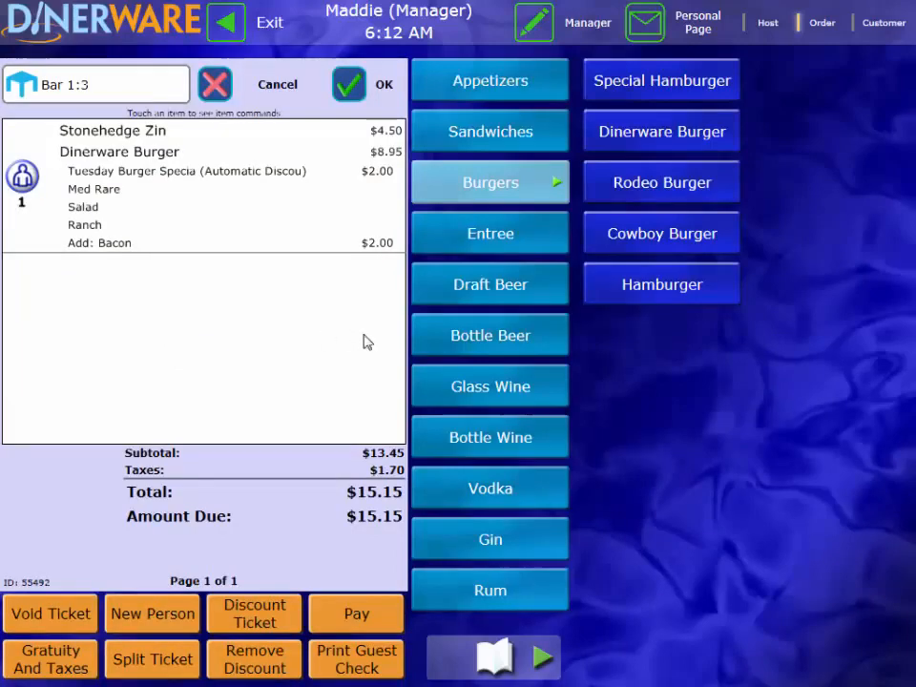
click(378, 629)
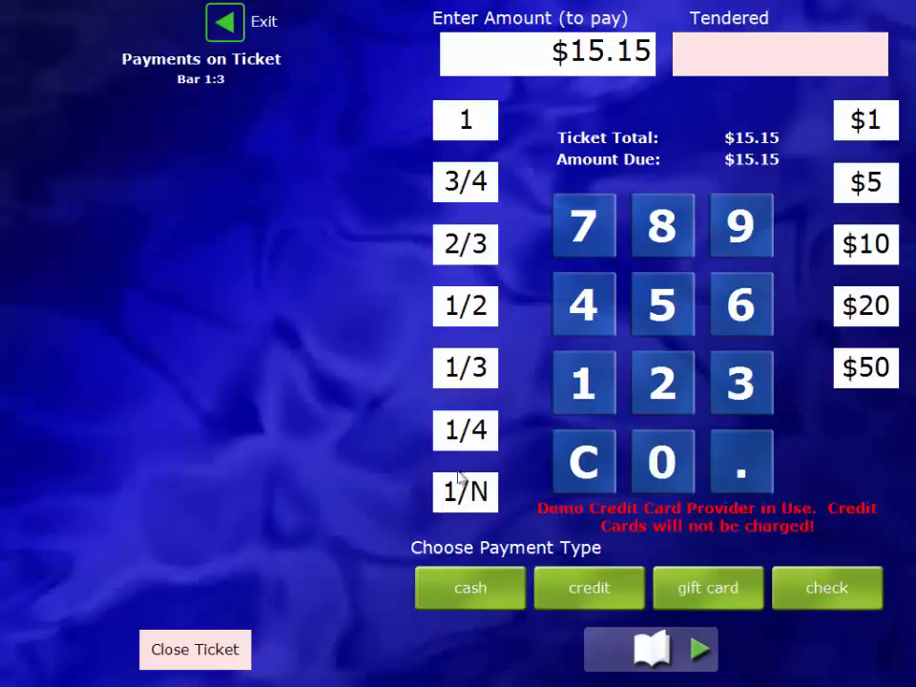
click(467, 370)
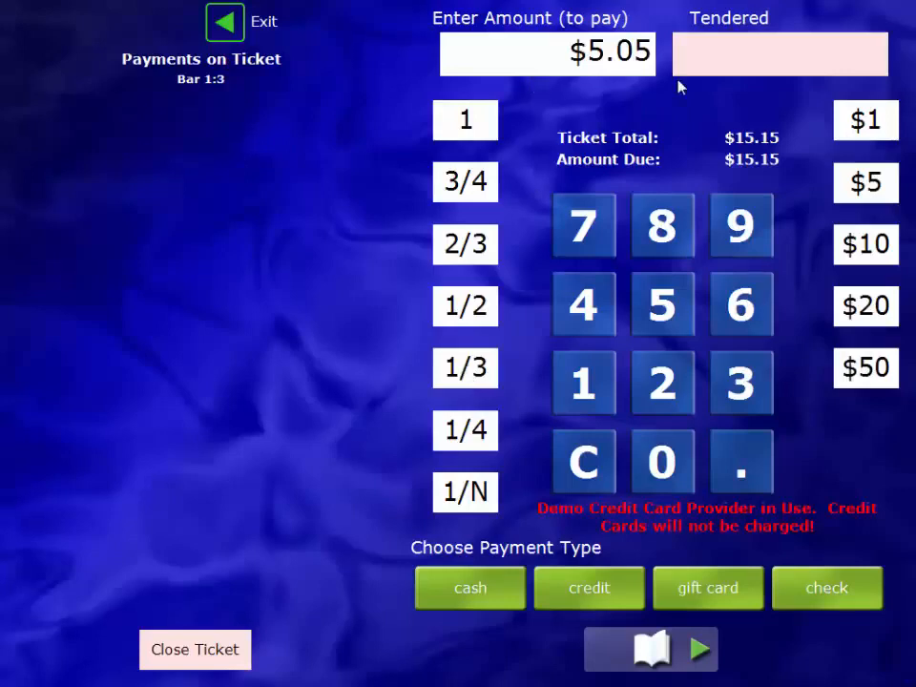
click(492, 135)
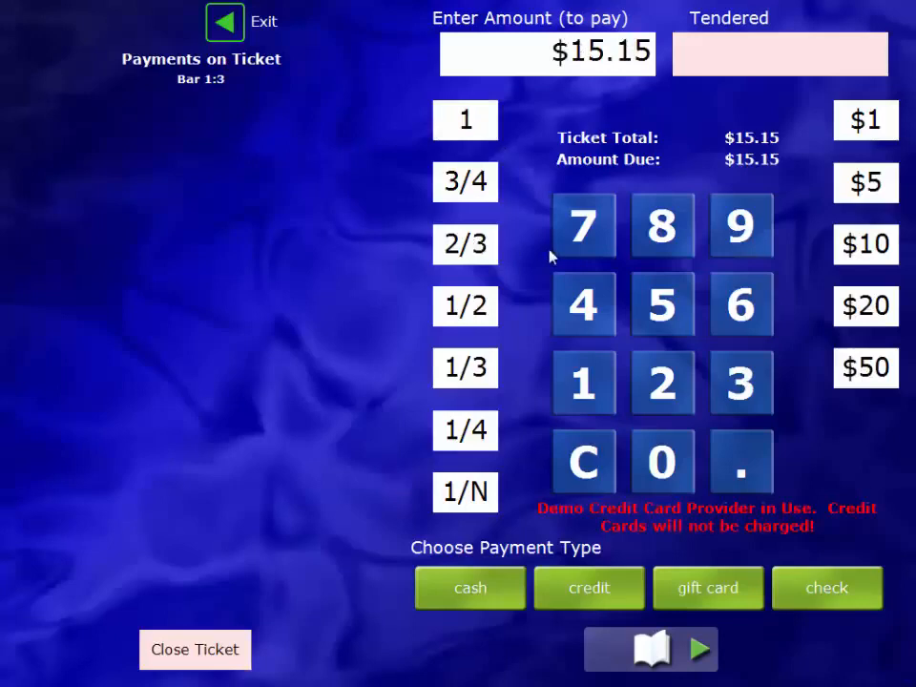
click(879, 195)
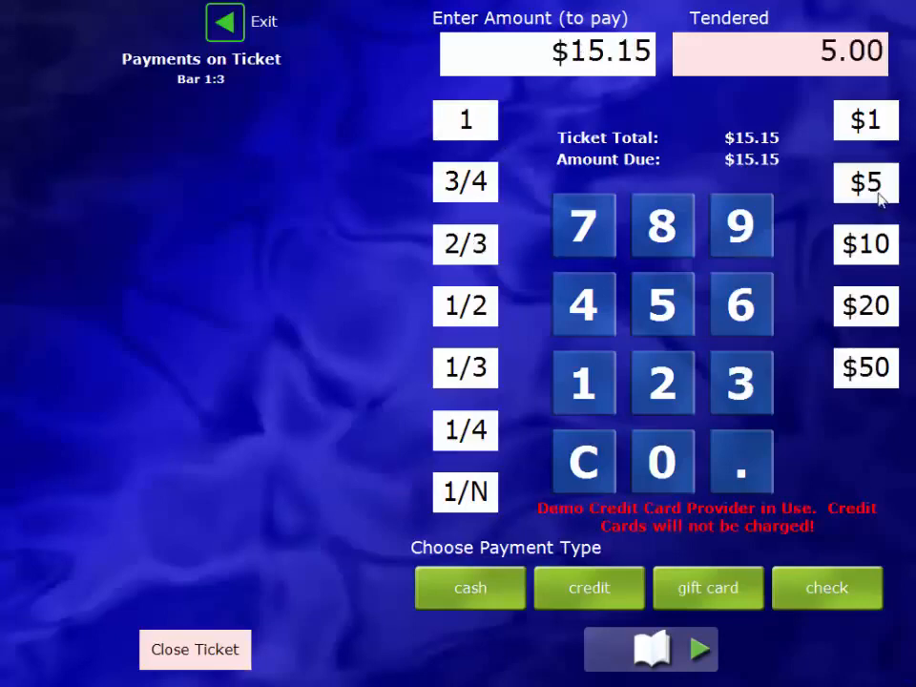
click(453, 593)
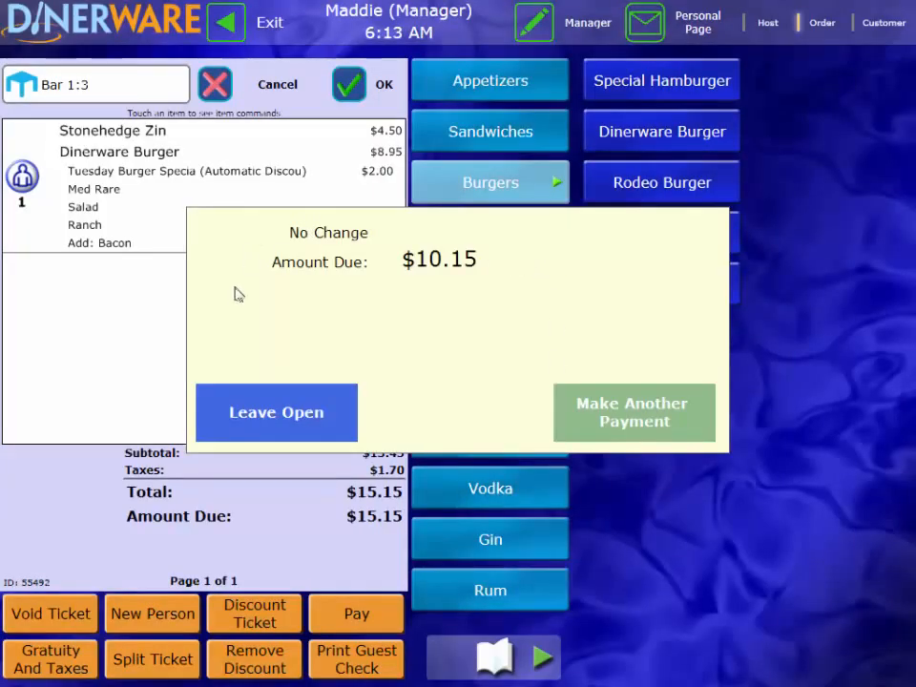
click(610, 400)
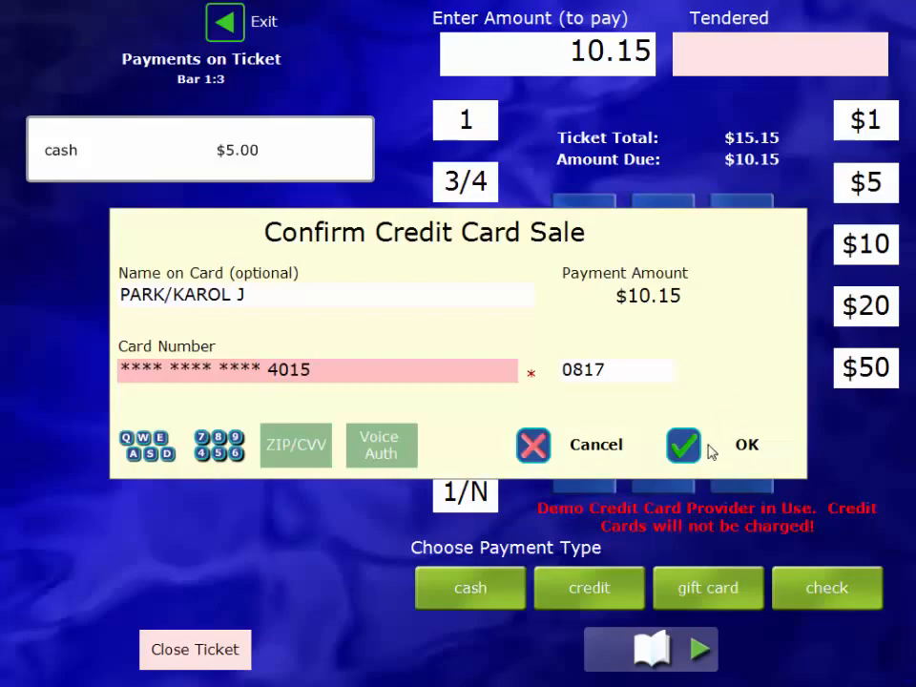
click(692, 454)
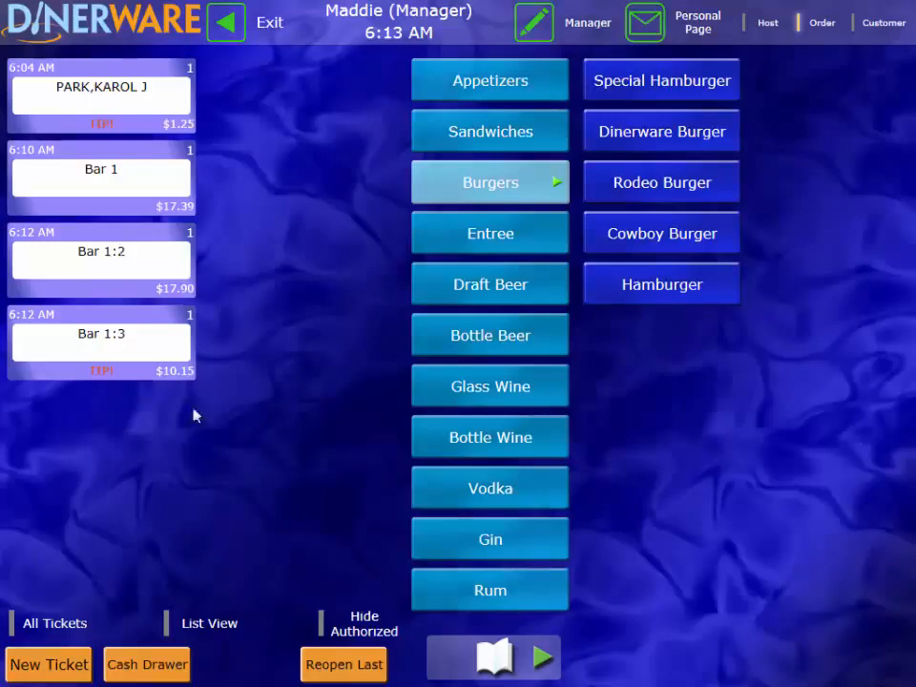
Step: Hide the authorized tickets and show them again
click(367, 632)
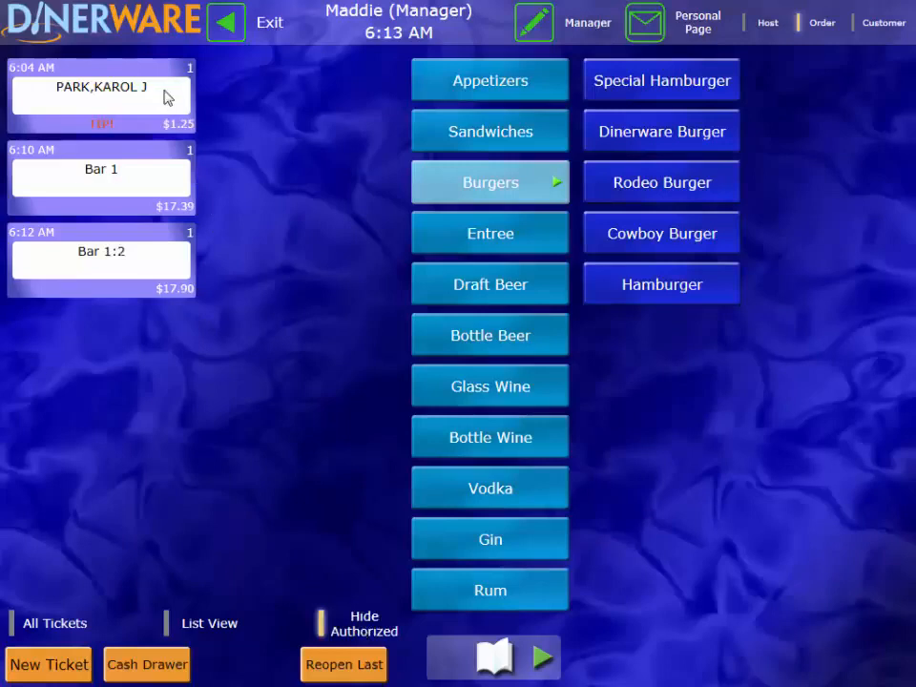
click(371, 627)
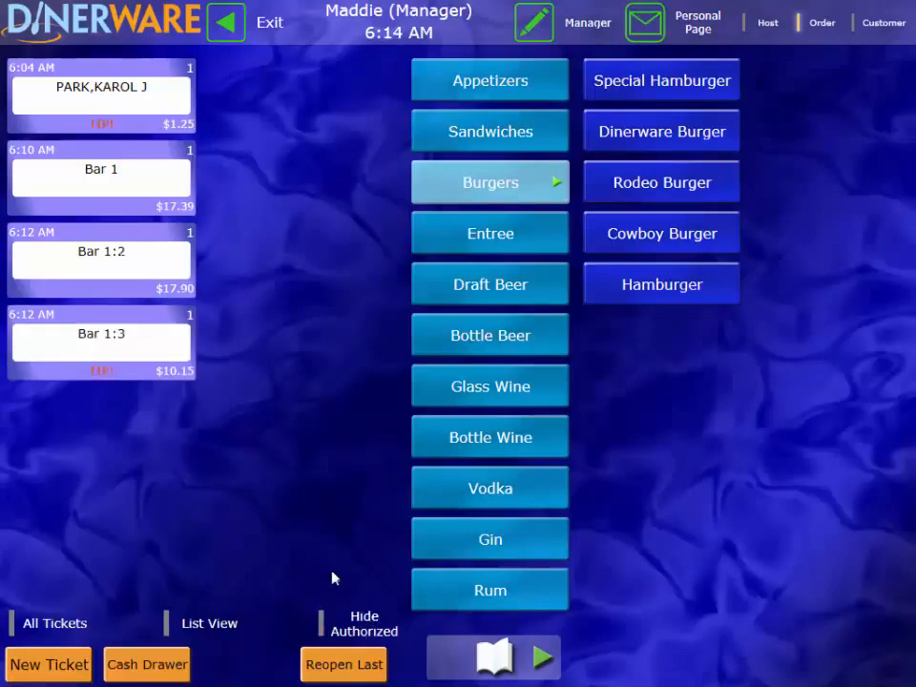
Step: Enter a $2 tip on the Bar 1:3 ticket's credit card payment and finalize it
click(148, 354)
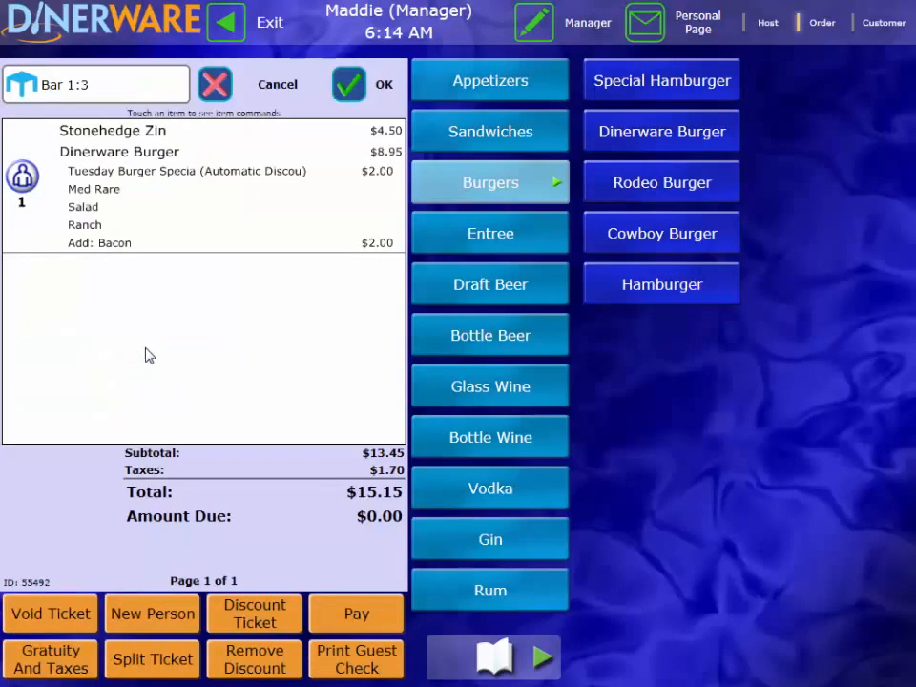
click(344, 628)
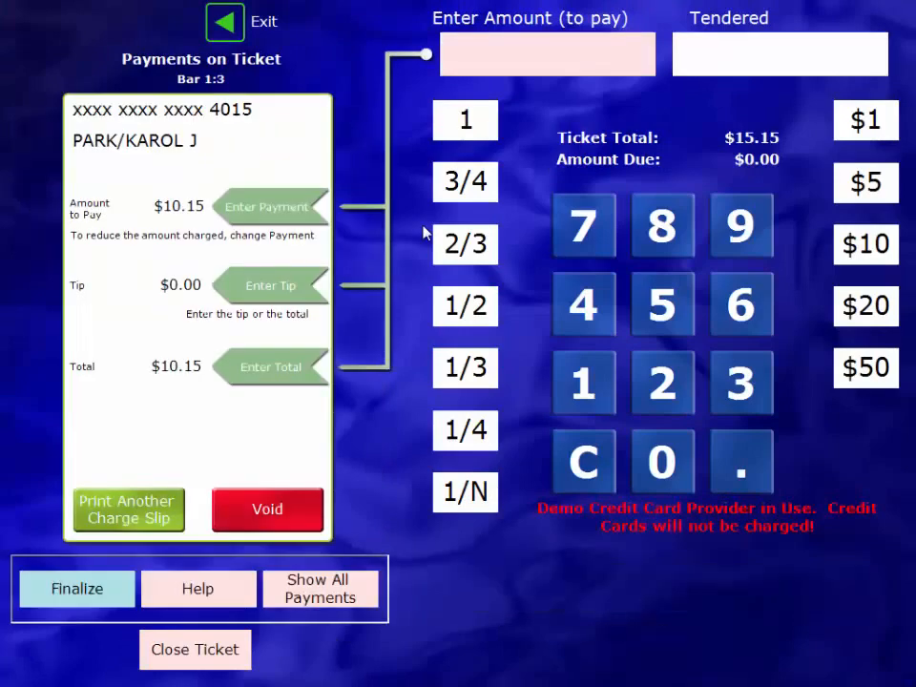
click(687, 393)
click(287, 286)
click(121, 592)
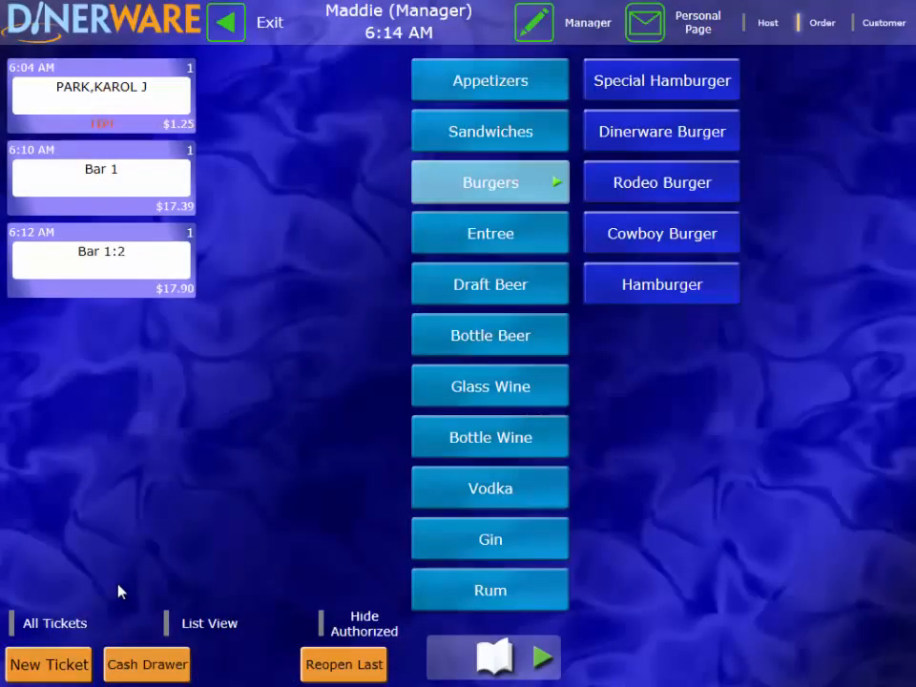
Step: Show the open tickets as a list and select Bar 1:2, Bar 1 and the ticket under the customer's name
click(220, 632)
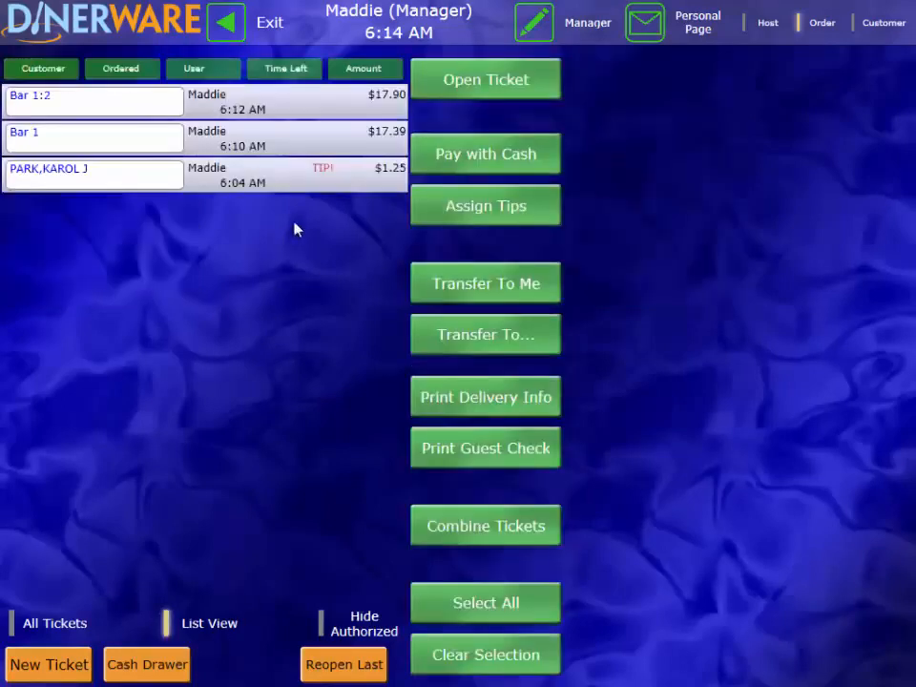
click(235, 105)
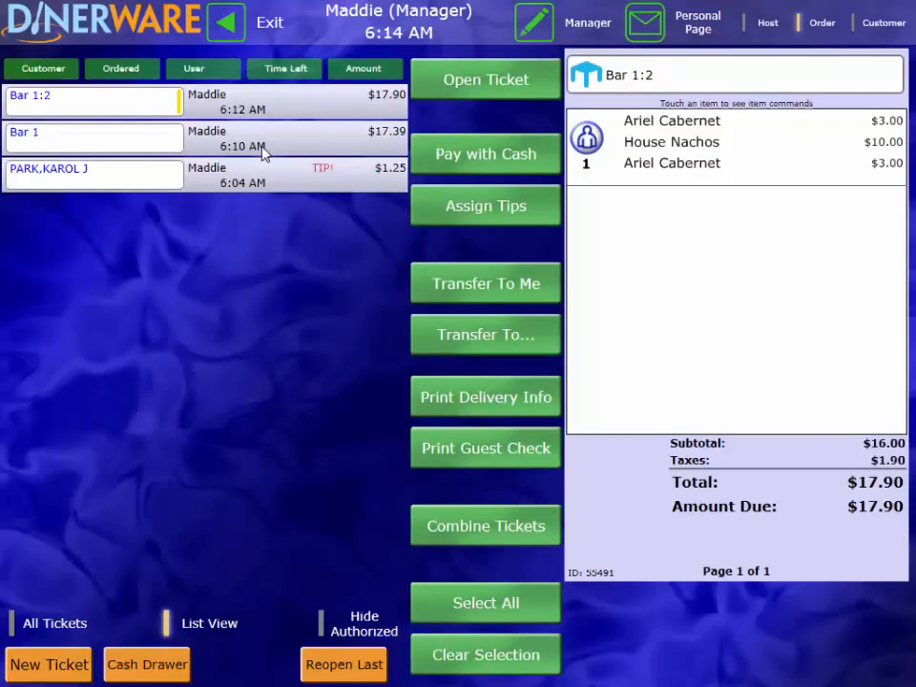
click(260, 143)
click(256, 185)
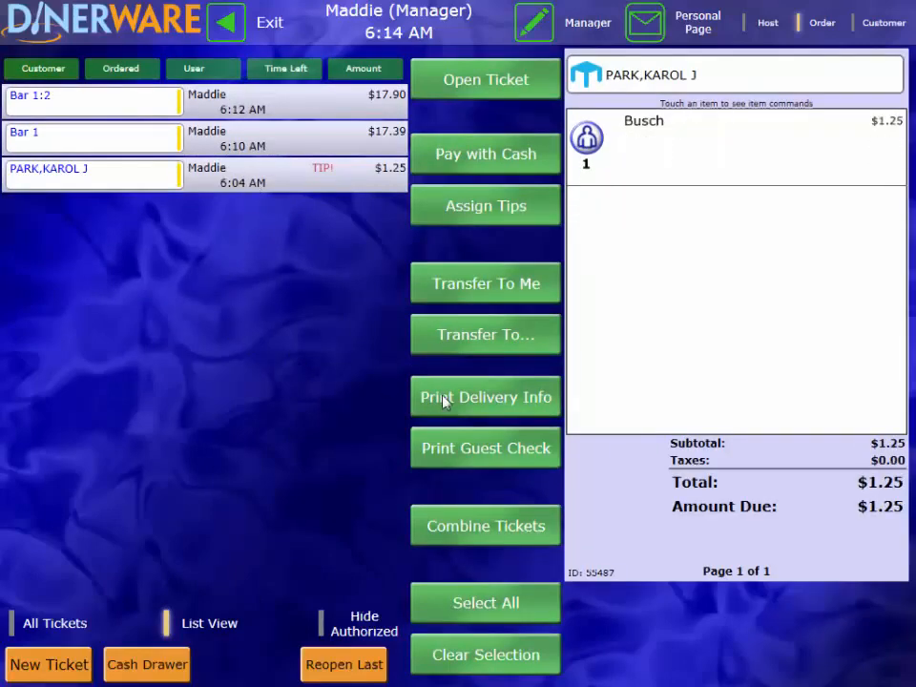
Step: Combine the selected tickets under the customer's name, transfer the combined ticket to the second employee listed, and turn off the list view
click(442, 523)
click(601, 460)
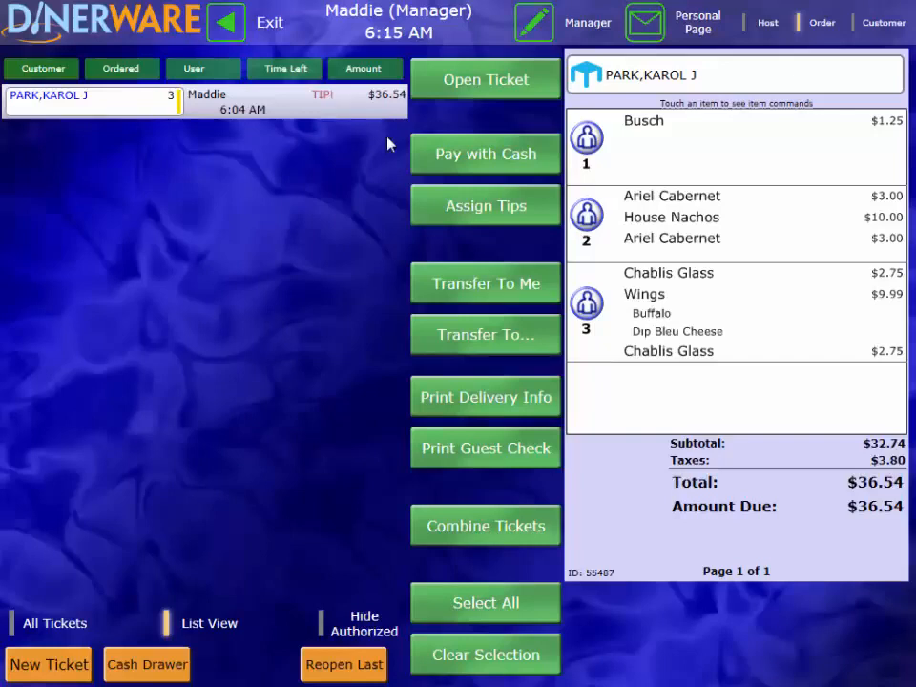
click(307, 91)
click(321, 116)
click(524, 340)
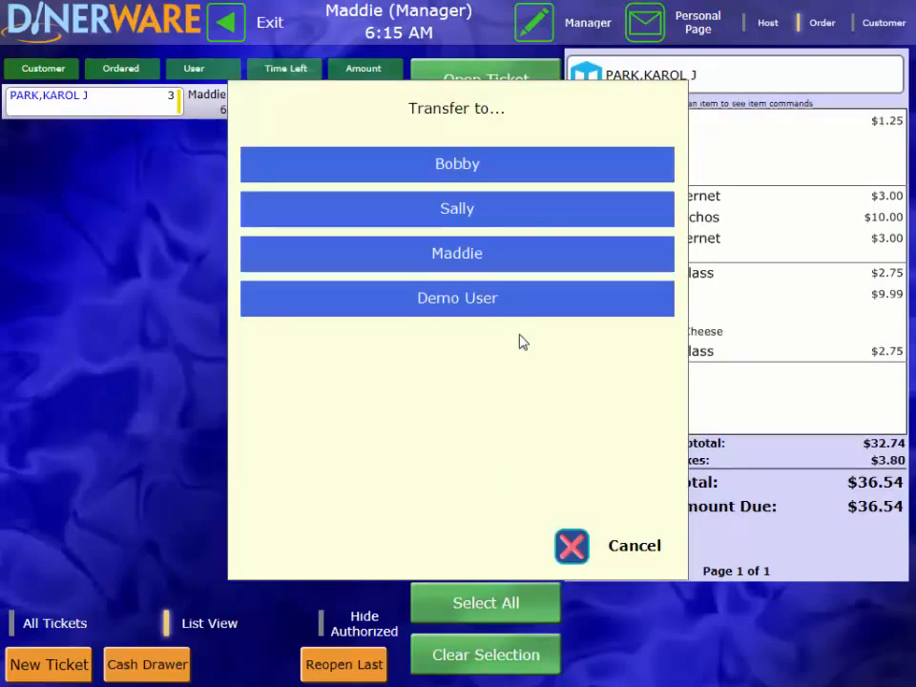
click(622, 209)
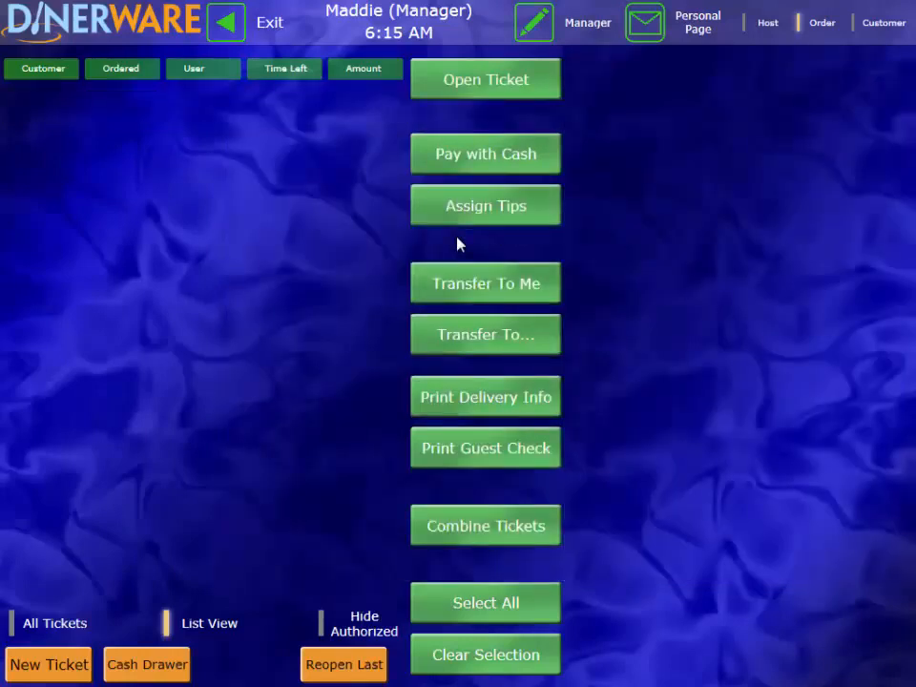
click(209, 621)
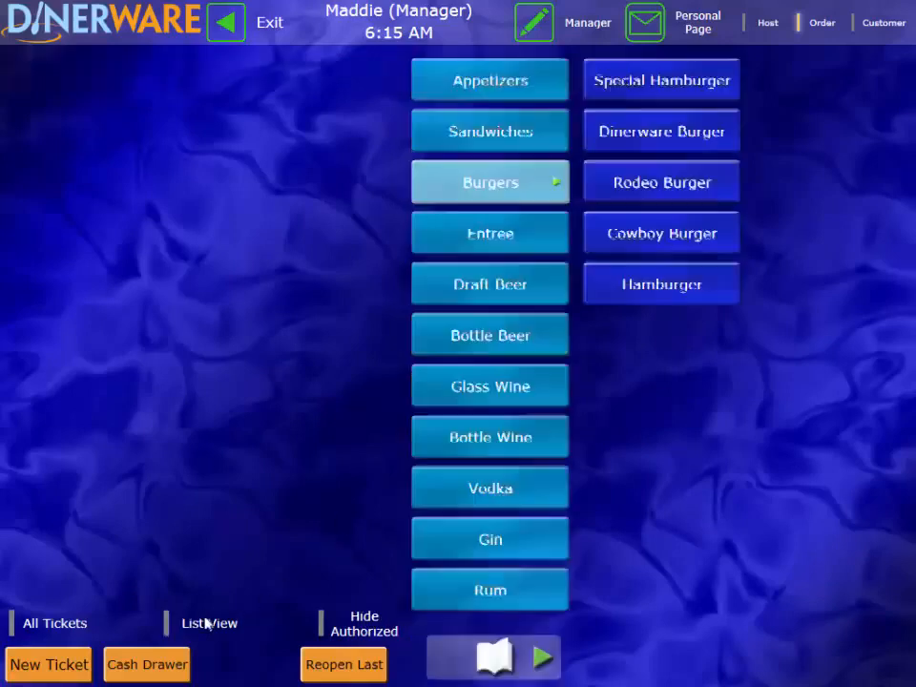
Step: Review the shift report on the personal page and clock out without printing, with a $10 tip adjustment
click(647, 36)
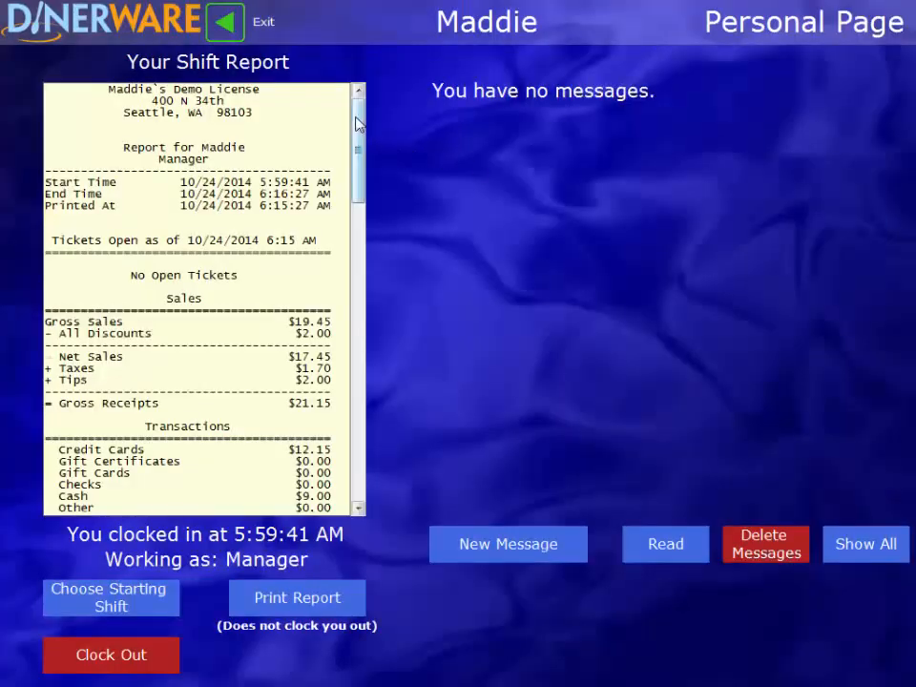
drag(358, 129, 344, 113)
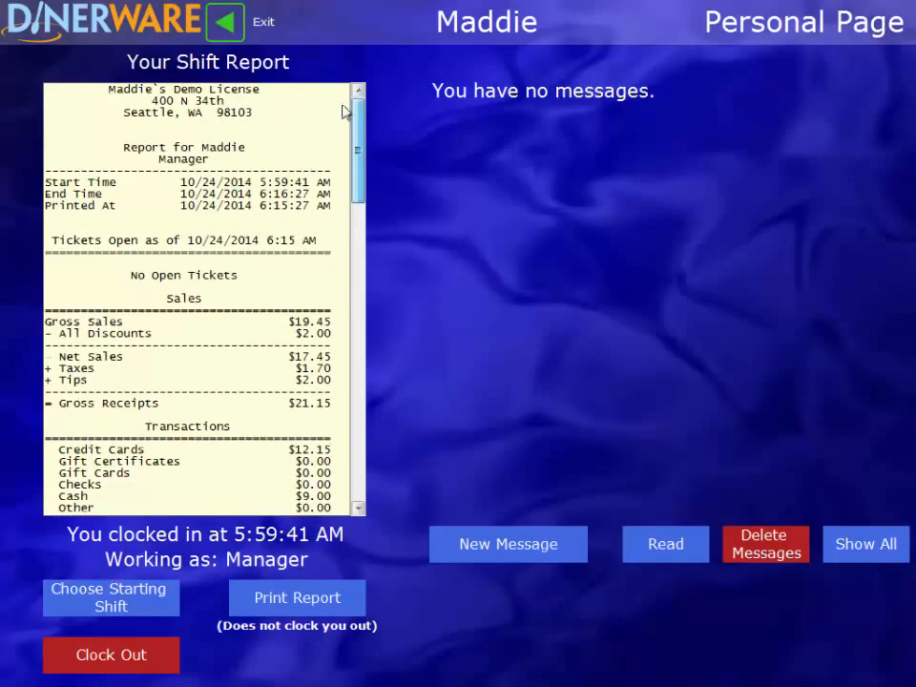
click(155, 658)
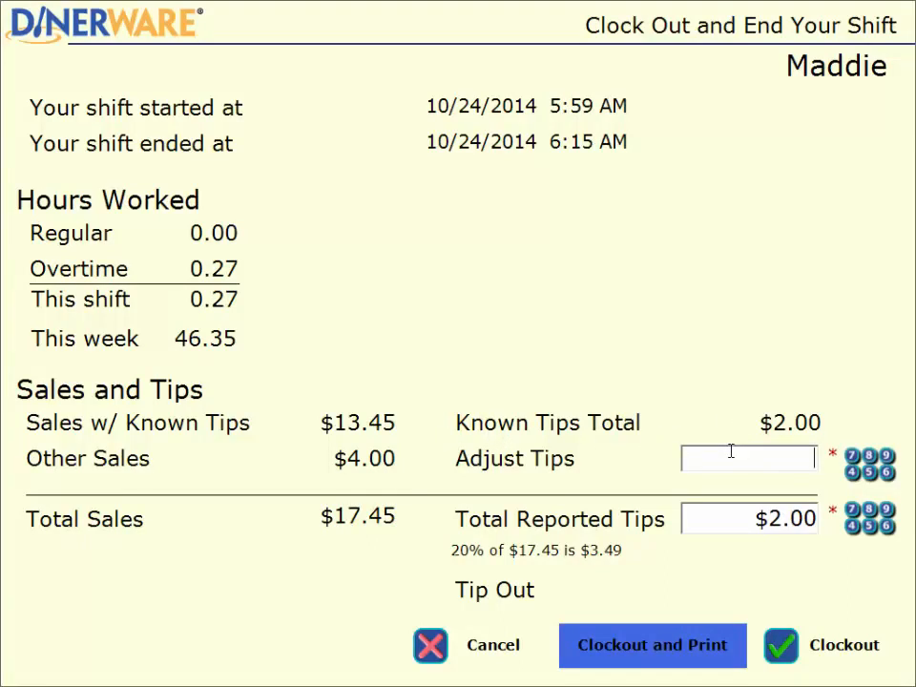
text(10.0)
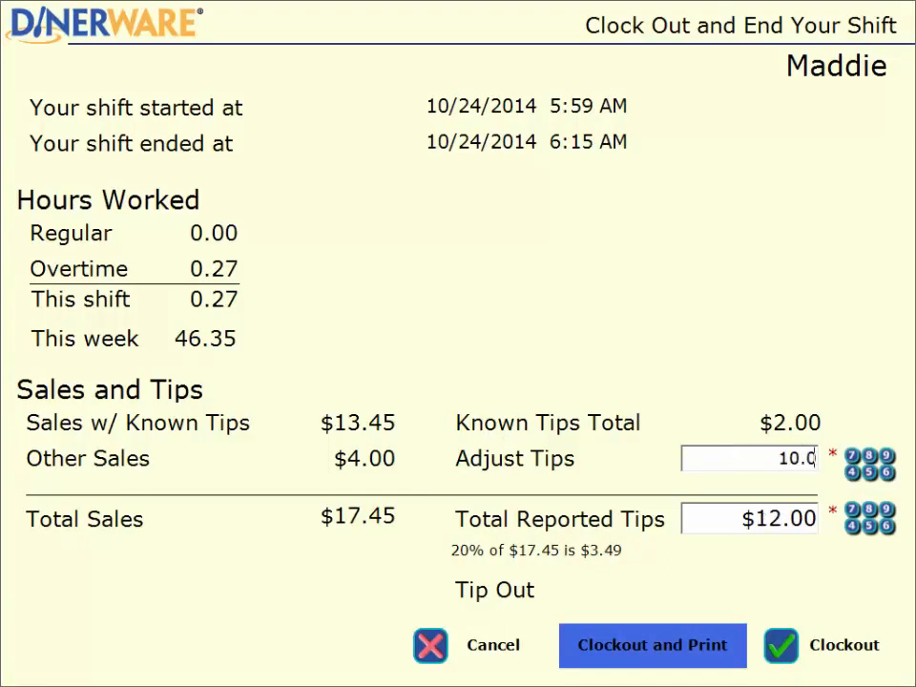
click(793, 657)
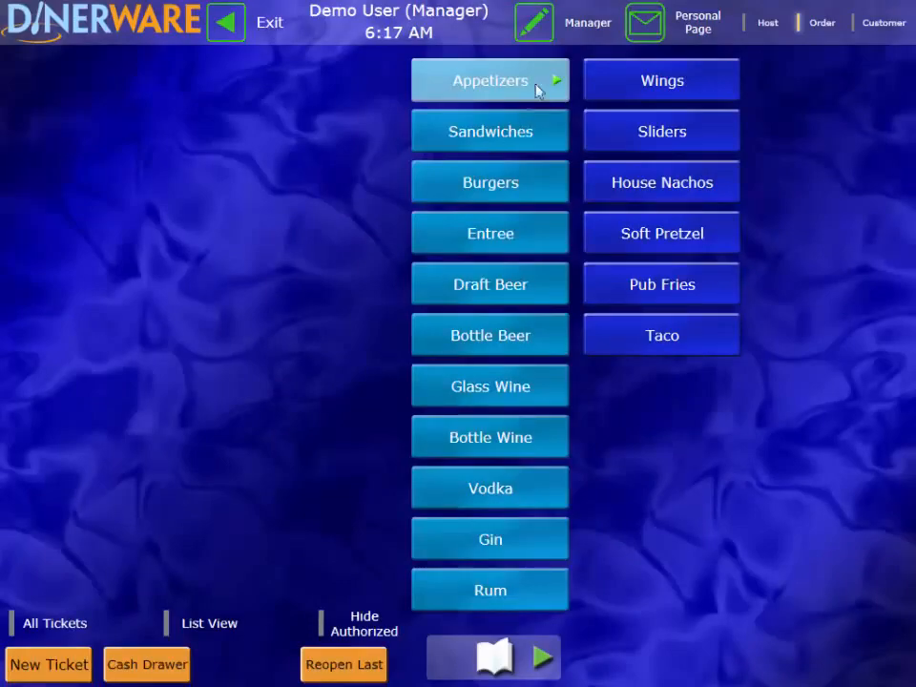
Step: Open the menu setup in the manager area and select the Budweiser Bottle menu item
click(546, 31)
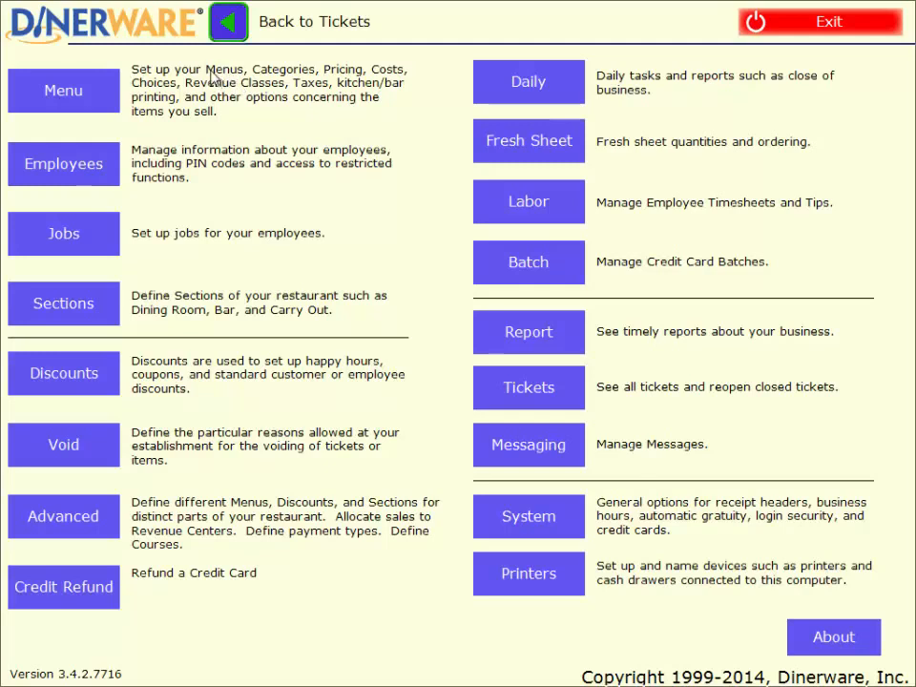
click(106, 96)
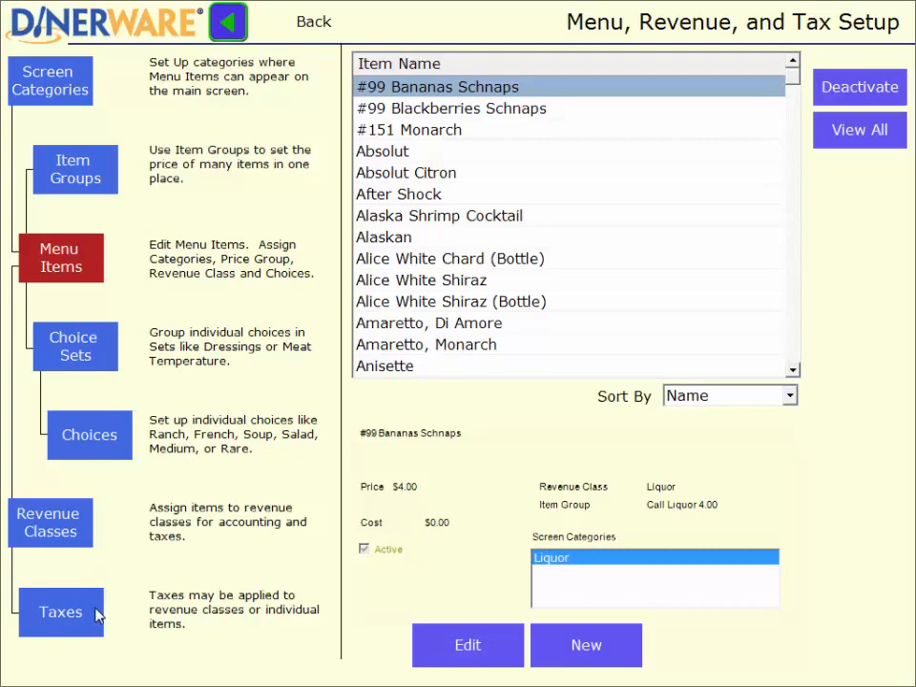
drag(793, 84, 793, 123)
click(475, 153)
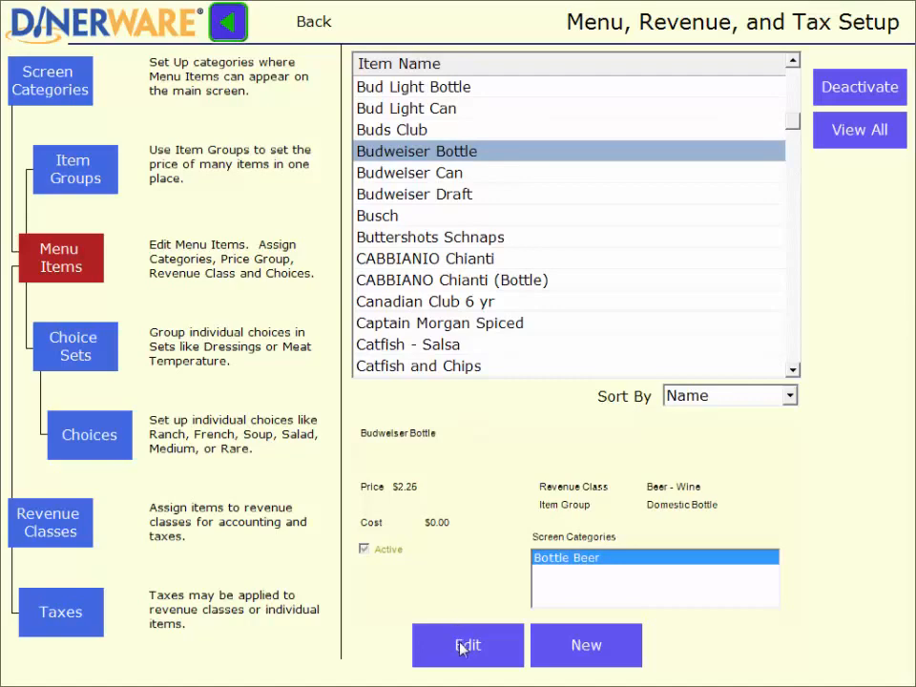
Step: Start a new menu item named Dinerware Special, leaving its alternate kitchen print name blank
click(589, 649)
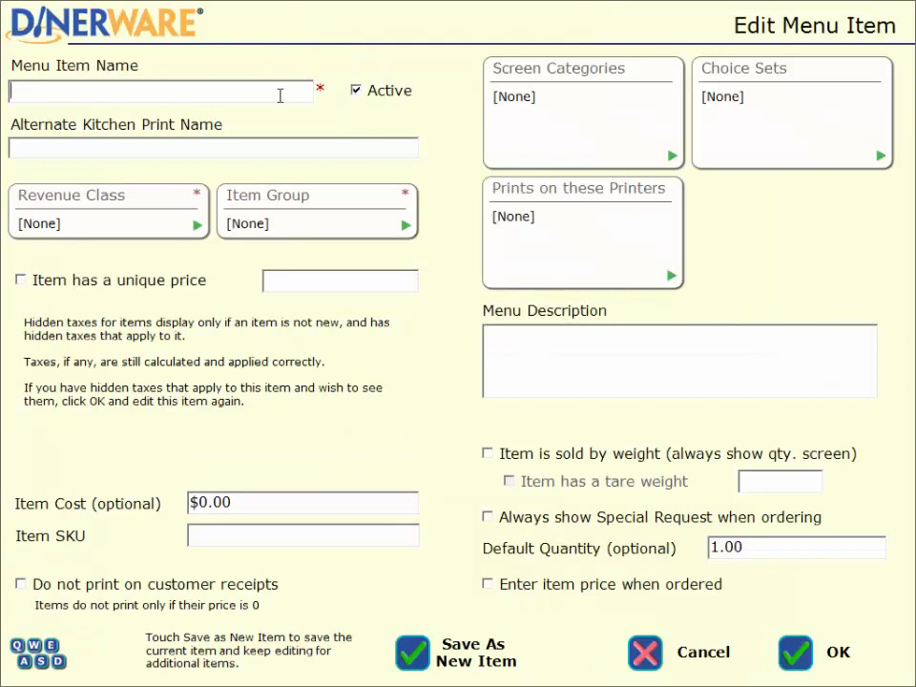
text(Dinerware Special)
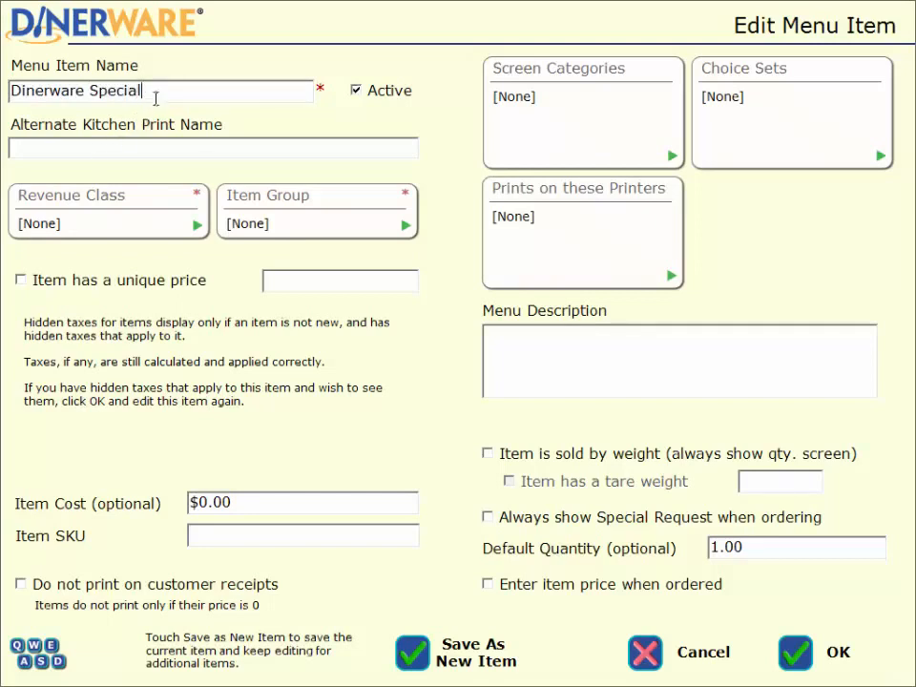
drag(156, 94, 10, 92)
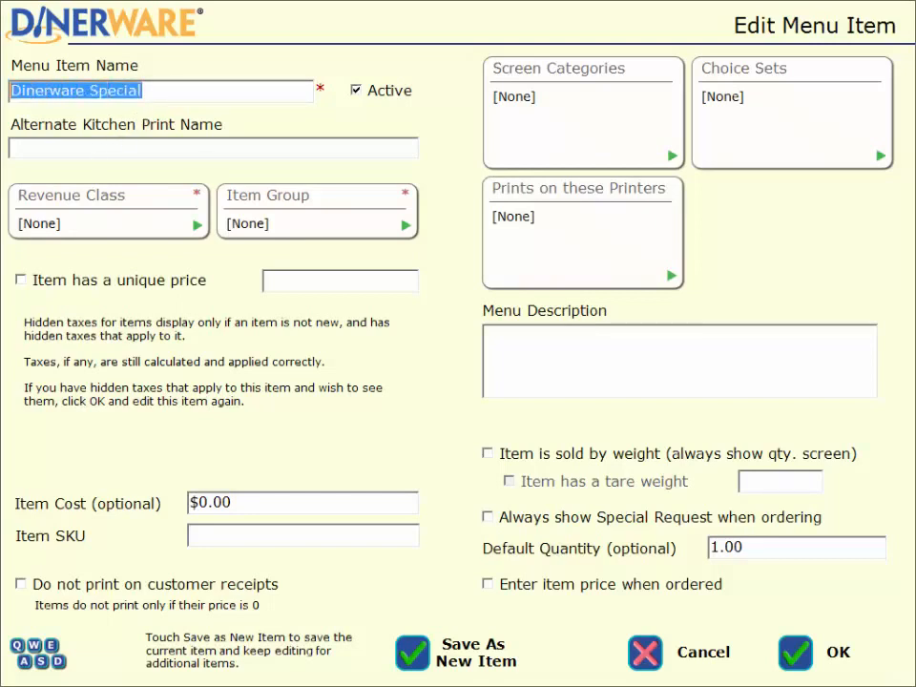
click(40, 148)
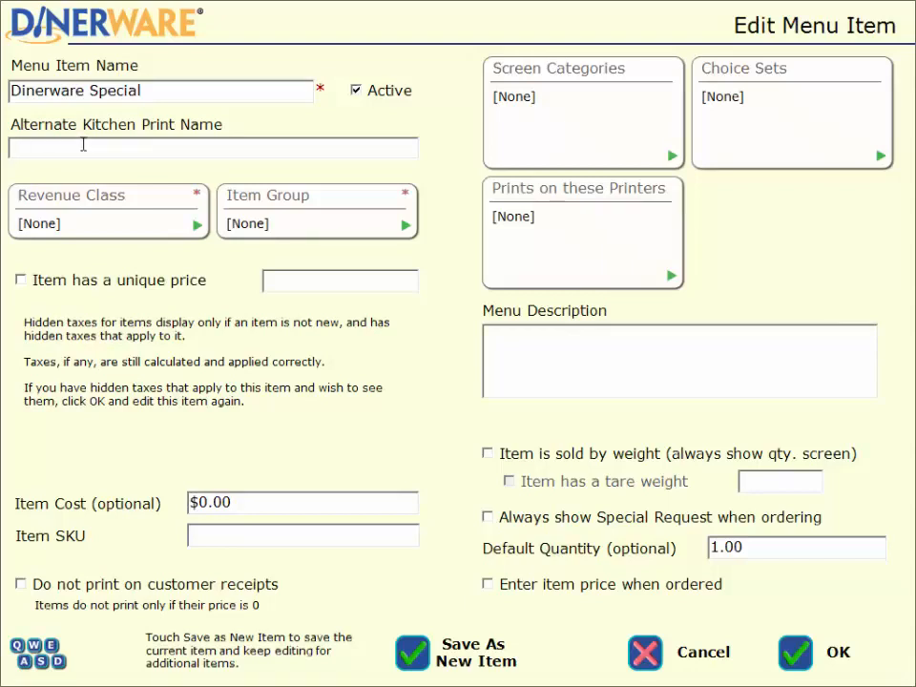
Step: Set the Dinerware Special's revenue class to Food and its item group to Entree
click(186, 226)
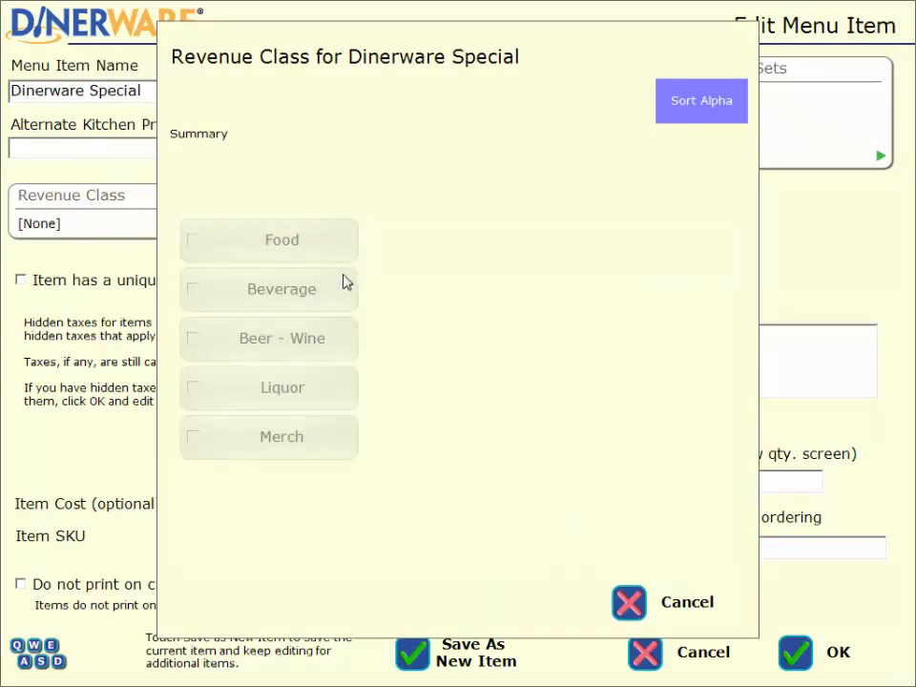
click(291, 254)
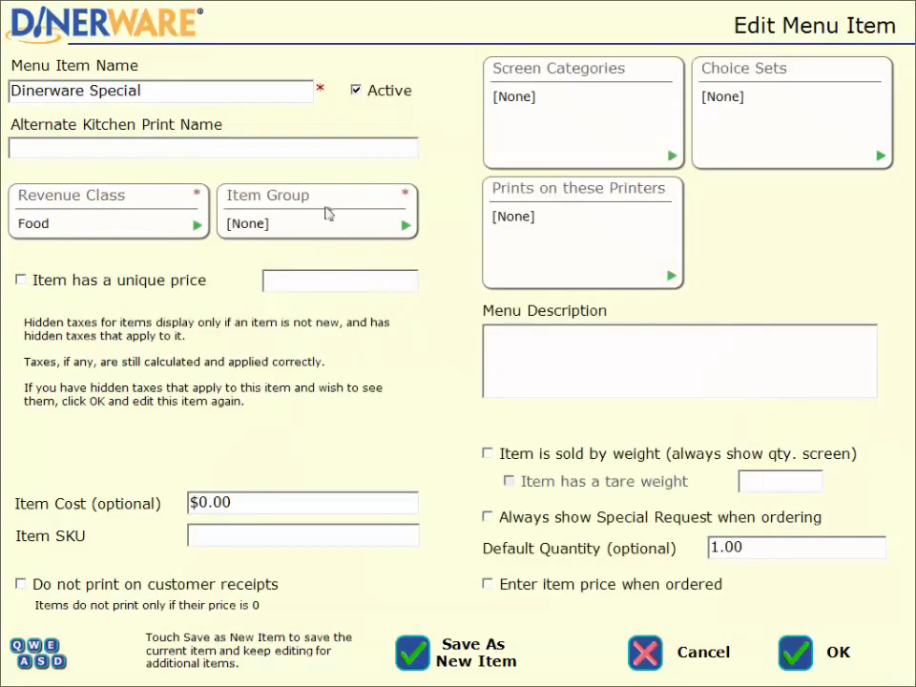
click(325, 217)
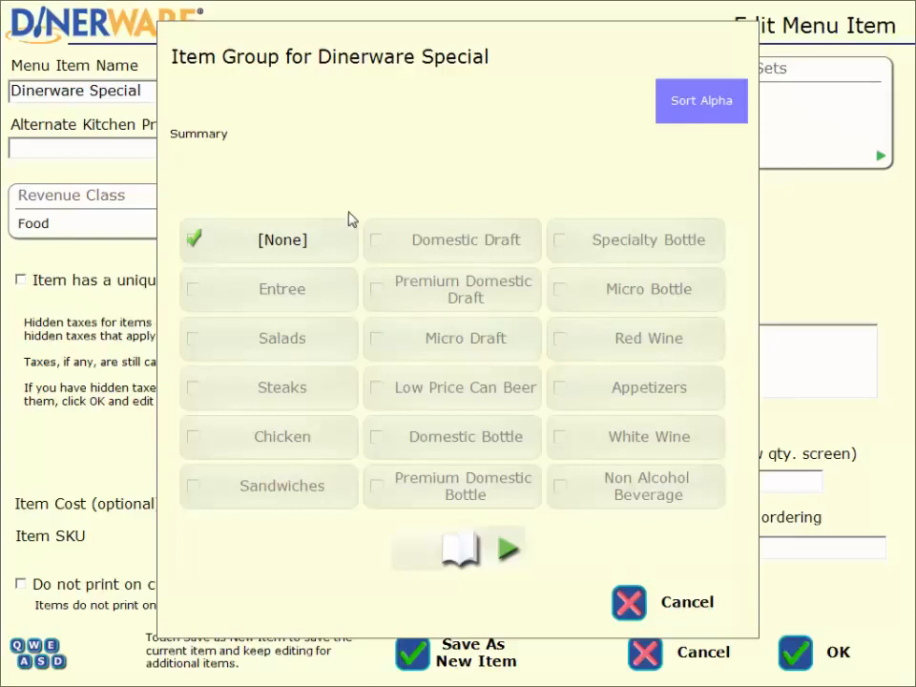
click(333, 295)
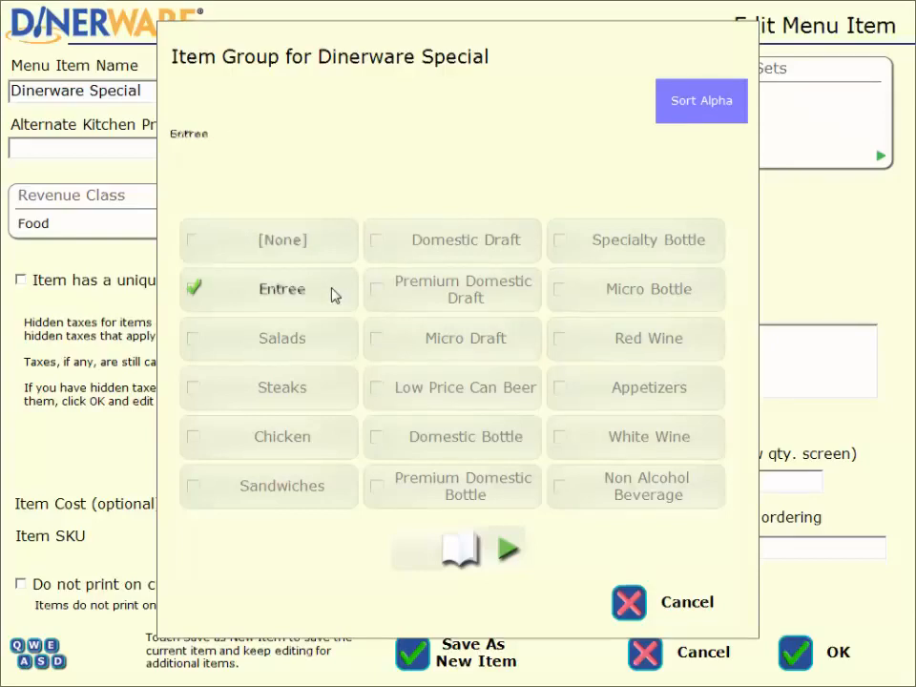
Step: Try Burgers, Sandwiches and Appetizers as extra screen categories for the Dinerware Special, but keep only Entree
click(578, 141)
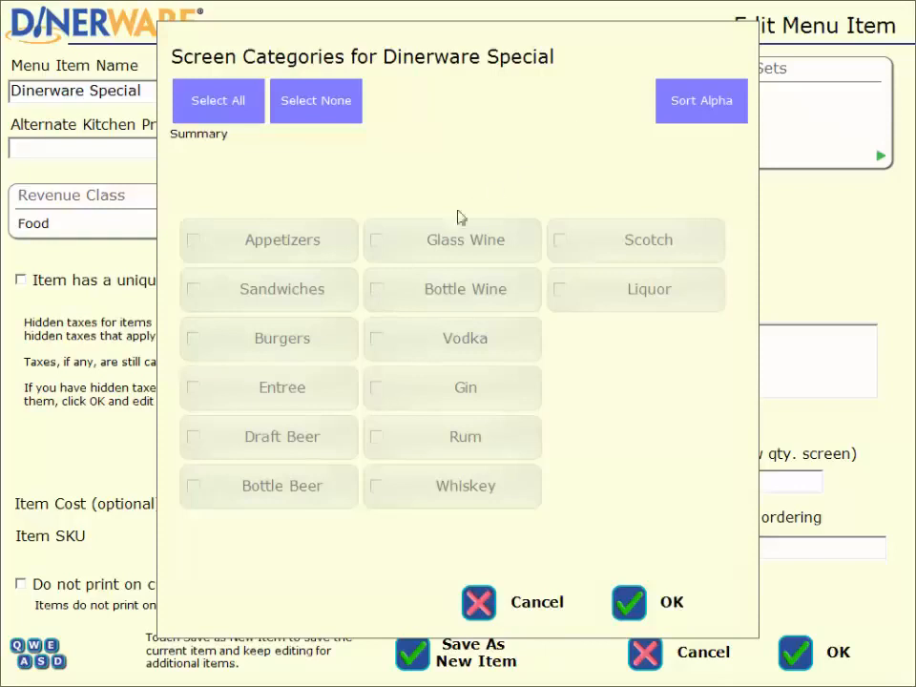
click(289, 400)
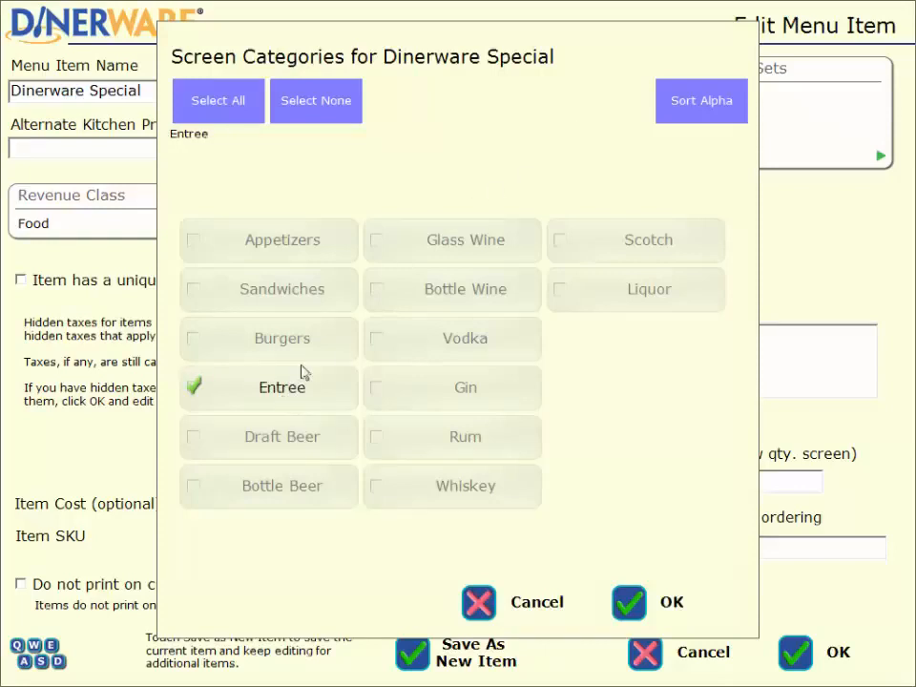
click(295, 352)
click(293, 290)
click(290, 253)
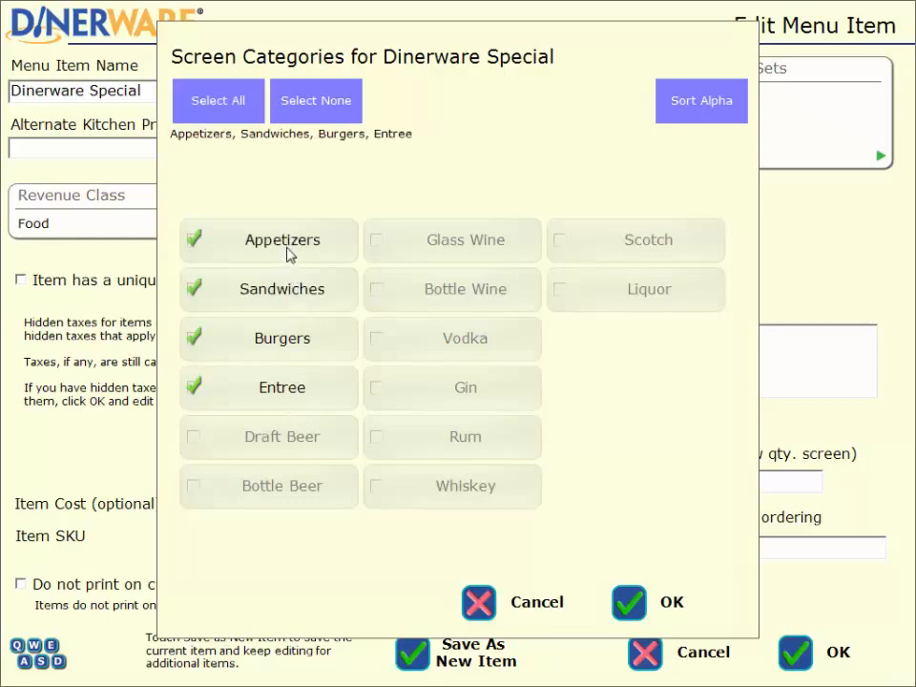
click(289, 253)
click(292, 294)
click(297, 346)
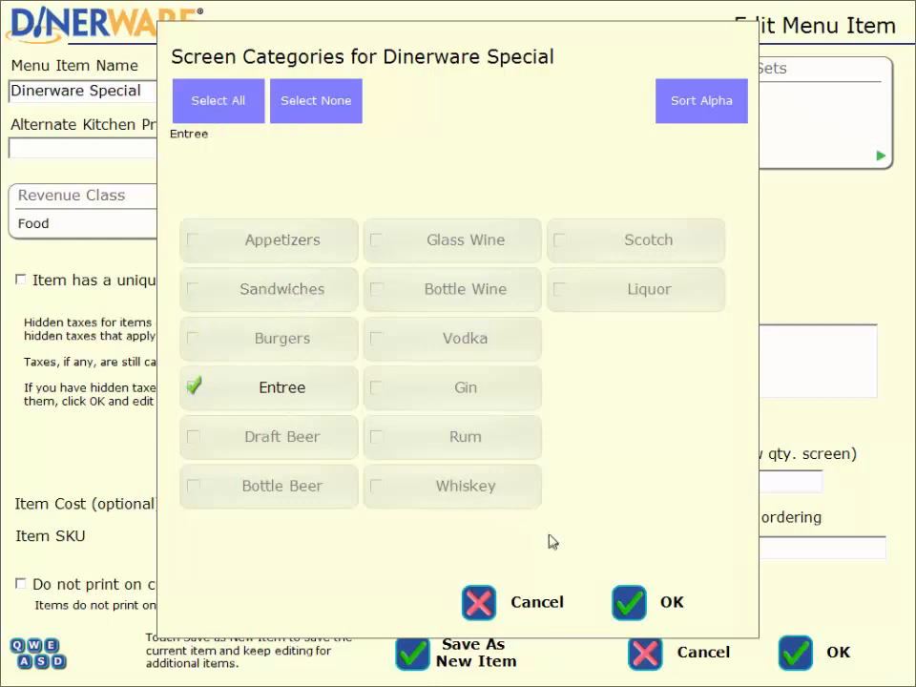
click(630, 606)
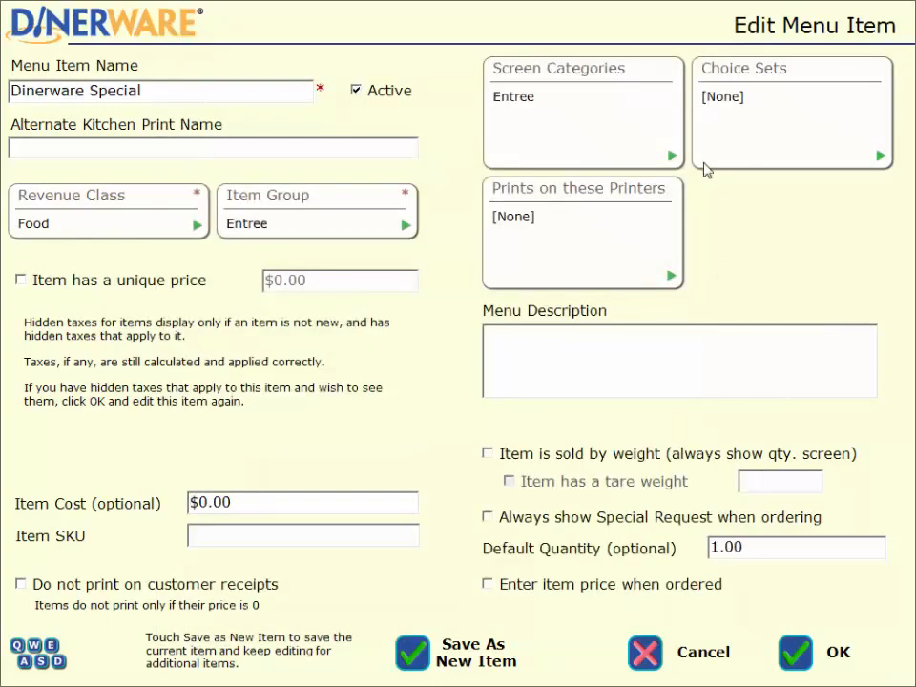
Step: Assign the choice sets Soup - Salad - Fries, Add: and NO to the Dinerware Special
click(749, 127)
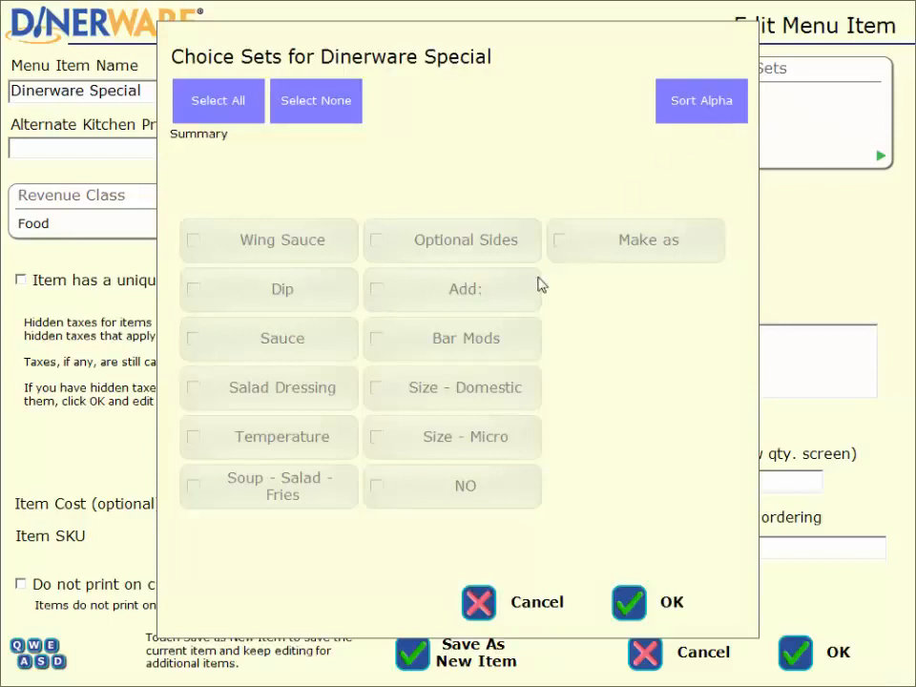
click(226, 487)
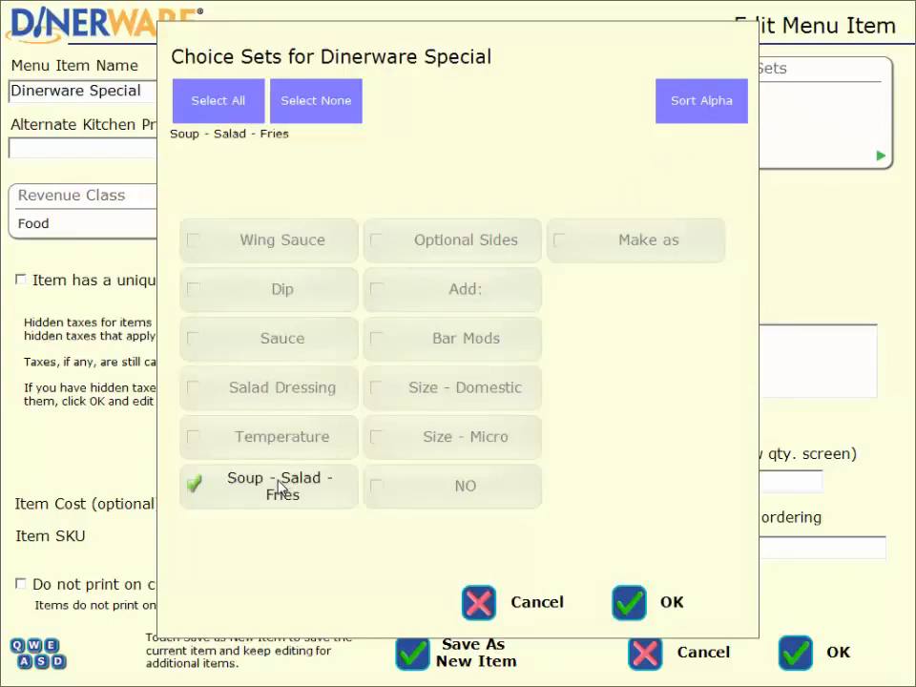
click(443, 300)
click(442, 494)
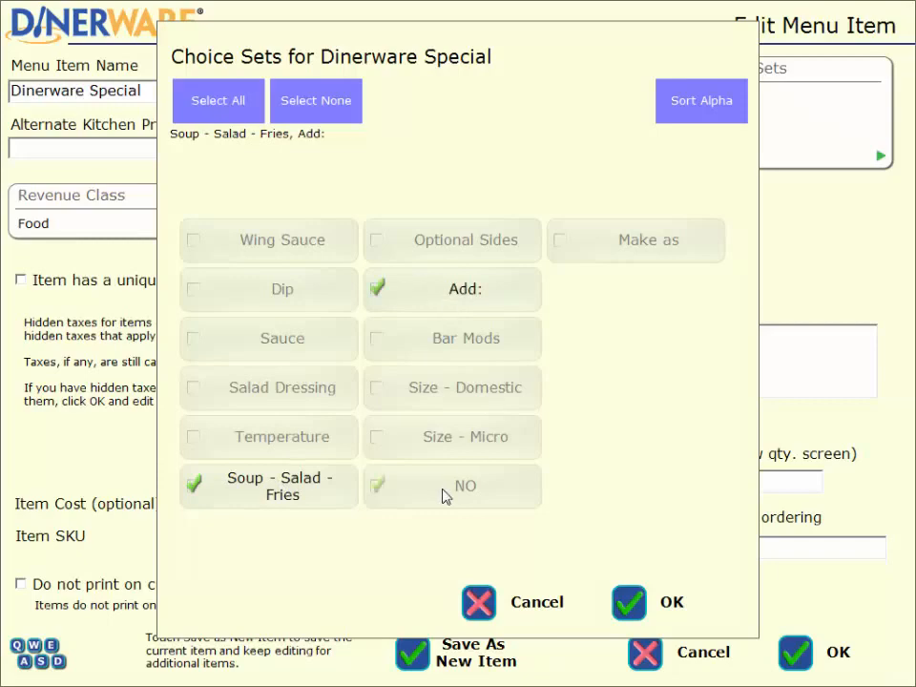
click(631, 605)
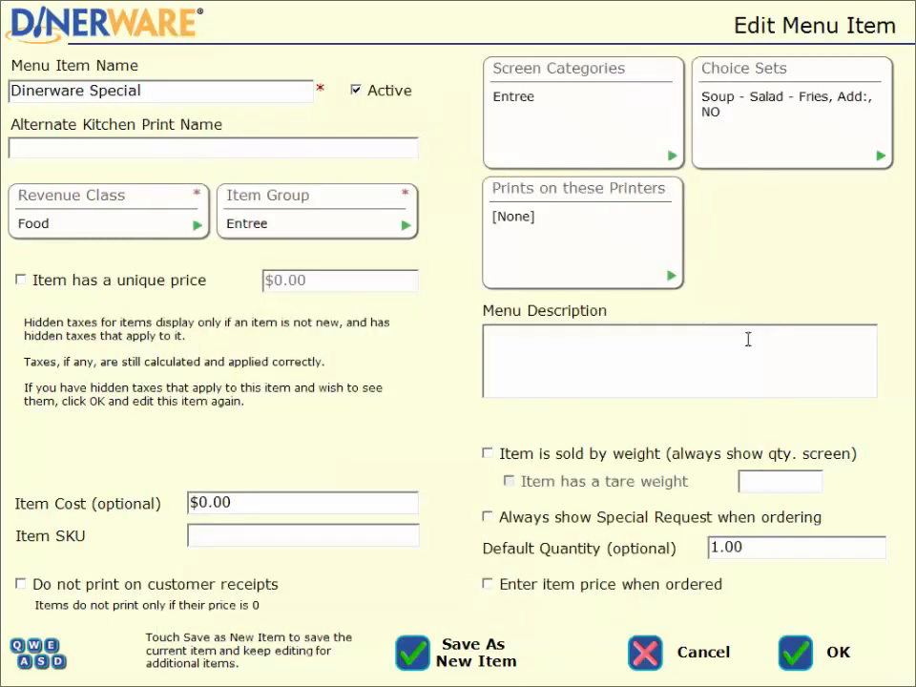
Step: Try Bar Pickup and Receipt At Main Station as extra printers for the Dinerware Special, but keep only Kitchen
click(611, 262)
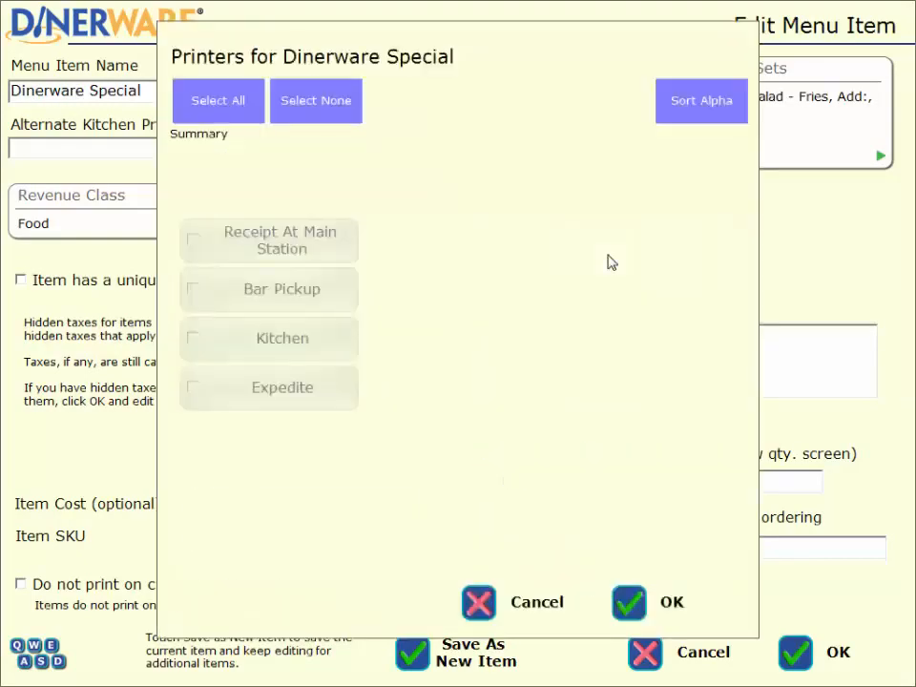
click(301, 339)
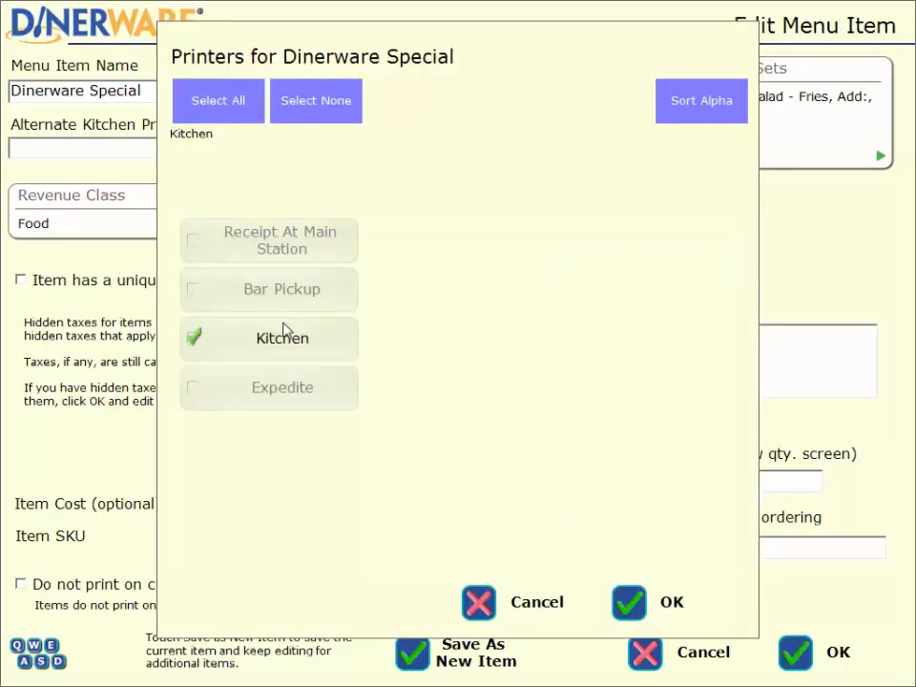
click(289, 291)
click(297, 248)
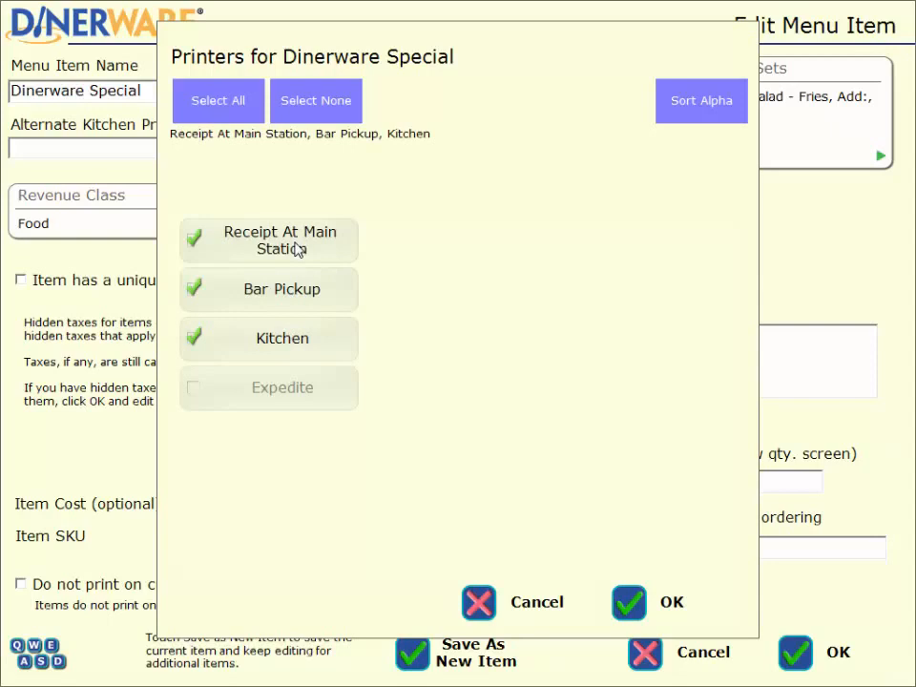
click(295, 250)
click(327, 292)
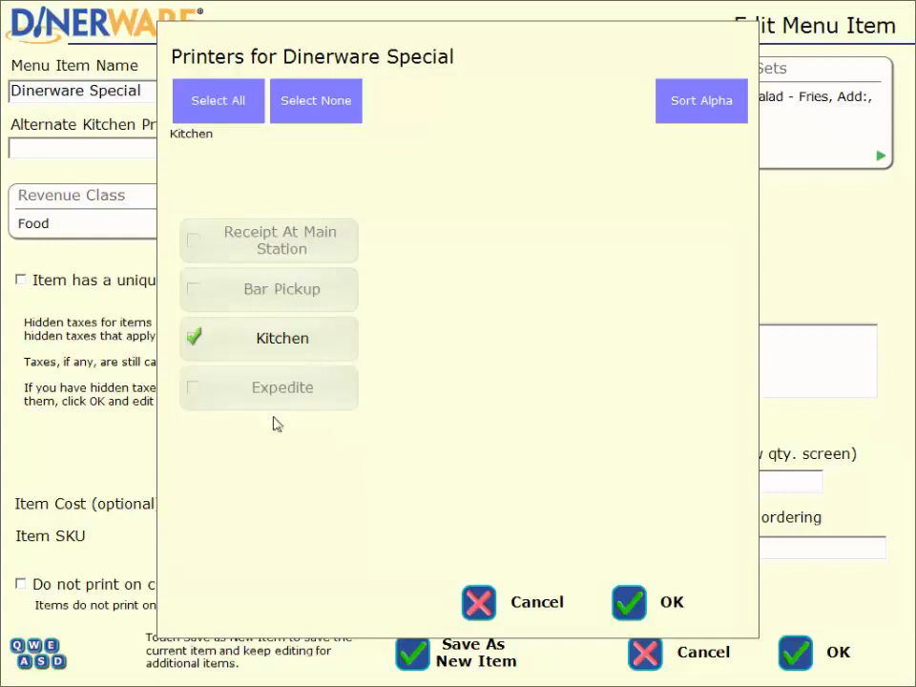
click(628, 603)
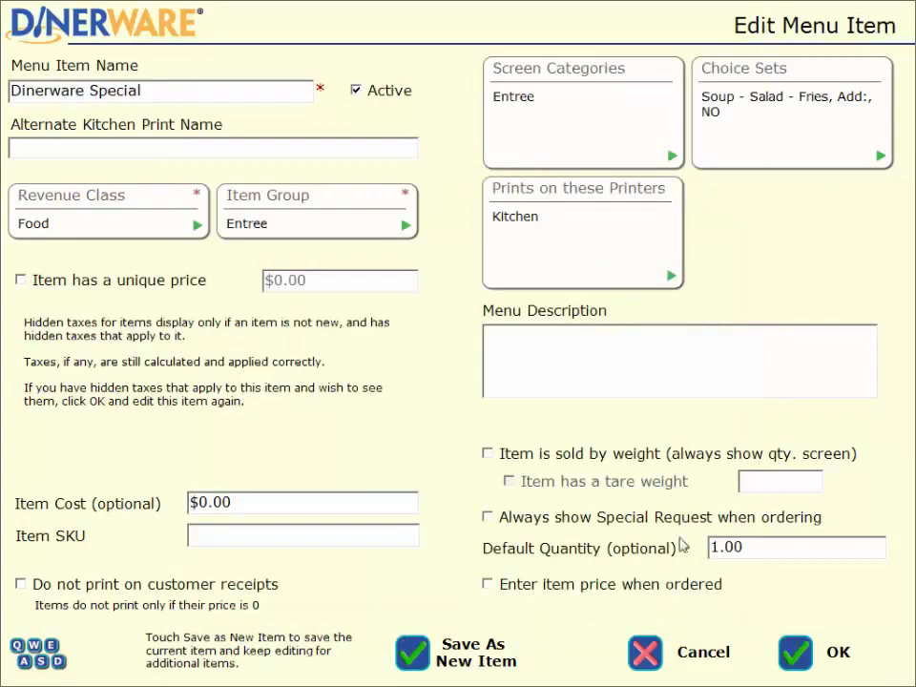
Step: Give the Dinerware Special a unique price of 15.0 and an item cost of 5.0, and save the item
click(21, 280)
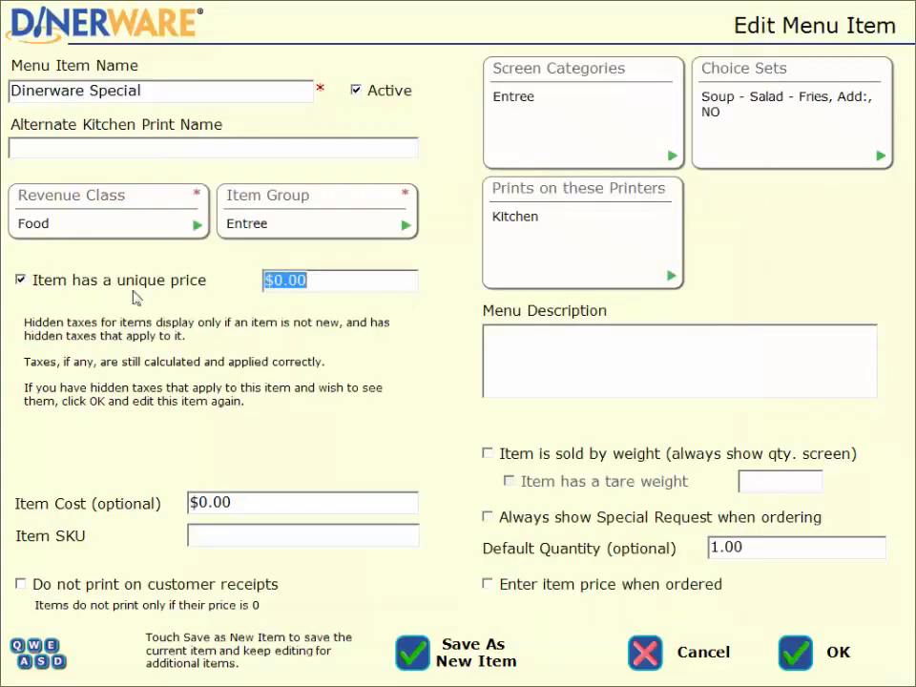
click(334, 281)
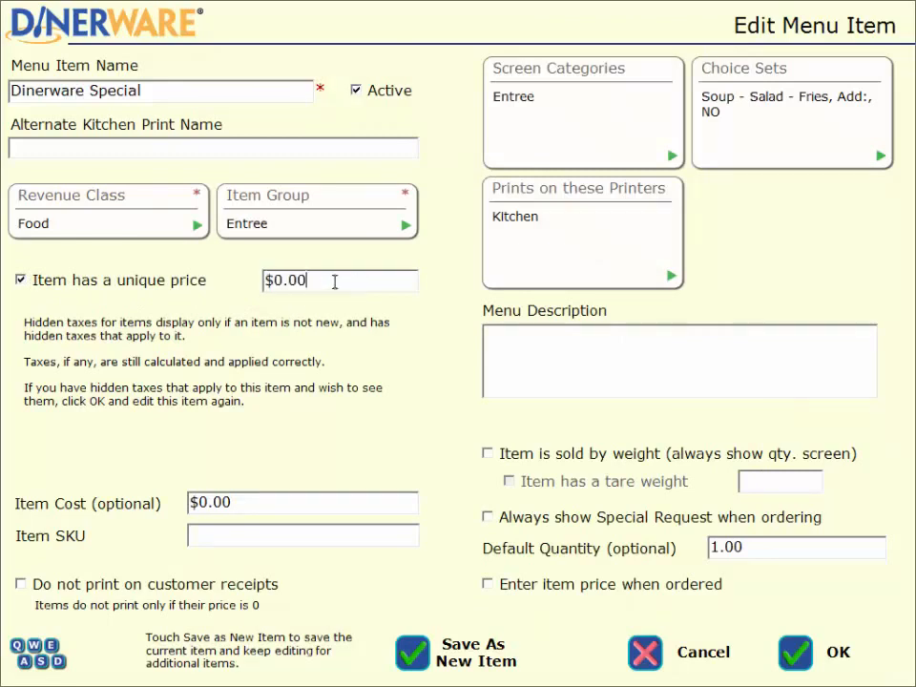
drag(334, 282, 244, 282)
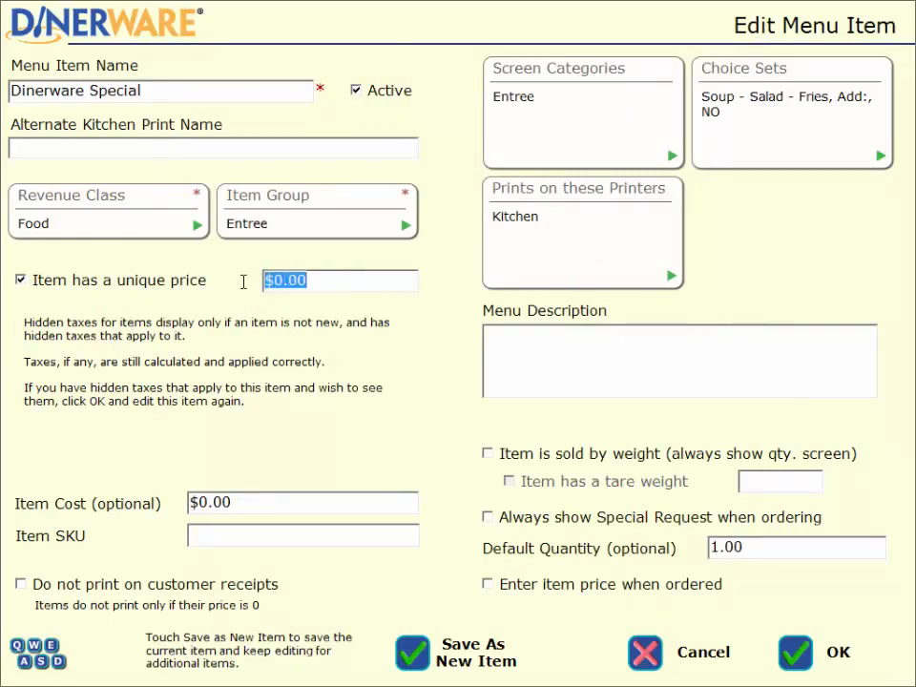
text(15.0)
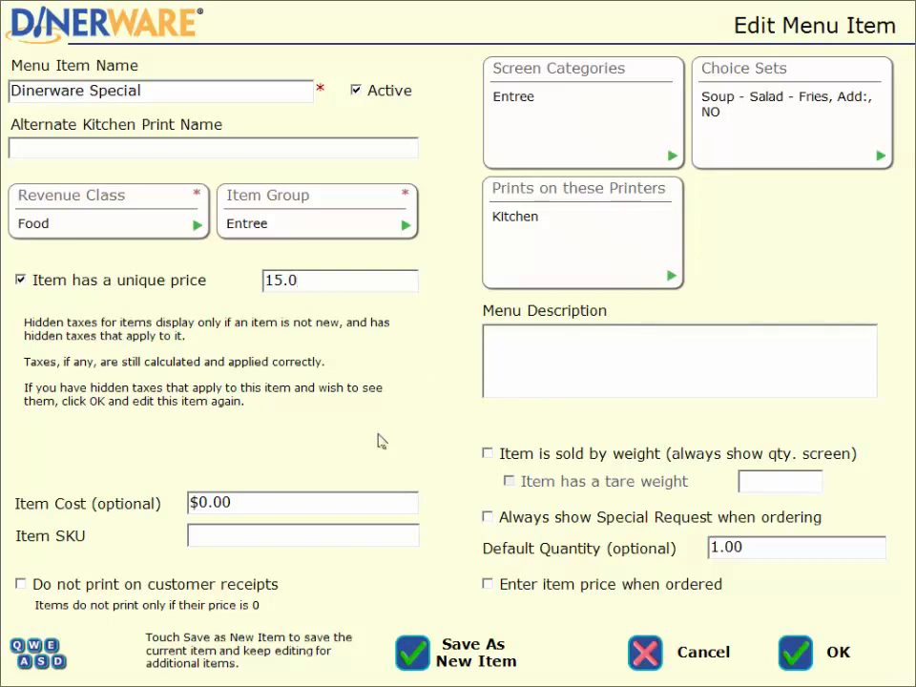
drag(382, 503, 157, 508)
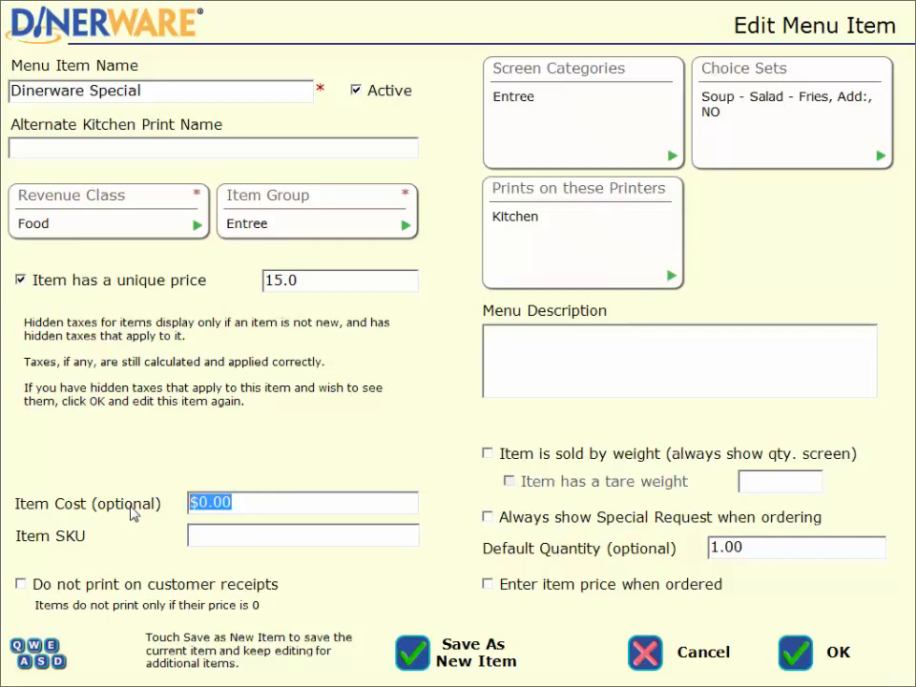
text(5.0)
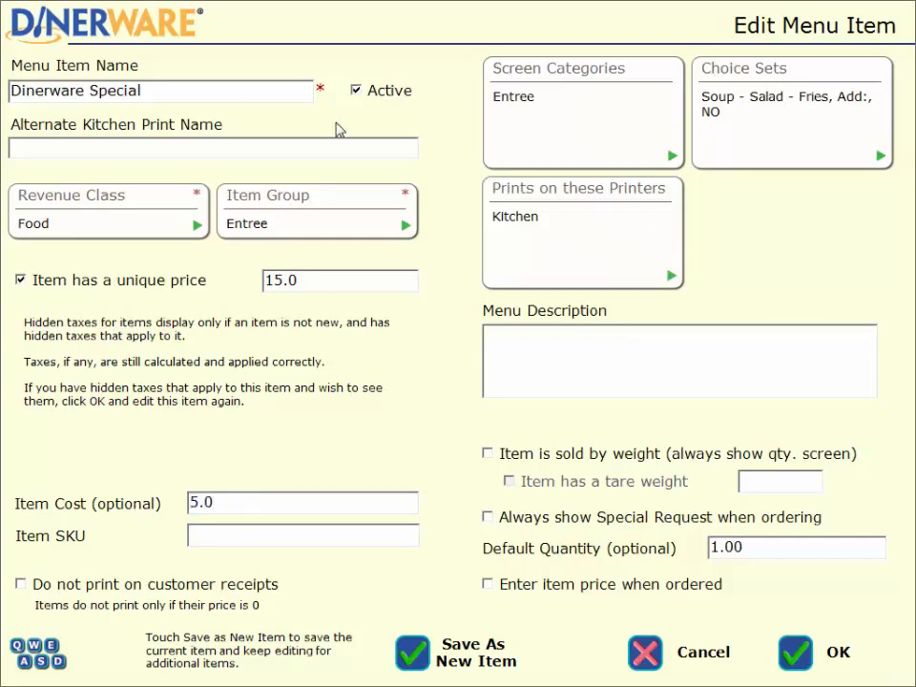
click(798, 652)
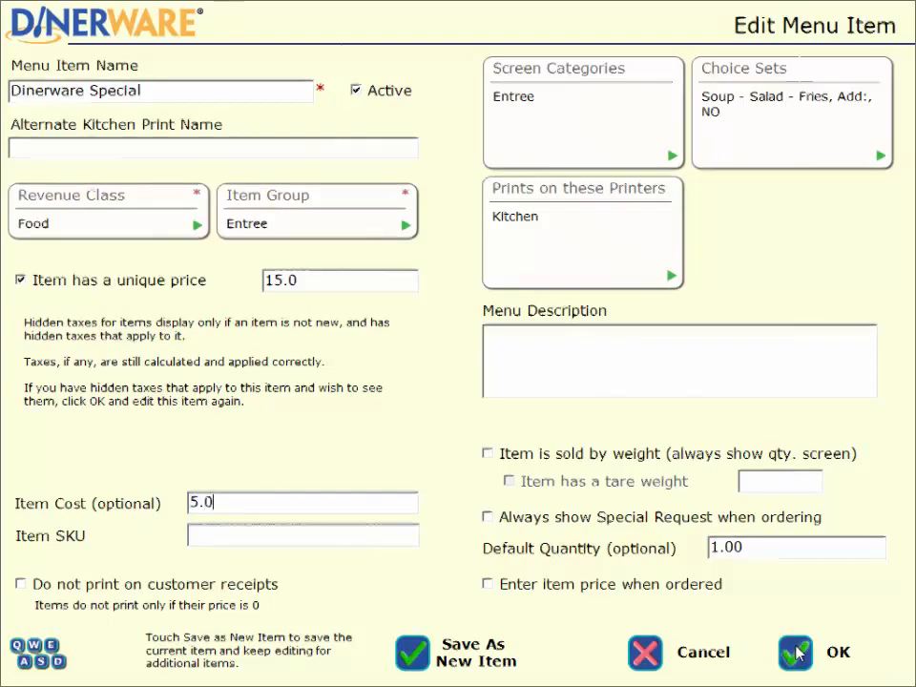
Step: Return to the tickets, order a Dinerware Special from Entree with Soup, and pay the ticket with $20.00 cash
click(239, 33)
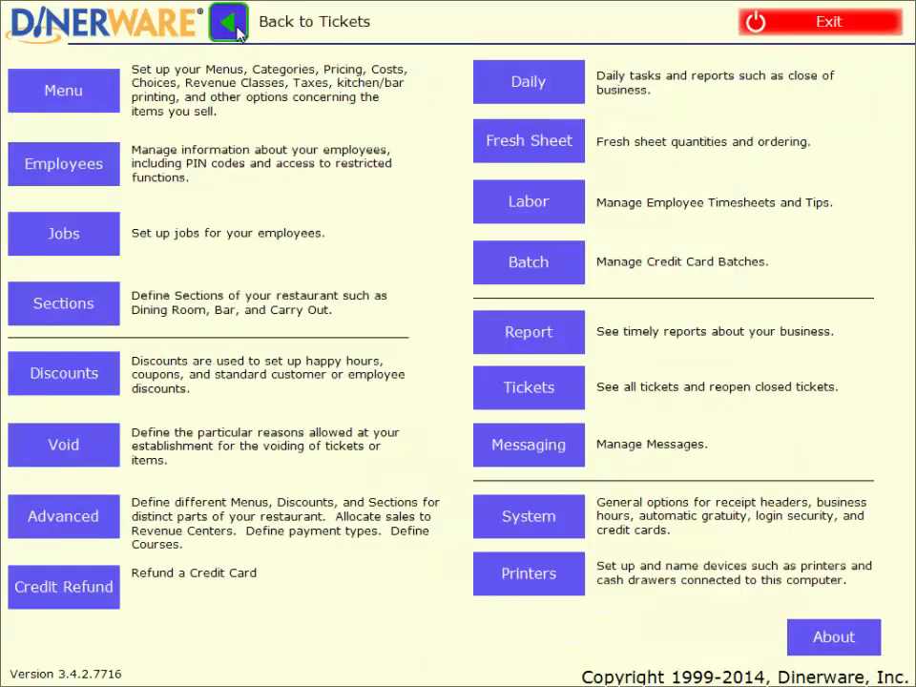
click(174, 19)
click(468, 235)
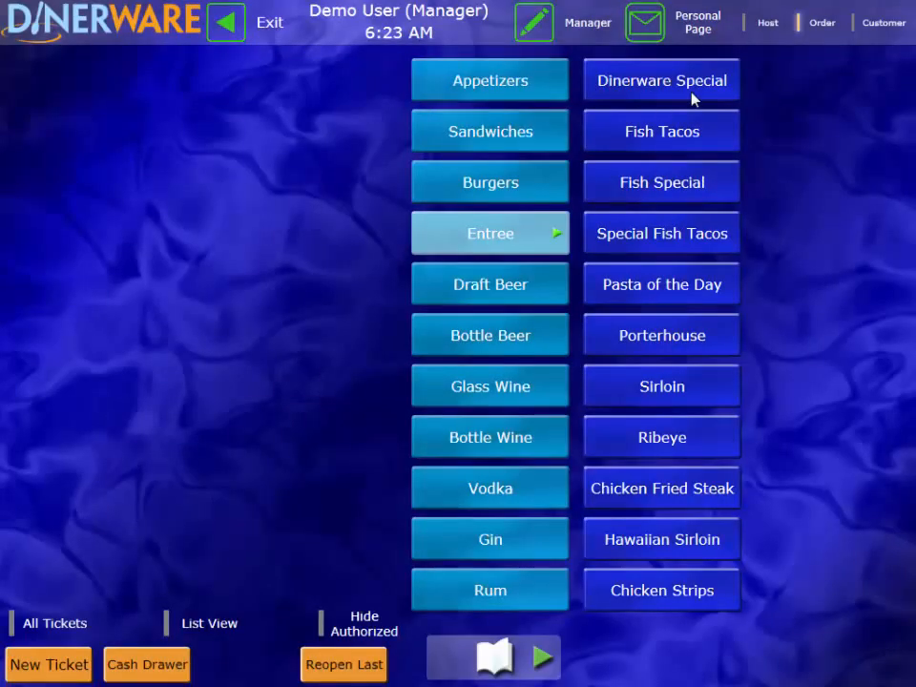
click(694, 100)
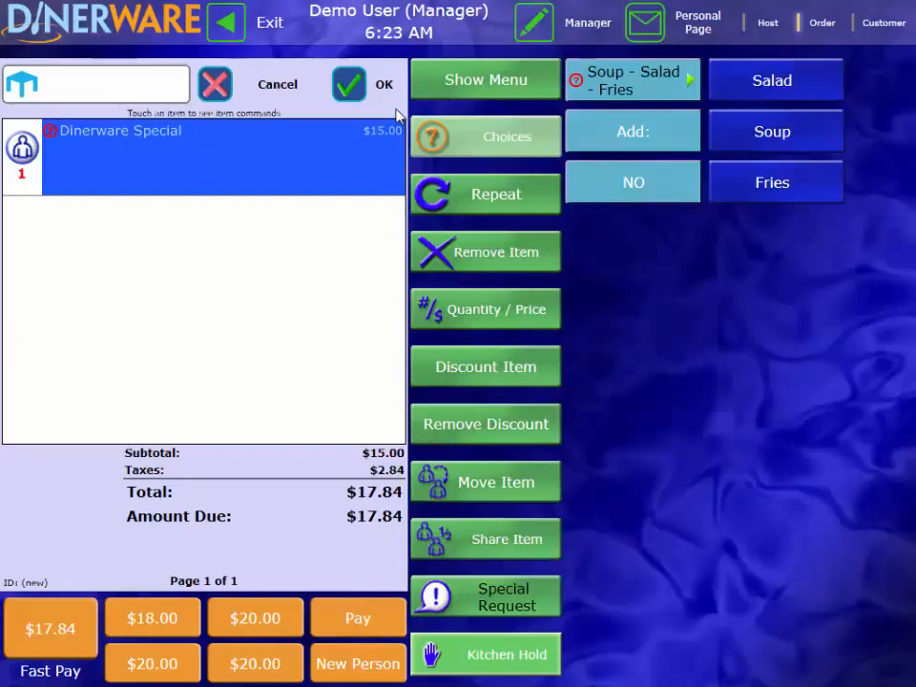
click(818, 135)
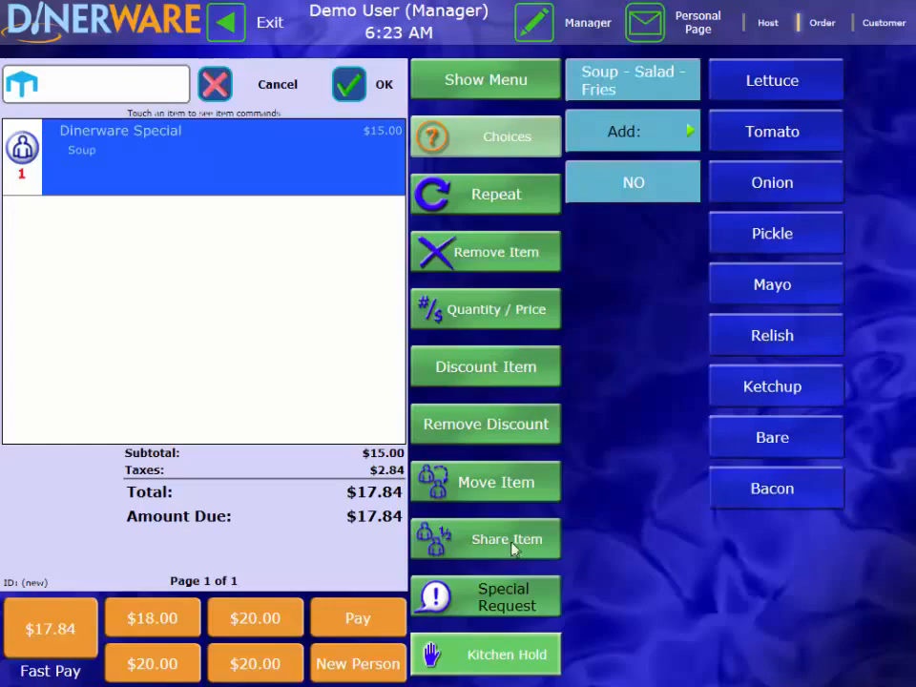
click(280, 627)
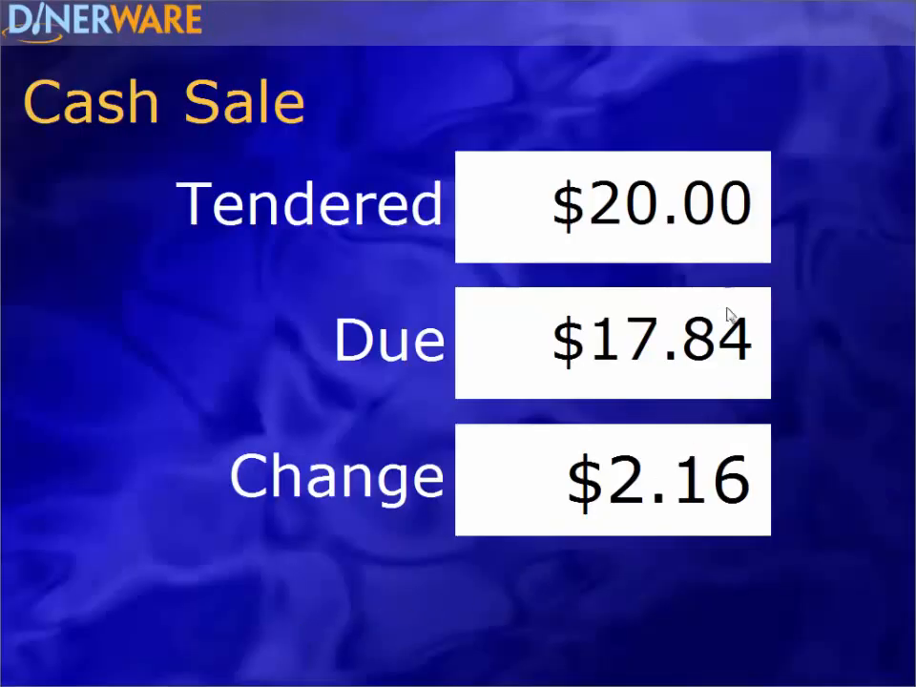
click(505, 327)
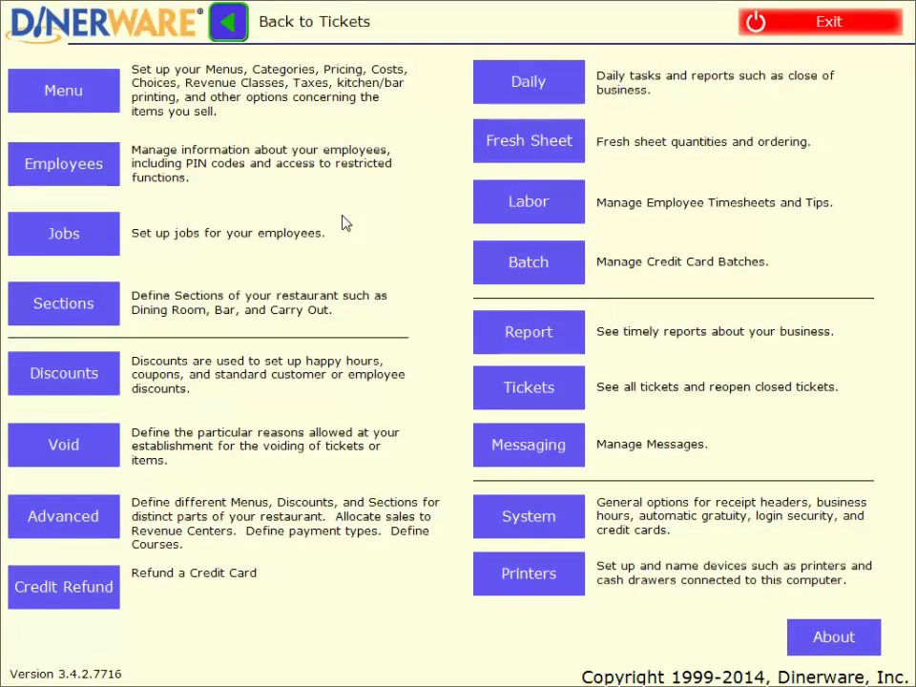
Step: Create a new discount named Dinerware HH that applies to items only, not to tickets
click(86, 381)
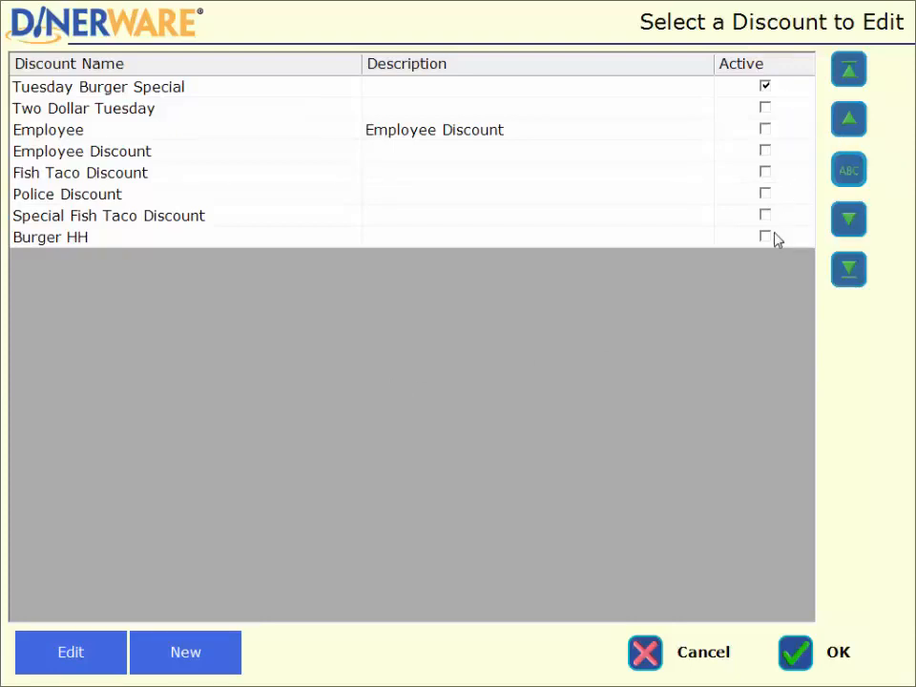
click(215, 653)
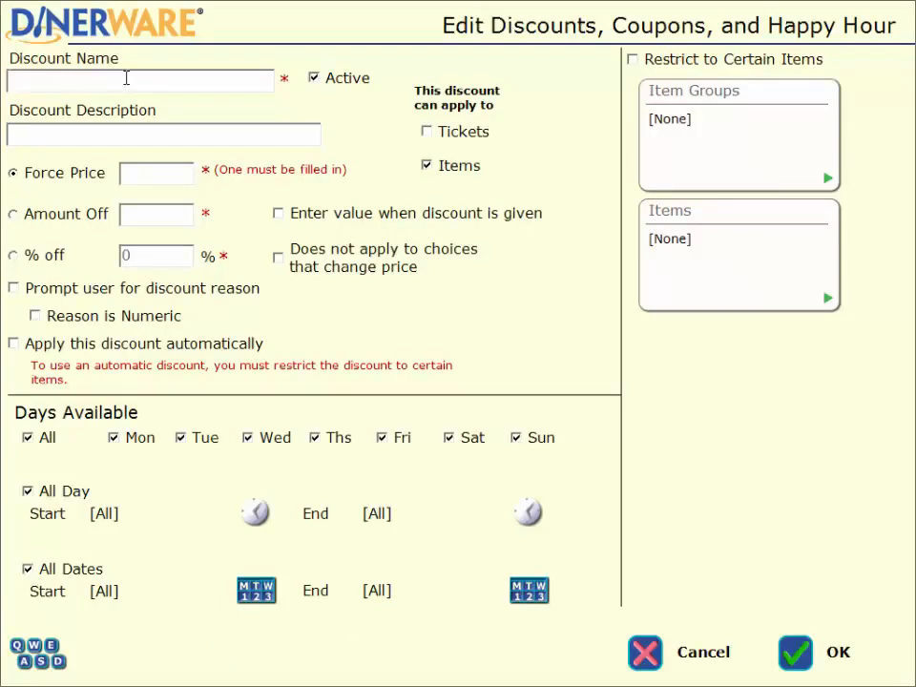
text(Dinerware HH)
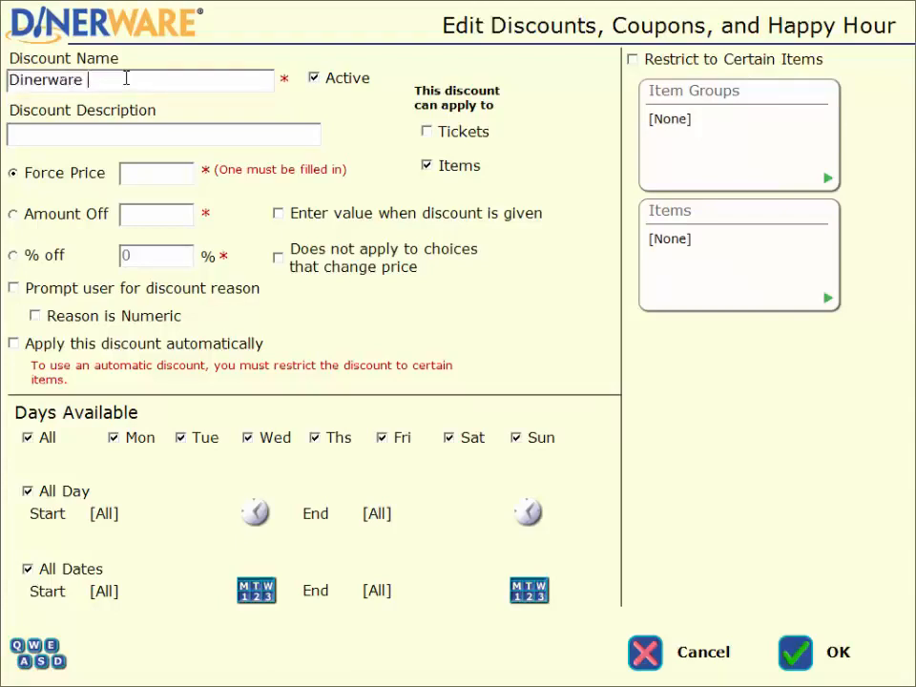
click(425, 133)
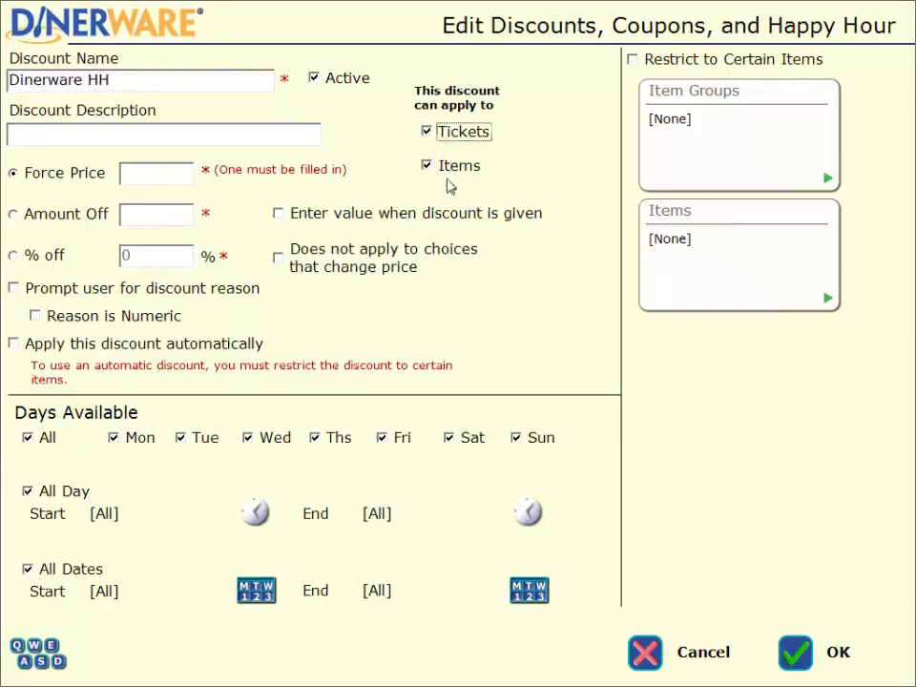
click(427, 131)
click(46, 172)
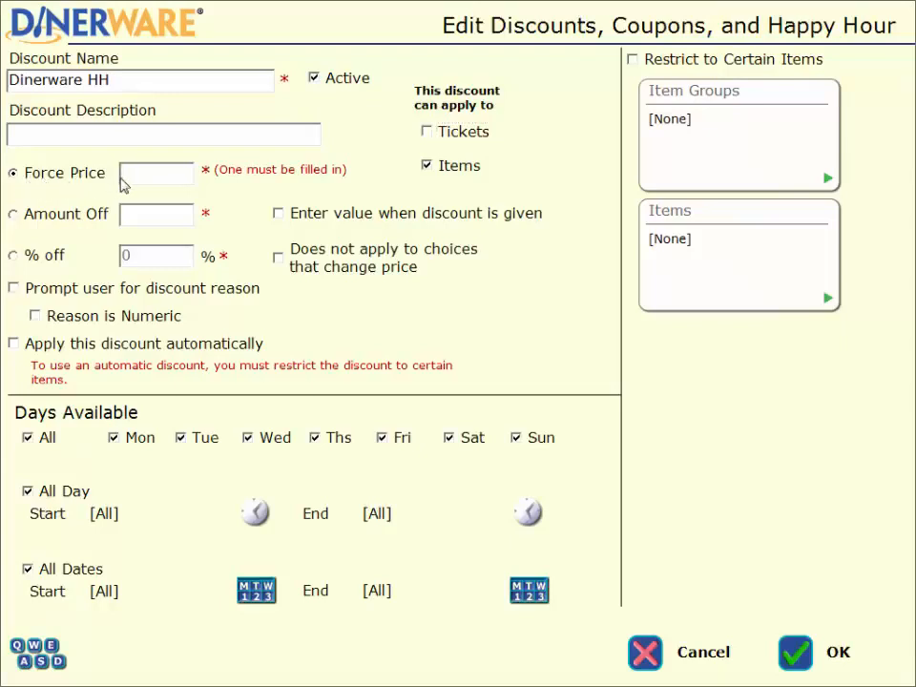
text(5.0)
key(BackSpace)
key(BackSpace)
key(BackSpace)
Step: Make the Dinerware HH discount an Amount Off discount of 2.0
click(14, 216)
click(164, 215)
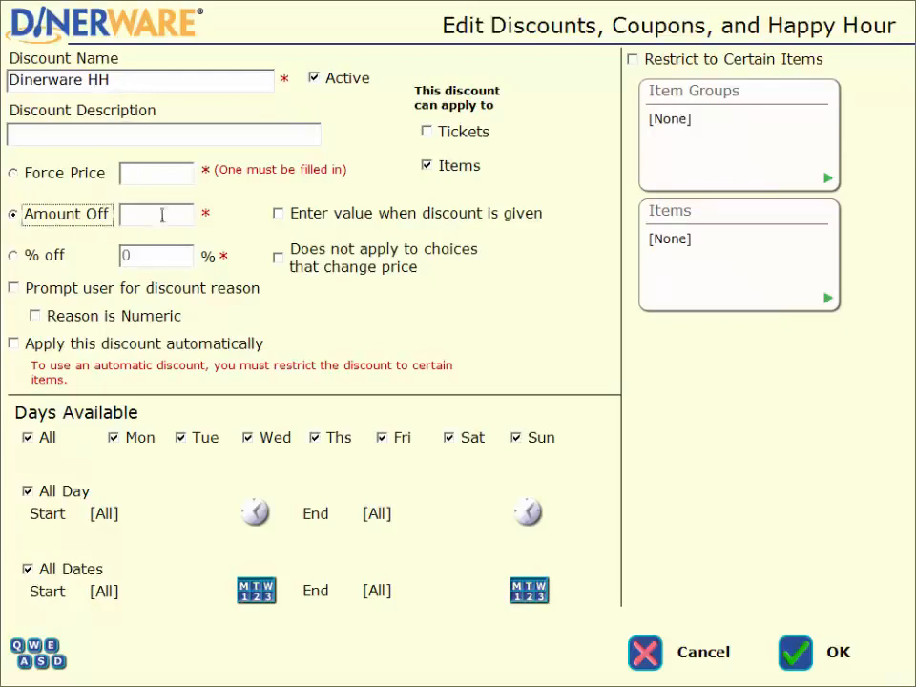
text(2.0)
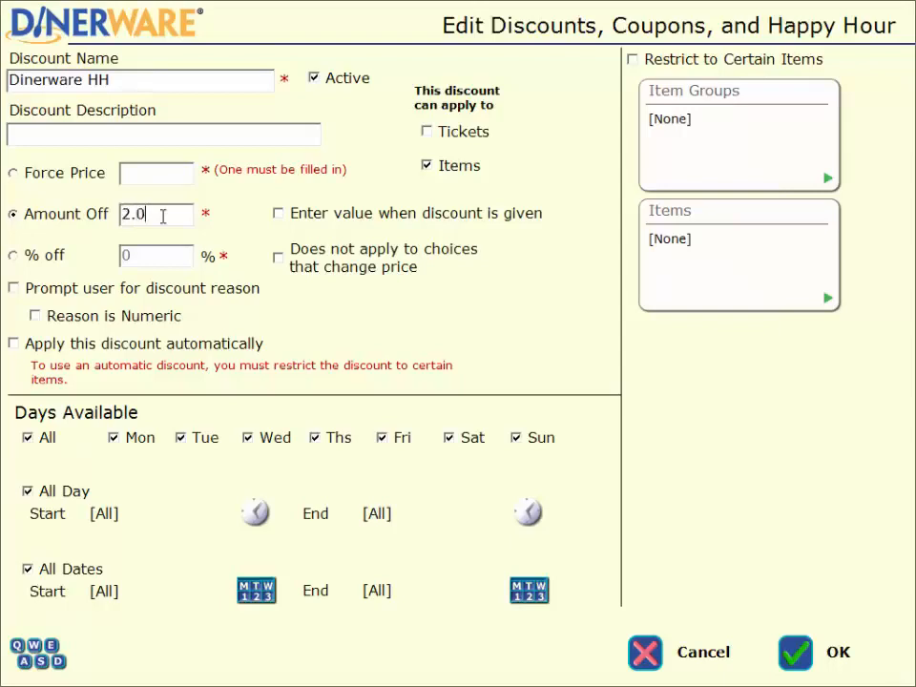
click(14, 256)
click(145, 258)
double_click(122, 256)
click(14, 215)
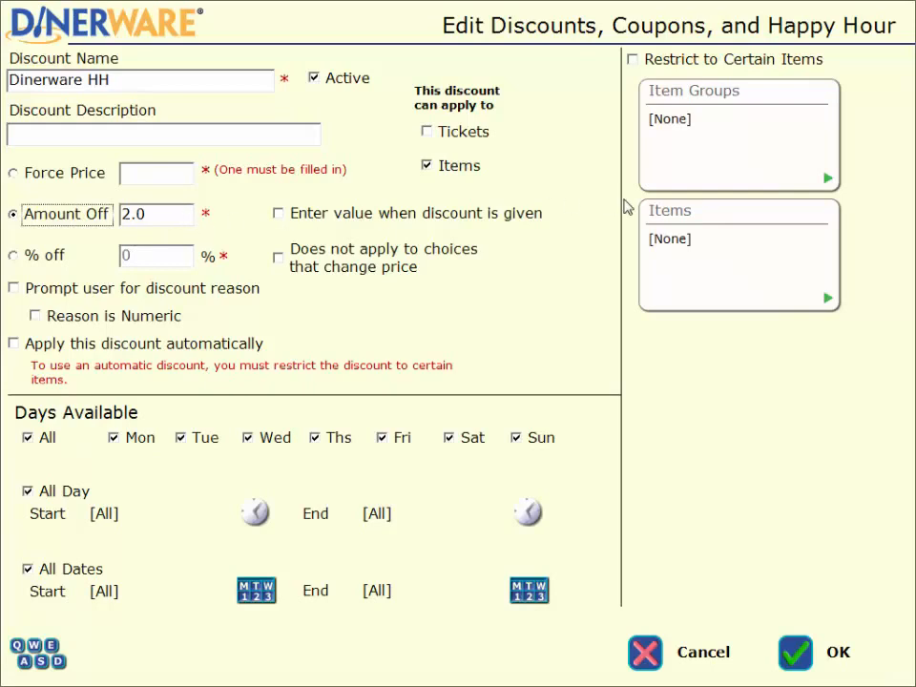
click(755, 141)
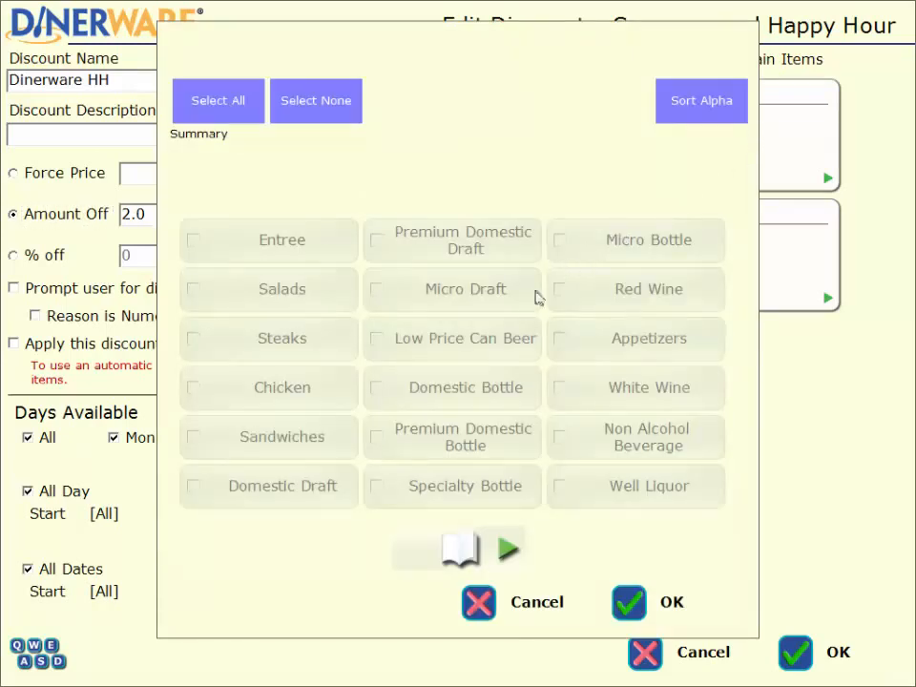
click(593, 334)
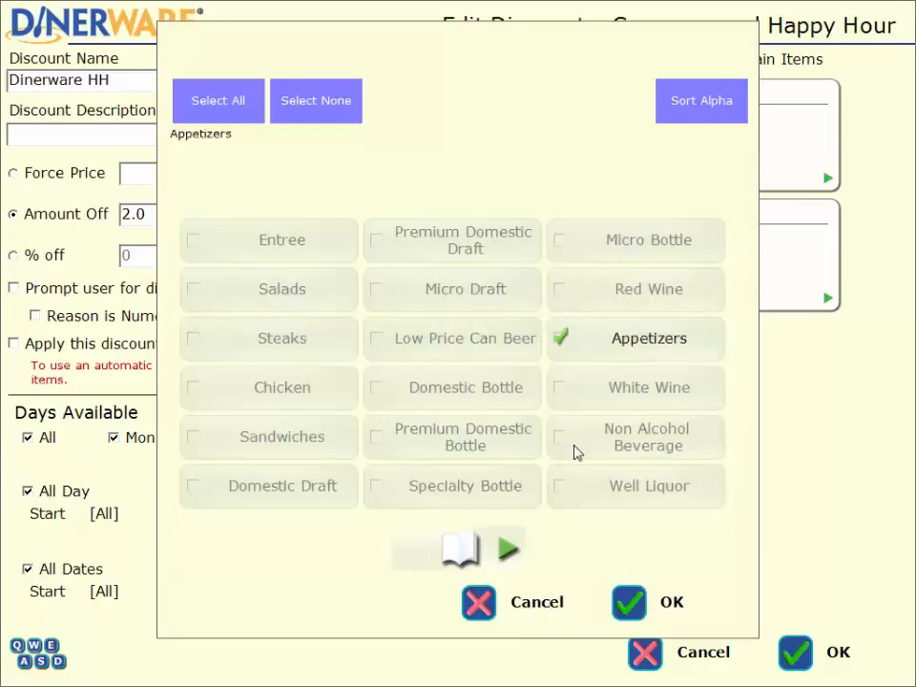
click(601, 357)
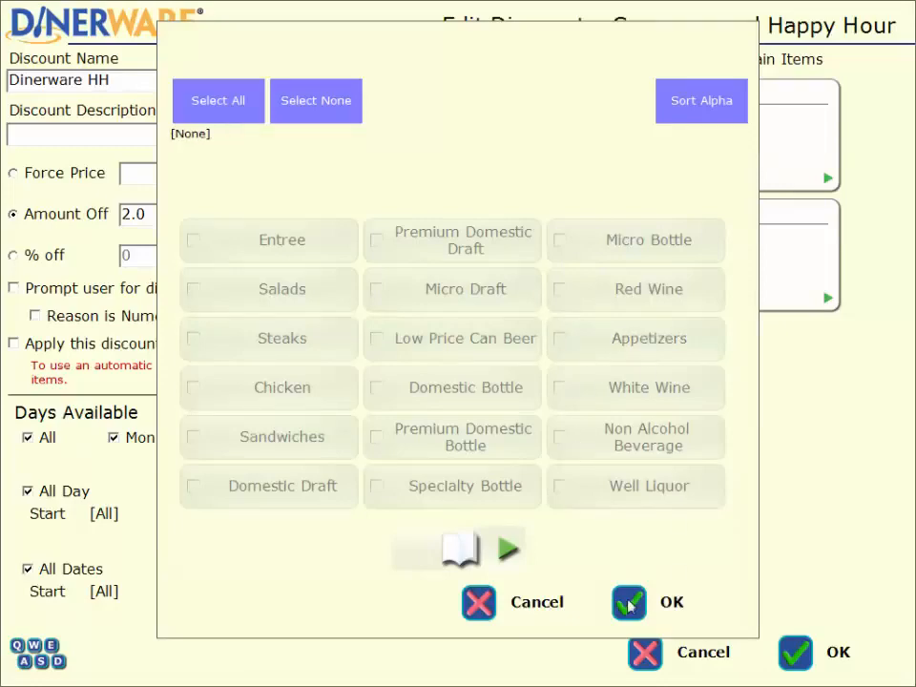
click(506, 605)
Step: Restrict the Dinerware HH discount to the single item Dinerware Special
click(748, 283)
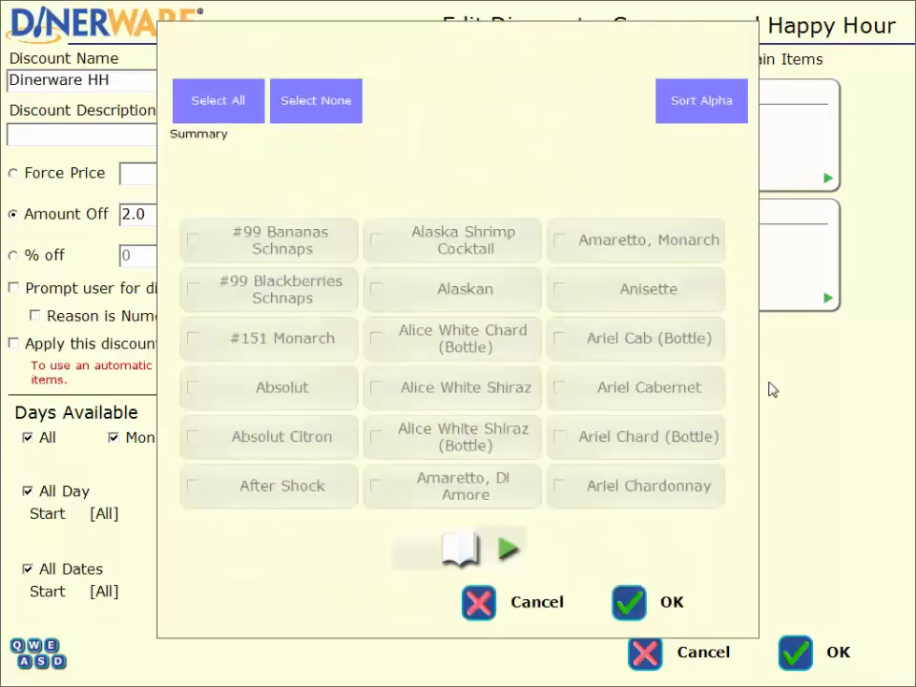
click(511, 551)
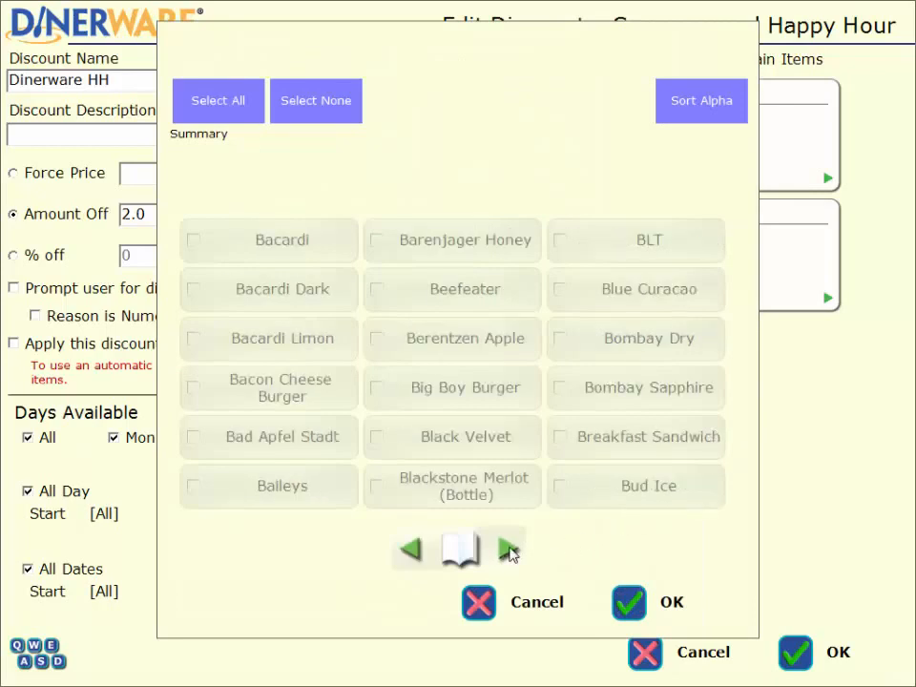
click(511, 552)
click(510, 552)
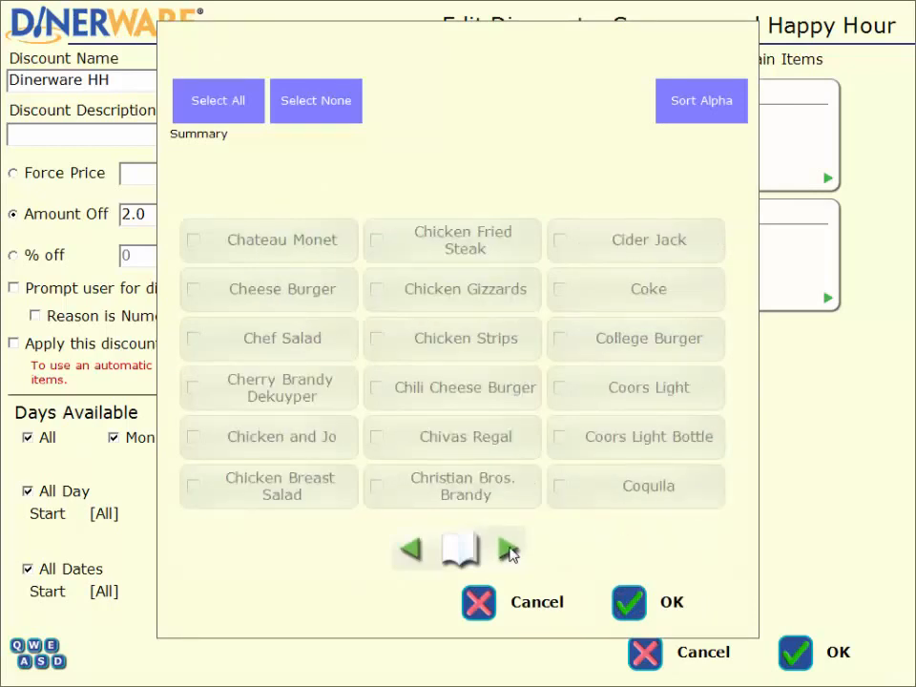
click(511, 551)
click(705, 340)
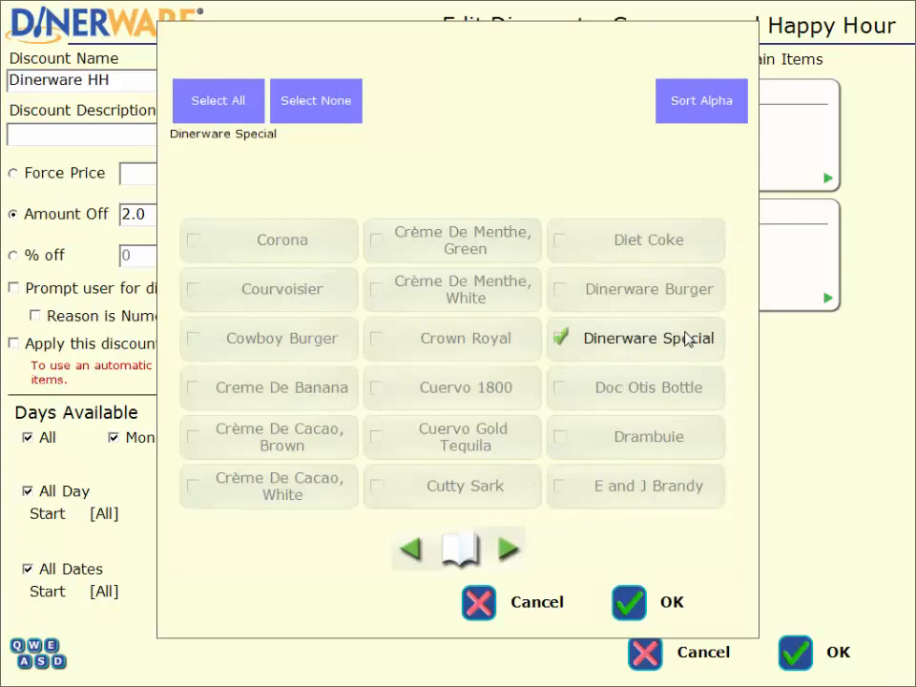
click(642, 599)
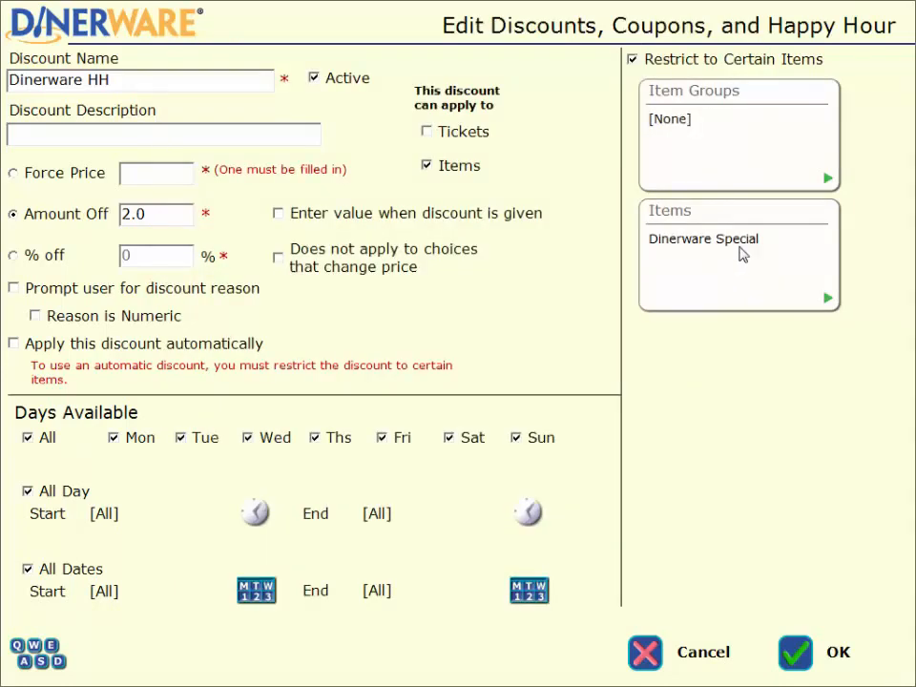
Step: Have the discount apply automatically and exclude Saturday and Sunday from its available days
click(19, 349)
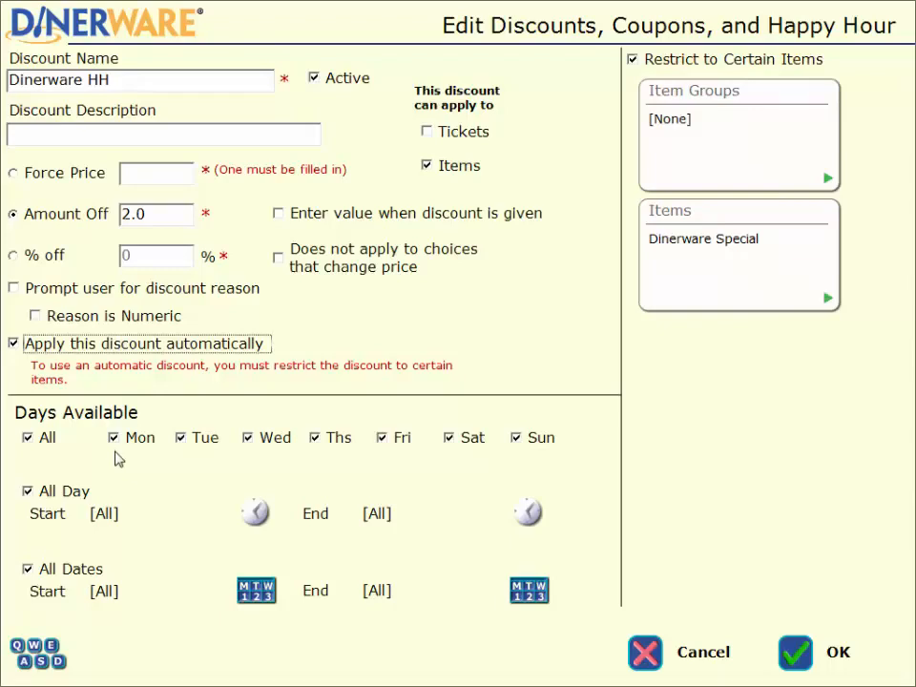
click(449, 443)
click(515, 441)
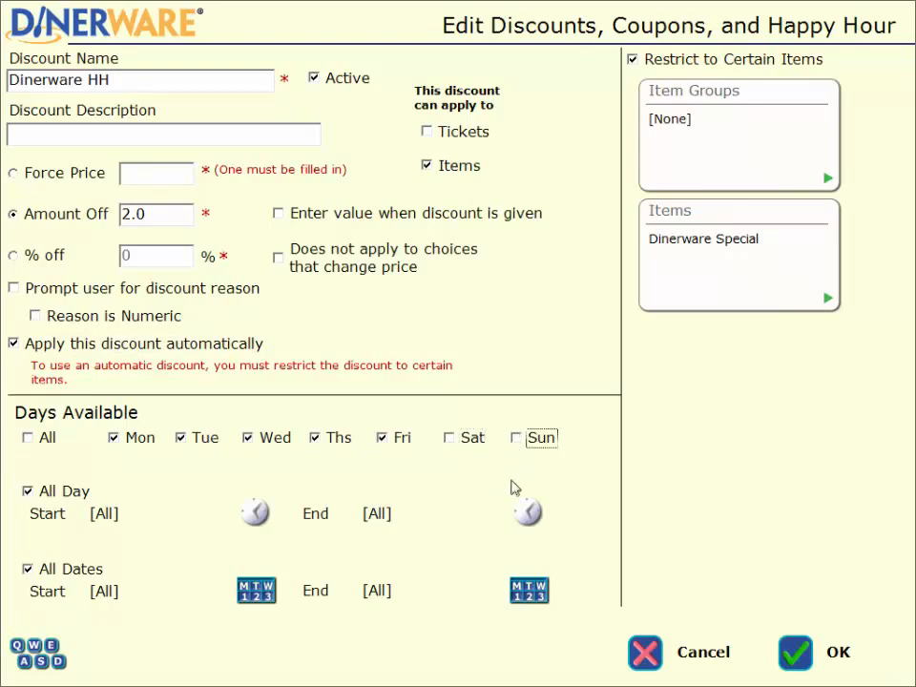
Step: Set the discount's daily start time to 6:00 AM
click(255, 515)
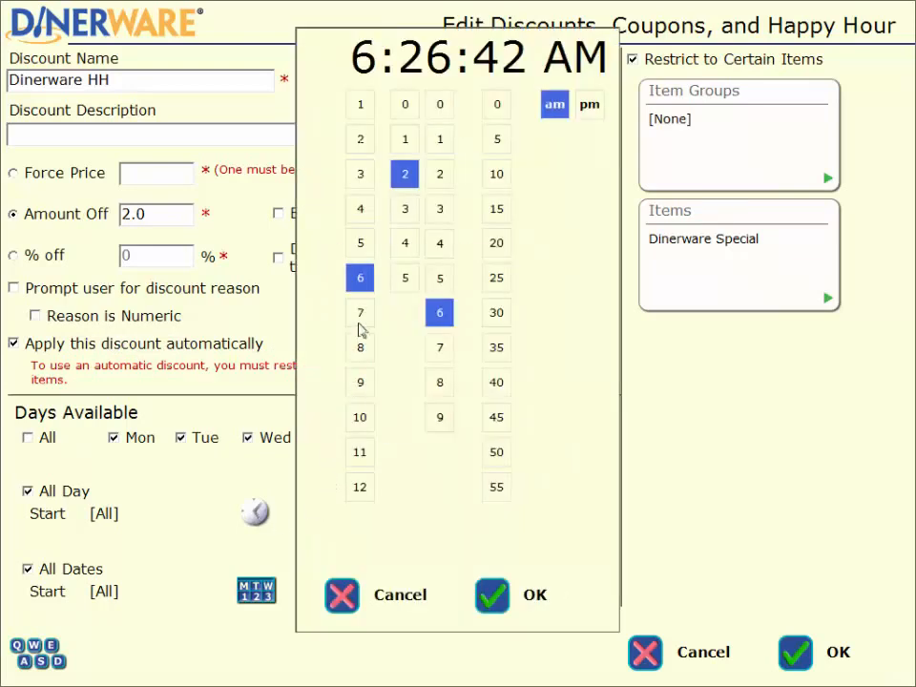
click(405, 105)
click(440, 107)
click(487, 108)
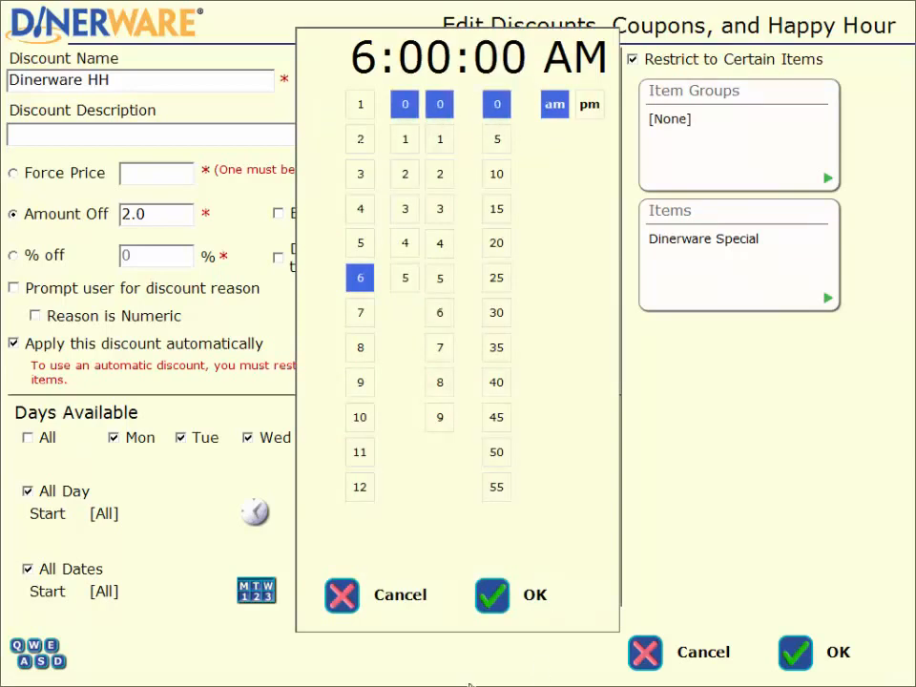
click(492, 594)
Step: Set the Dinerware HH discount's daily end time to 2:00 PM and save the discount
click(532, 512)
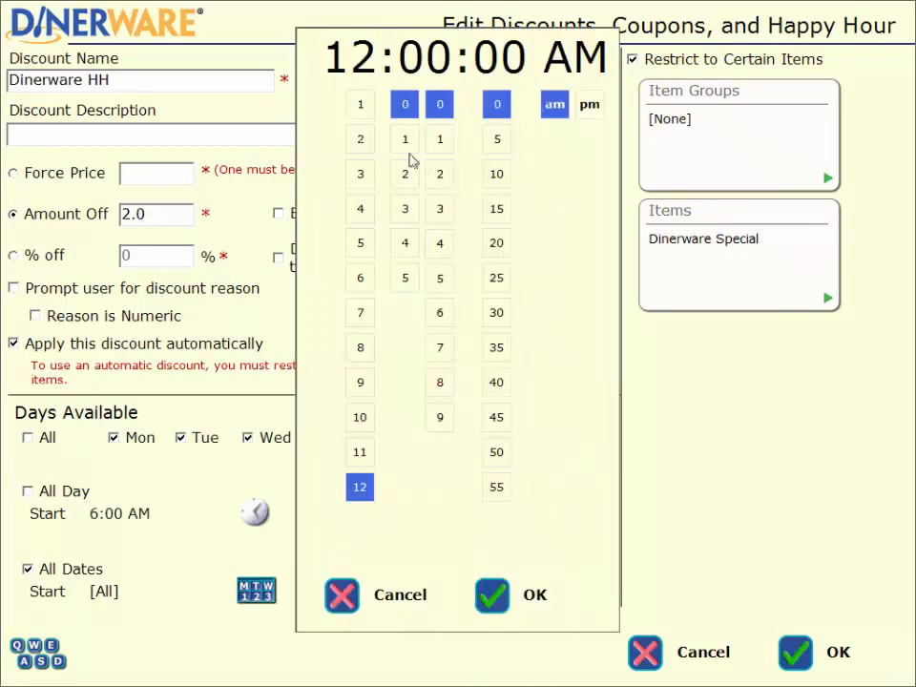
click(361, 141)
click(590, 107)
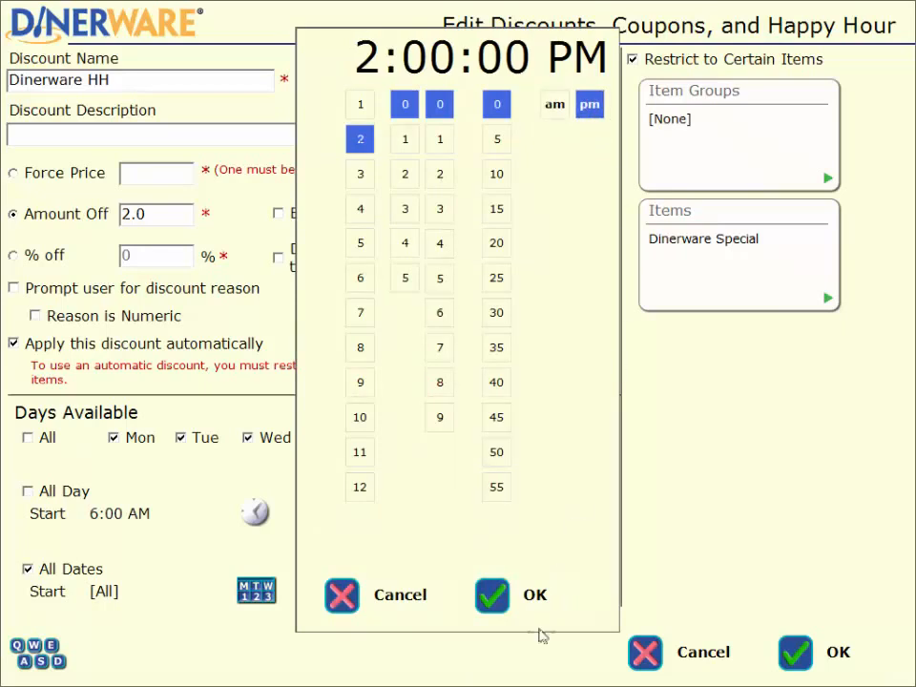
click(491, 596)
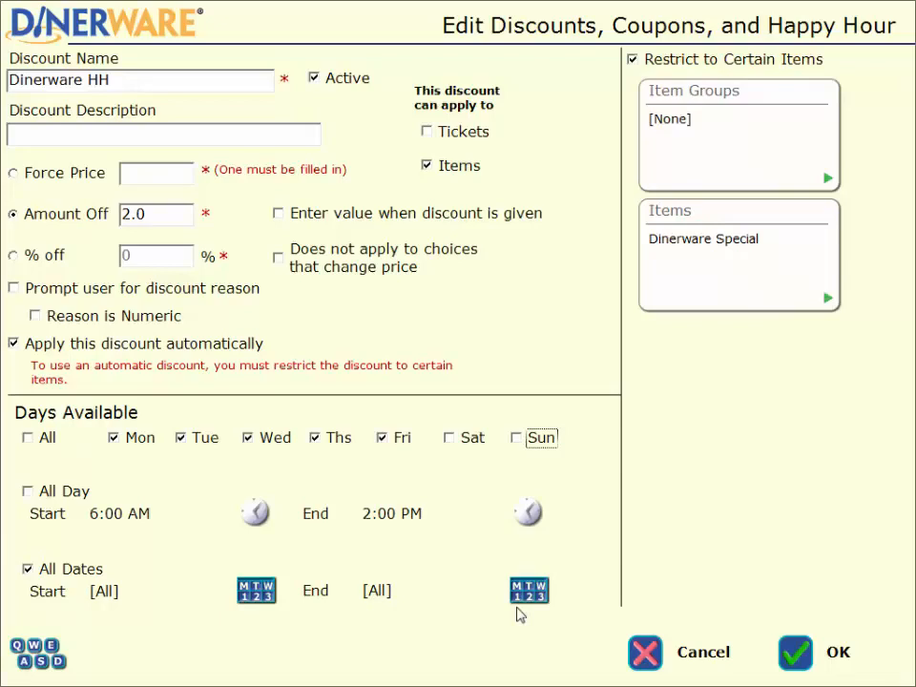
click(808, 665)
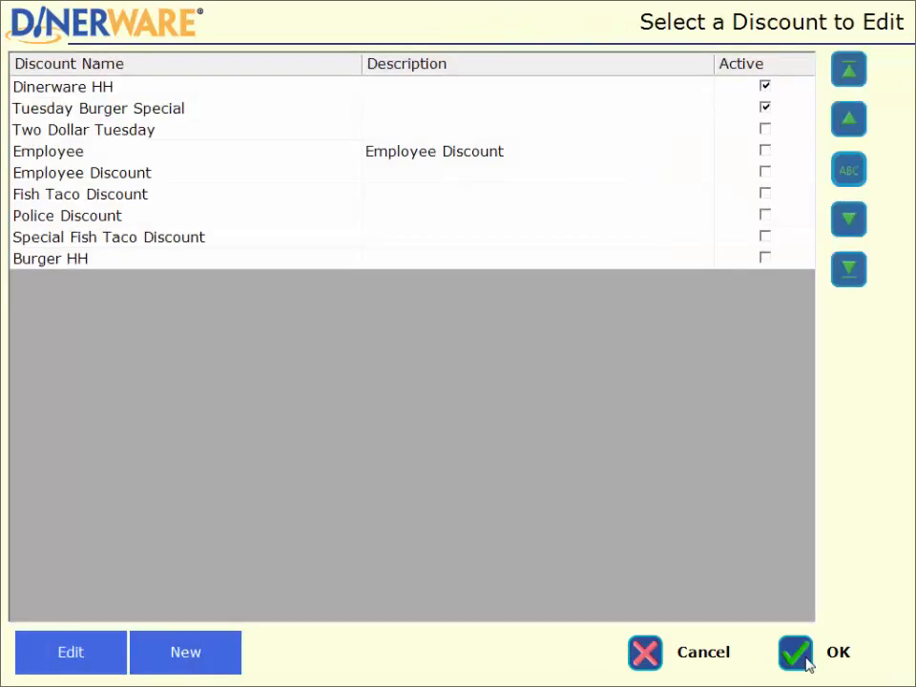
click(809, 665)
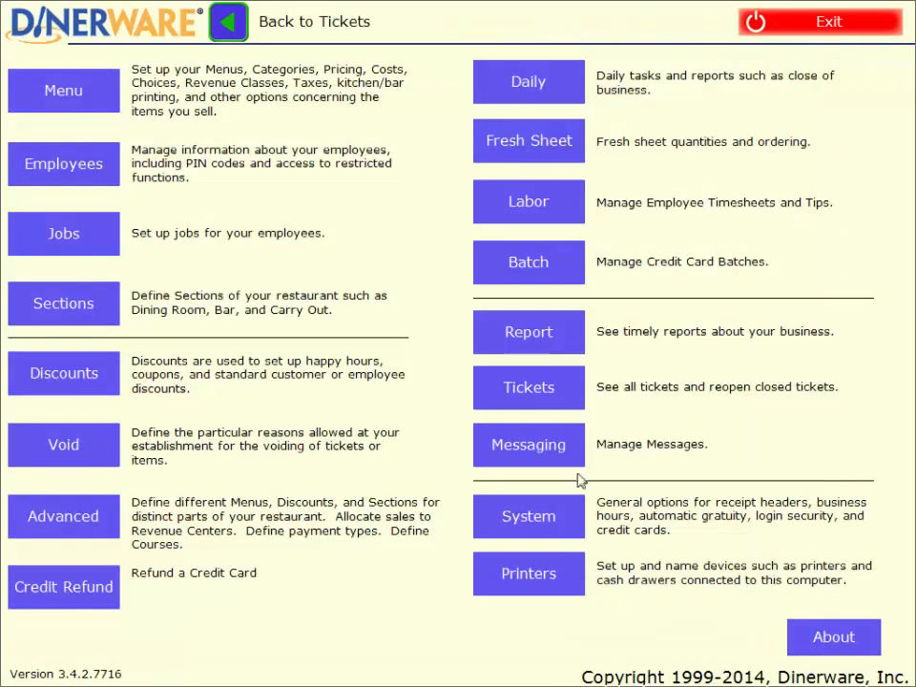
Step: Return to tickets, order a Dinerware Special with salad and ranch dressing, and fast-pay the ticket with $20.00
click(229, 26)
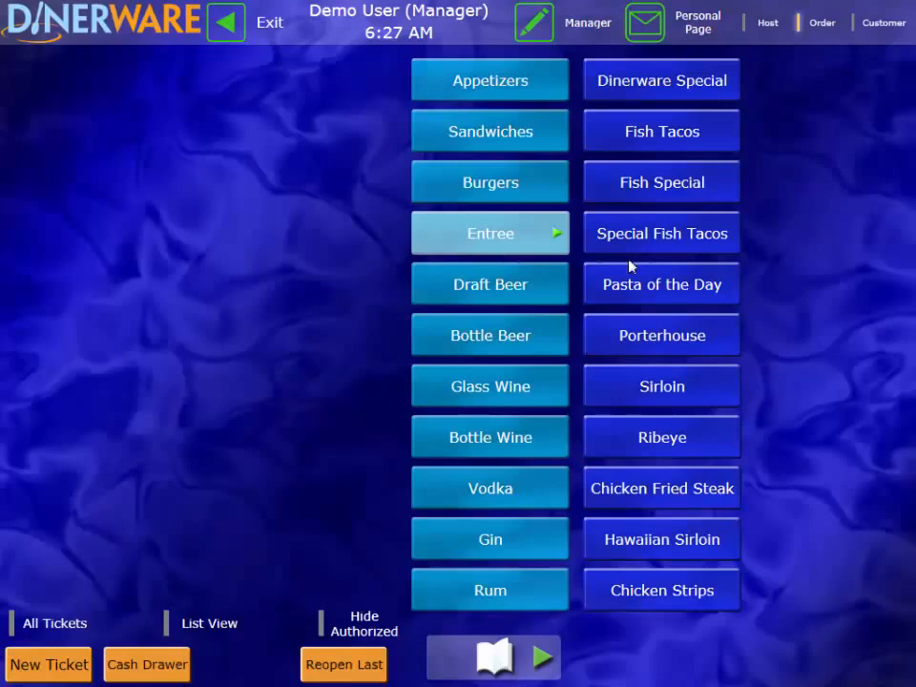
click(663, 84)
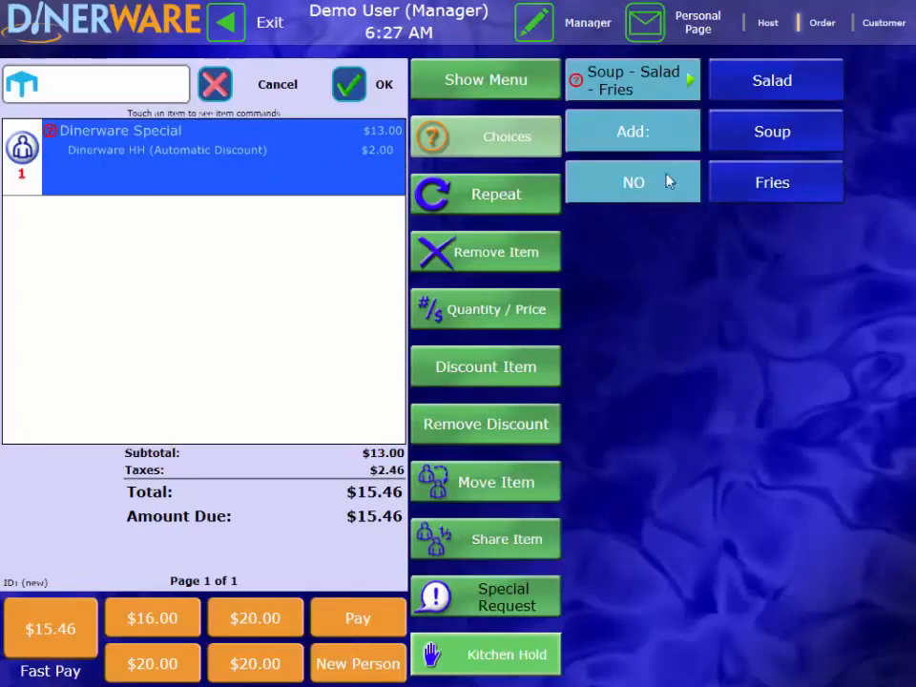
click(745, 96)
click(744, 97)
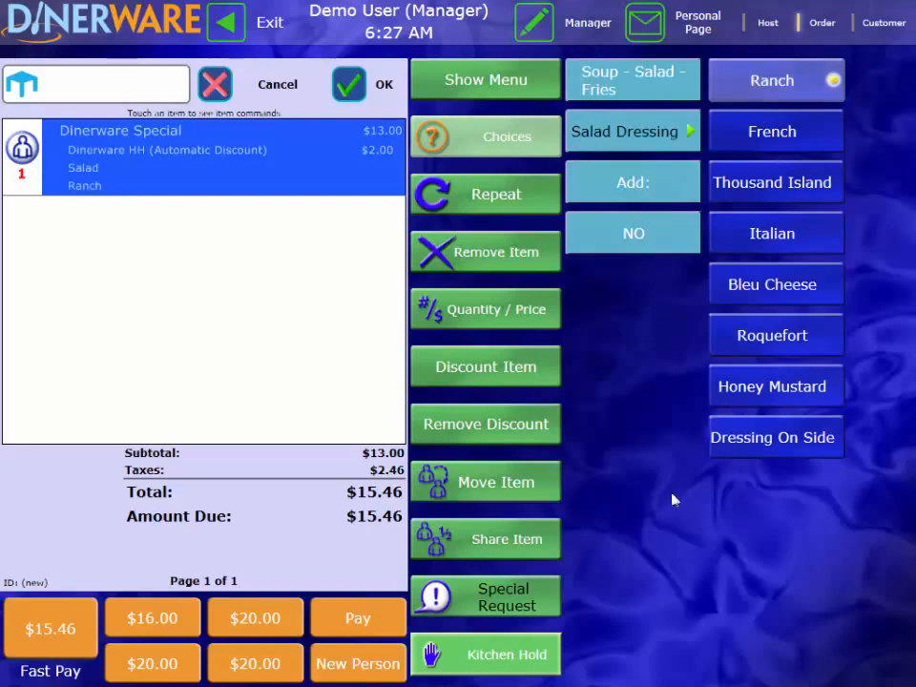
click(255, 619)
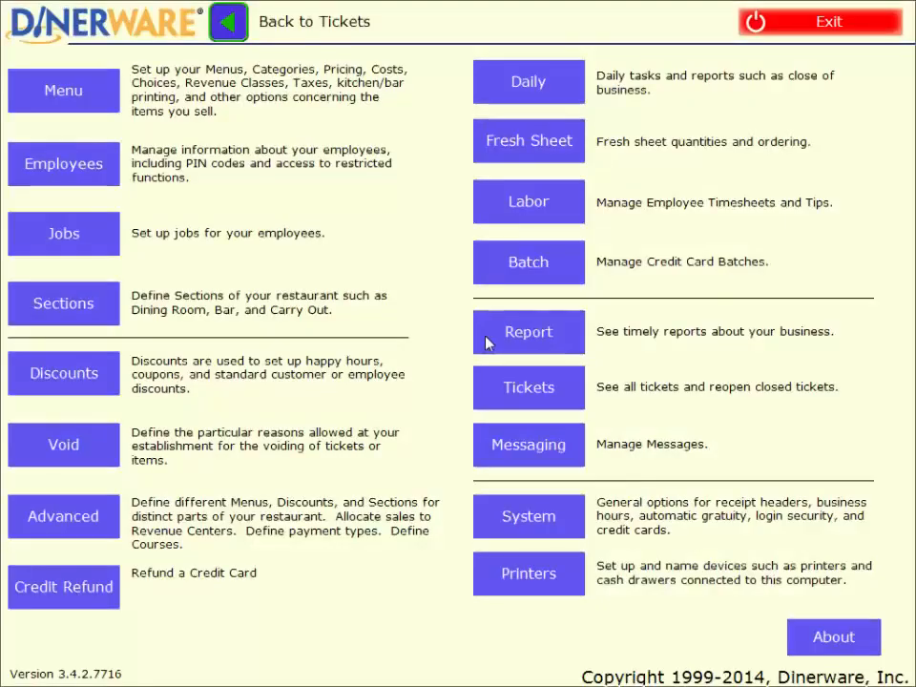
Step: Select the Payroll Report from the manager's Labor report category
click(487, 336)
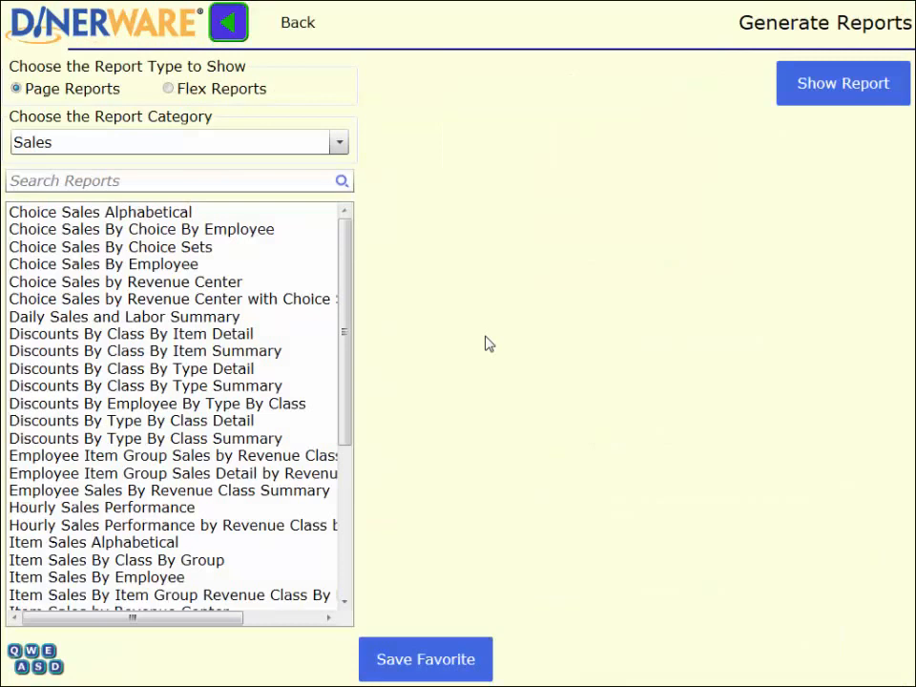
click(335, 146)
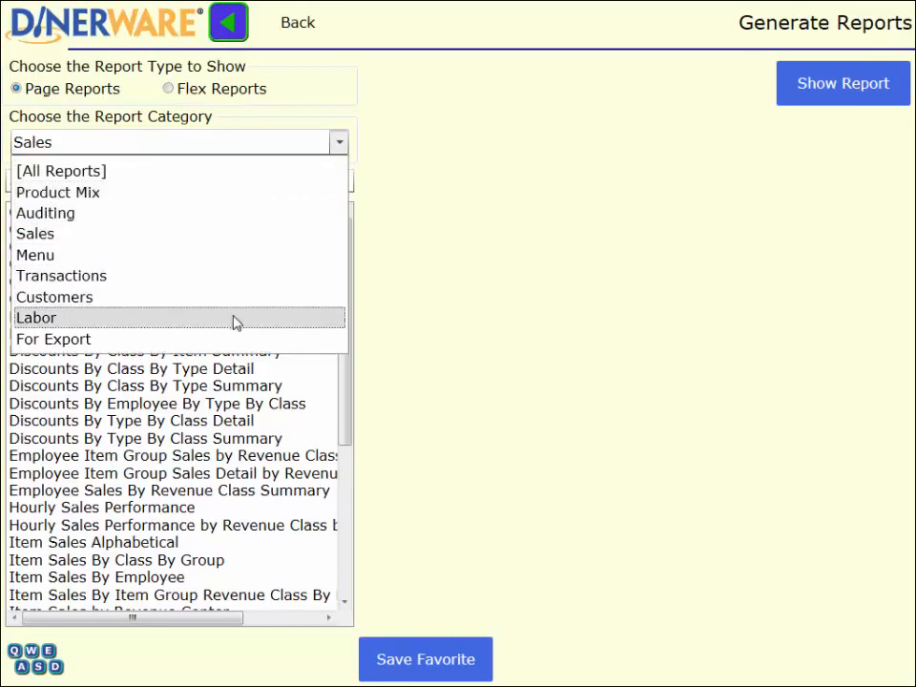
click(236, 321)
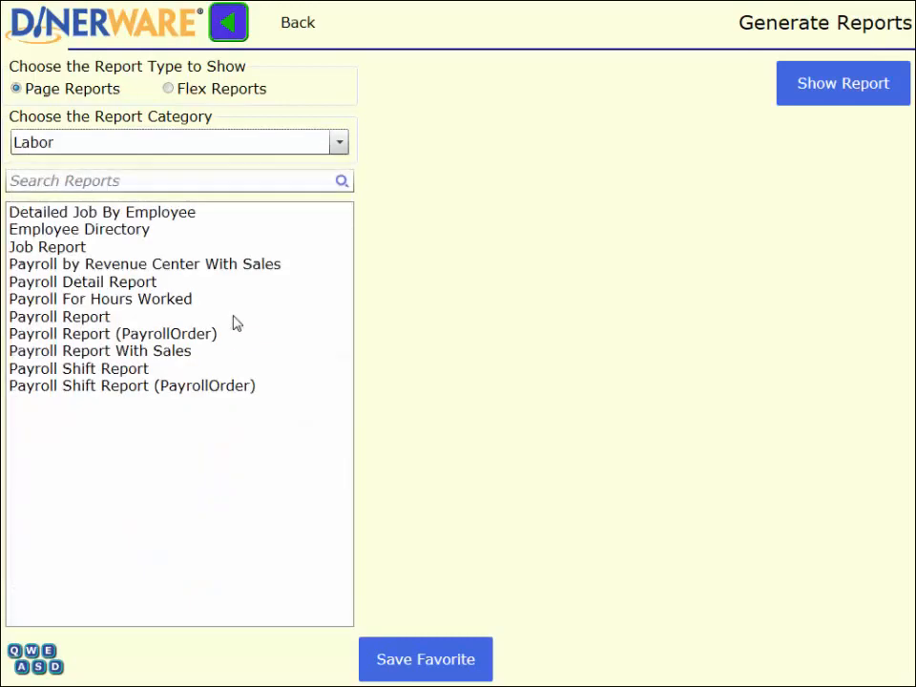
click(100, 321)
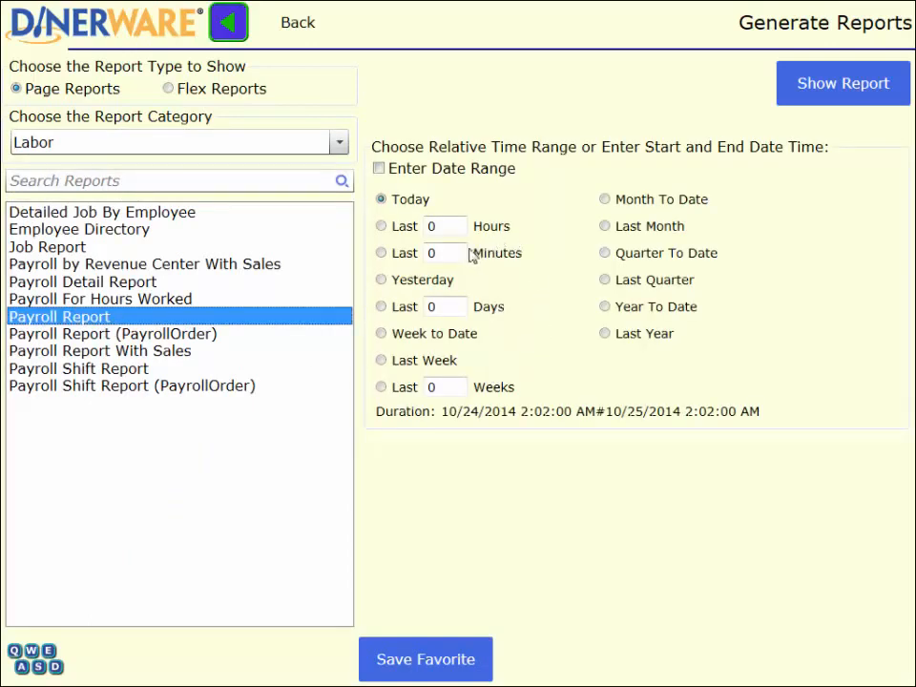
Step: Generate the Payroll Report for Month To Date and examine its columns across the full page width
click(438, 227)
click(445, 252)
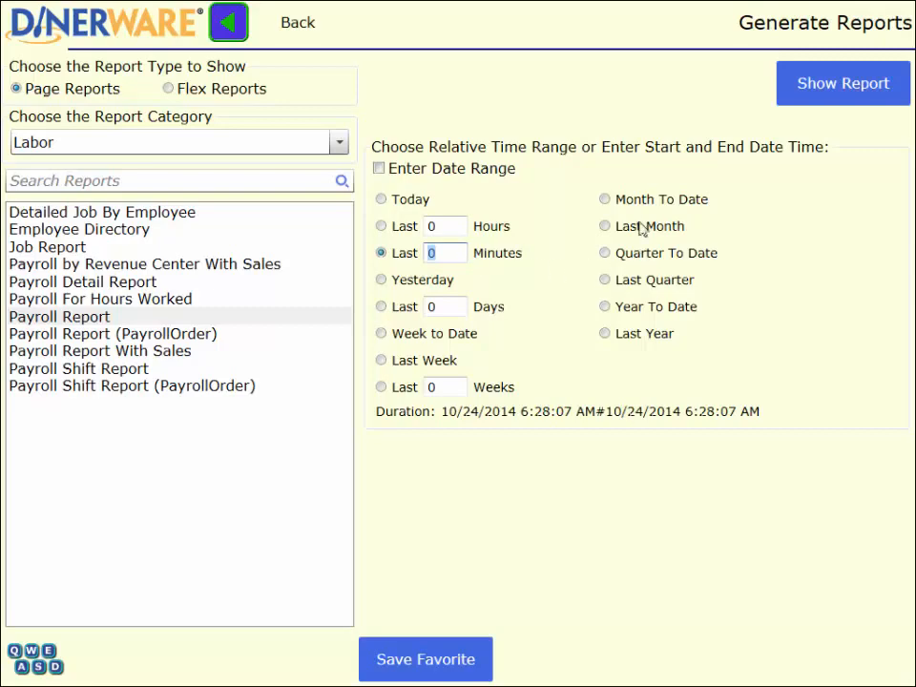
click(605, 201)
click(828, 90)
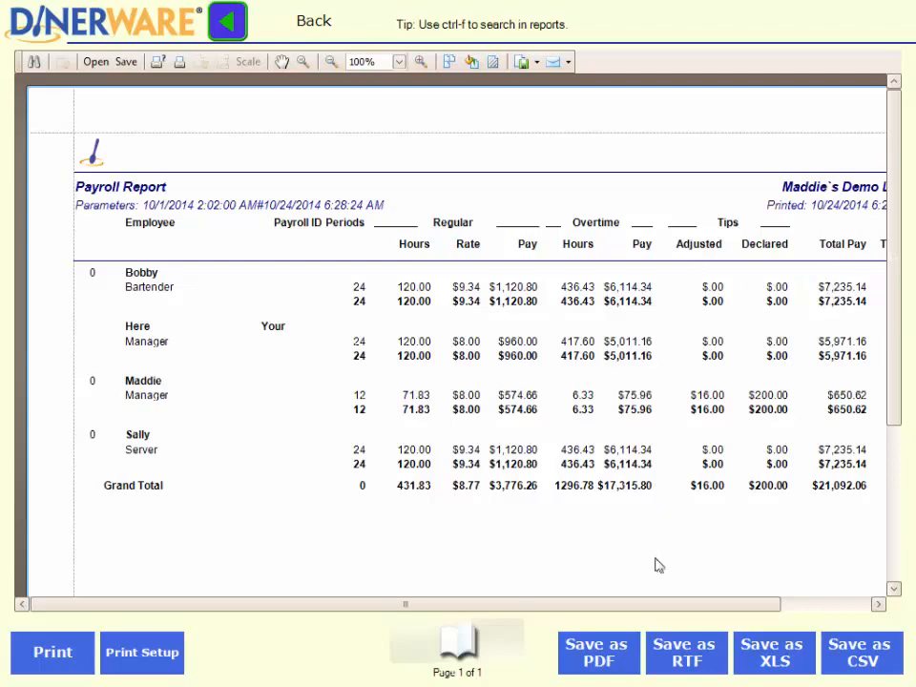
drag(639, 604, 787, 605)
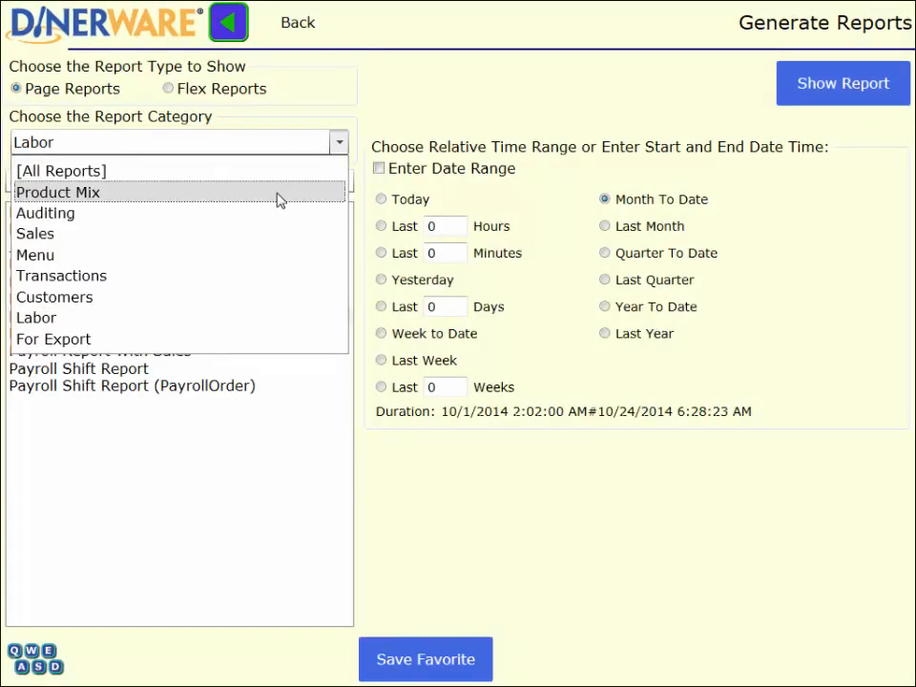
Step: Generate the Product Mix By Group - Item Detail report from the Product Mix category for Month To Date and read through it
click(277, 196)
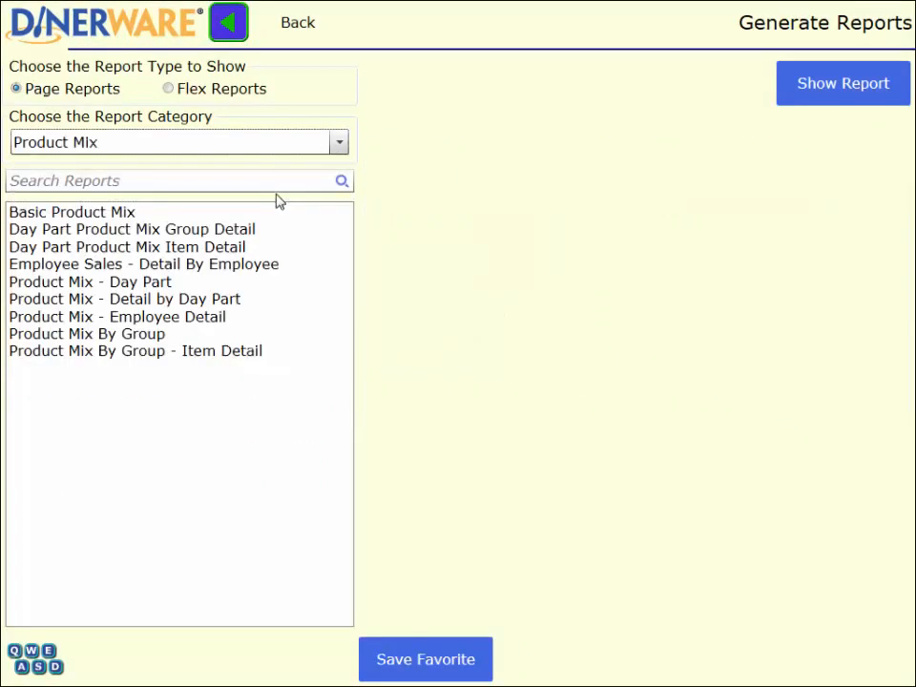
click(226, 353)
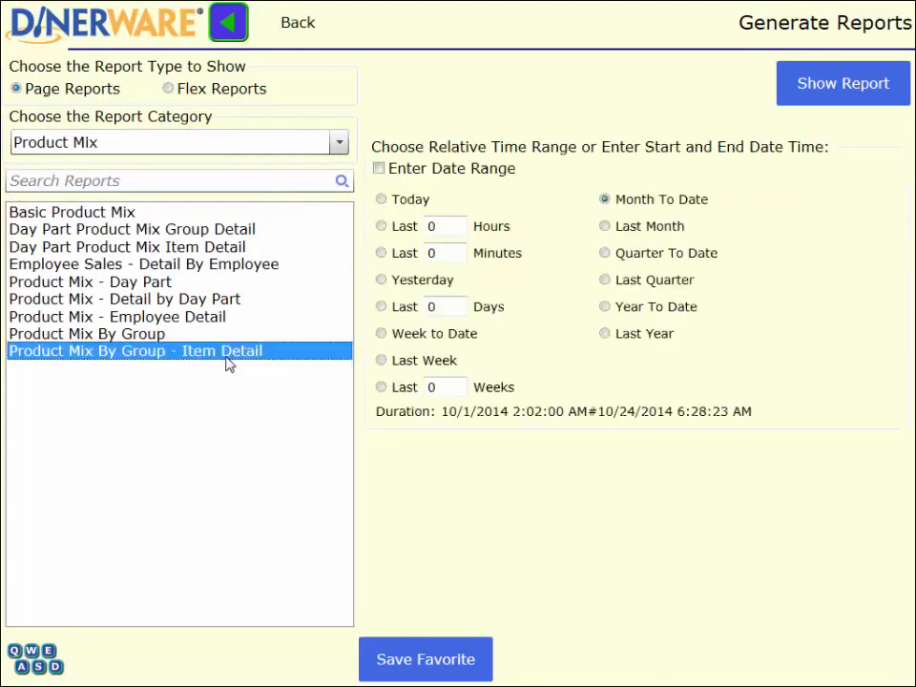
click(805, 101)
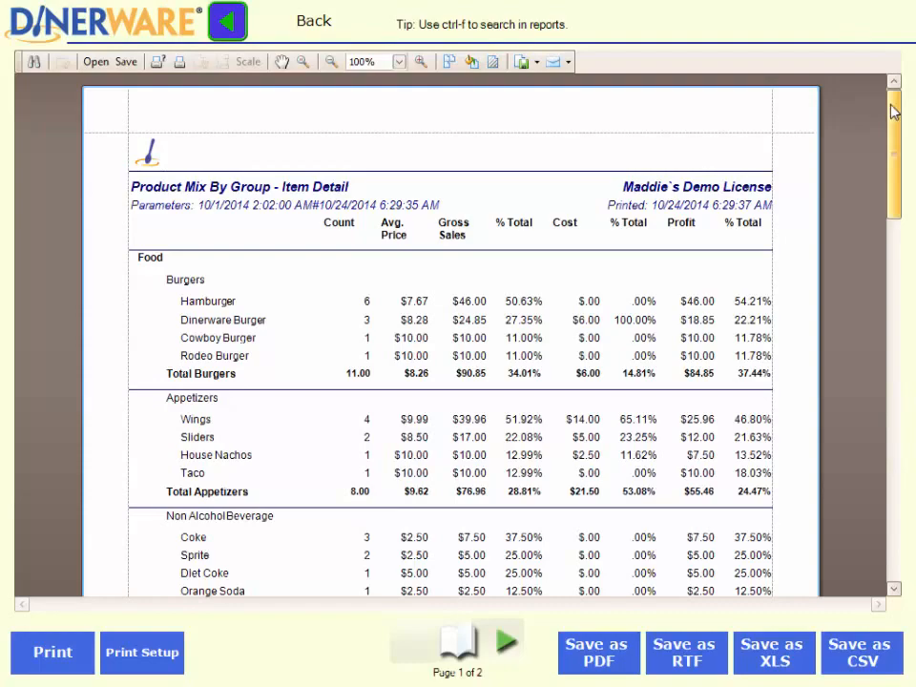
drag(894, 111, 893, 123)
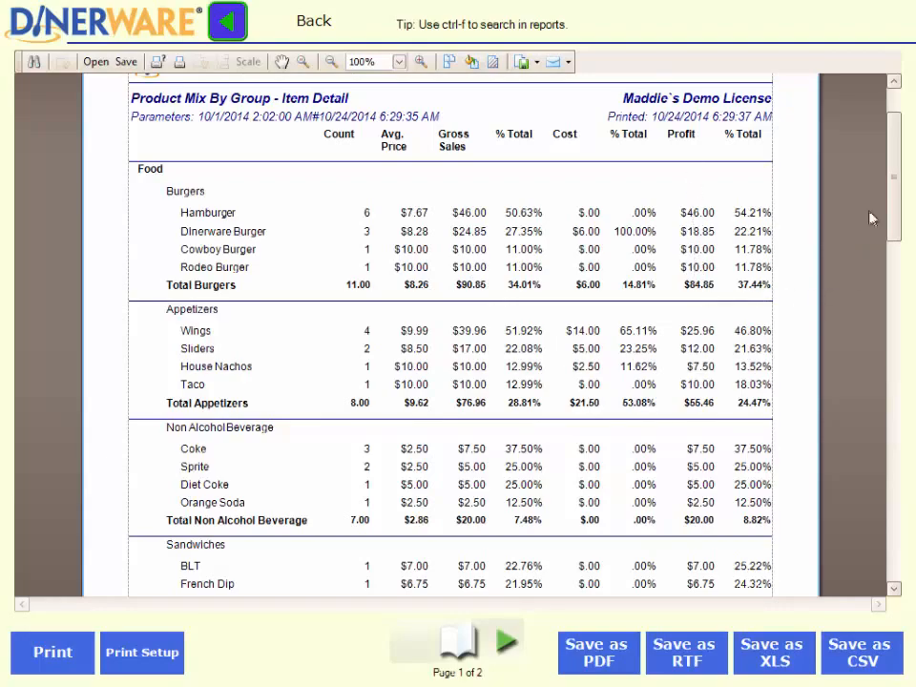
drag(895, 134, 882, 378)
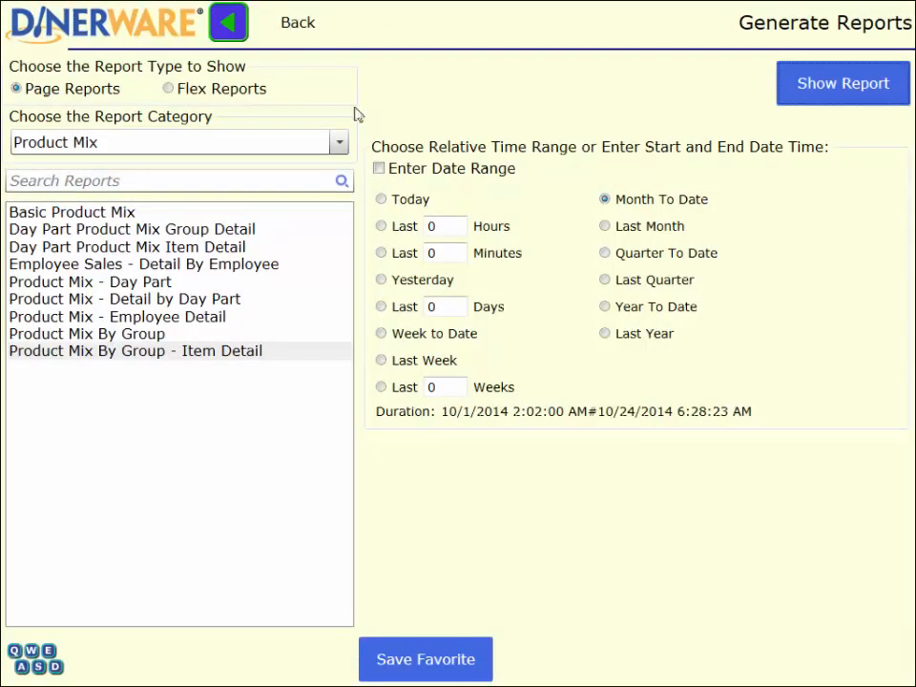
Step: Generate the Sales category's Restaurant Financial Overview for all revenue centers, Month To Date, review it to the end, and leave the reports
click(339, 143)
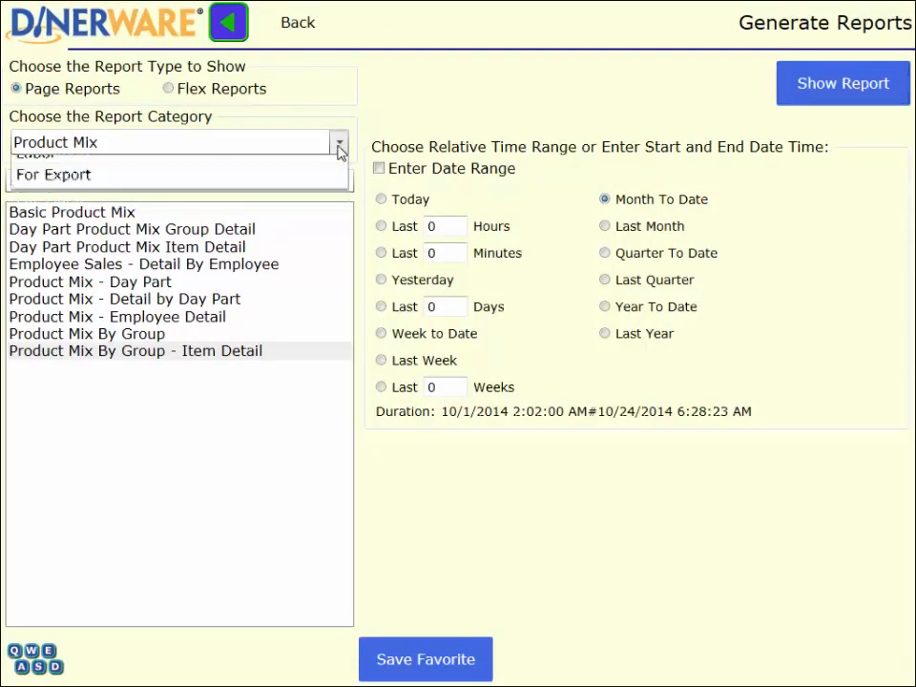
click(283, 234)
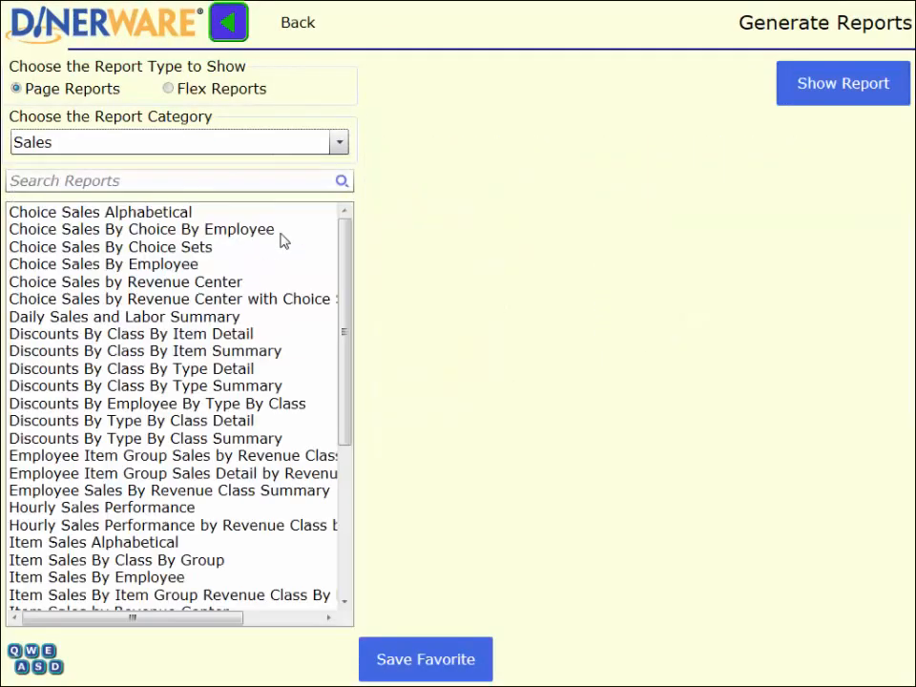
scroll(218, 564, down, 2)
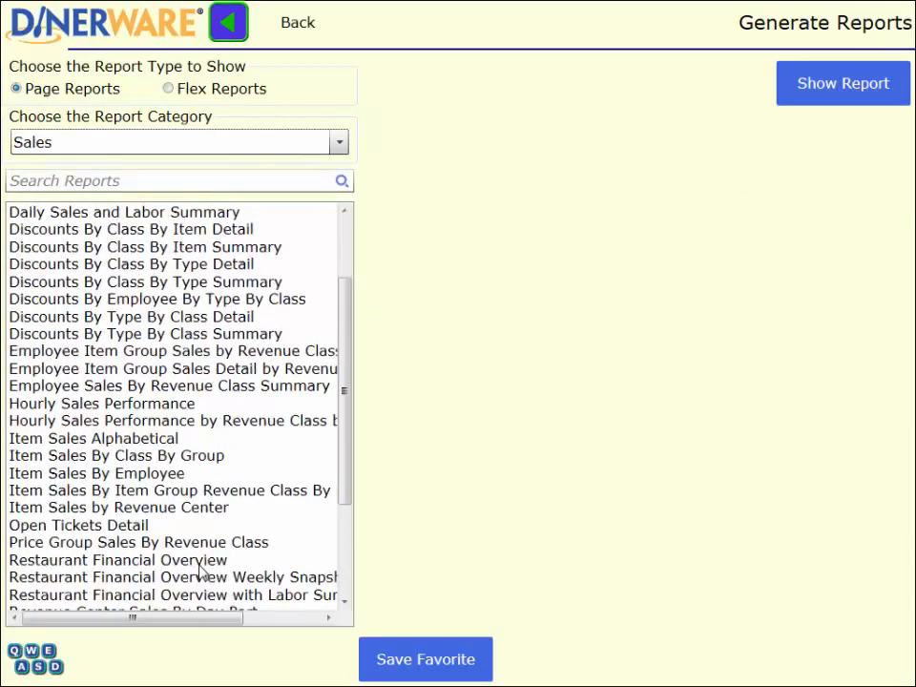
click(203, 560)
click(818, 82)
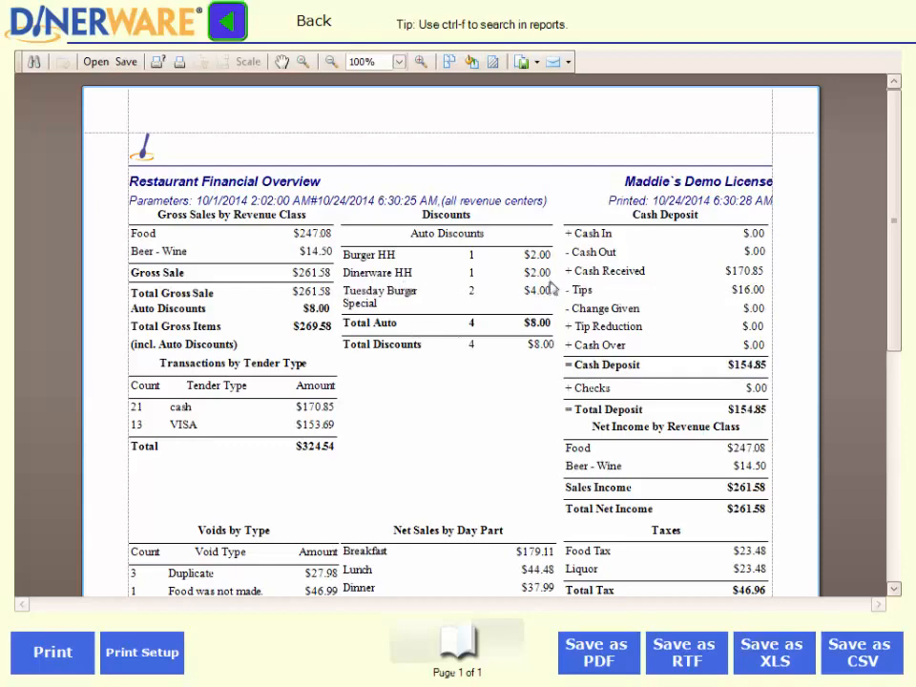
scroll(691, 275, down, 5)
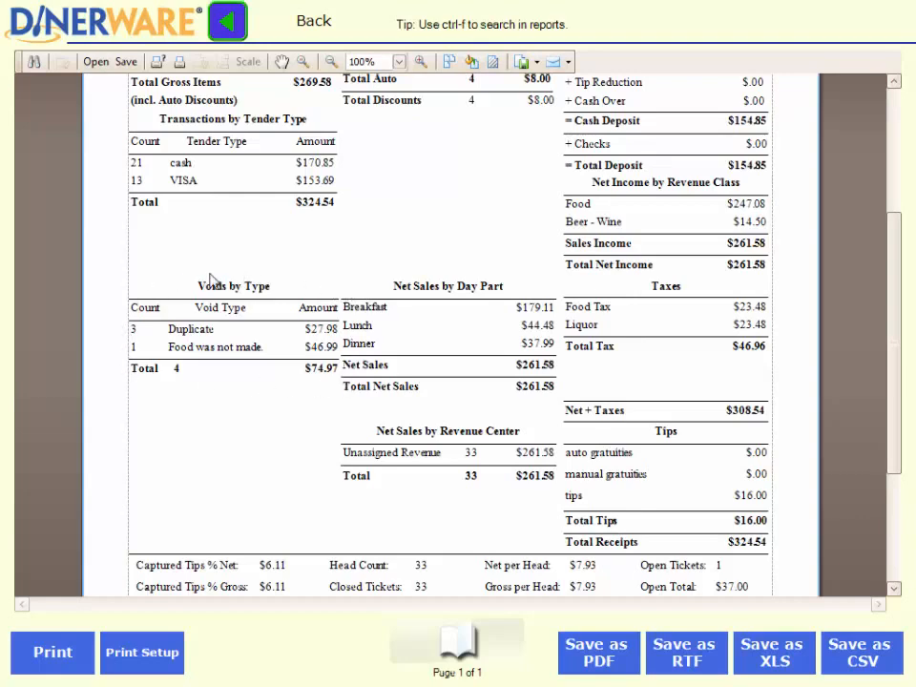
scroll(226, 277, down, 1)
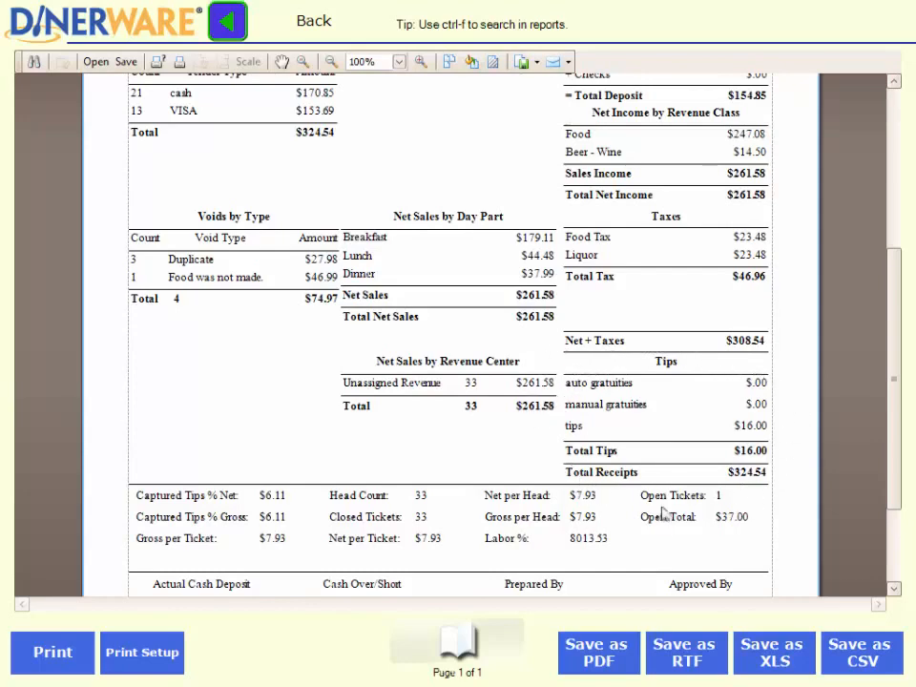
scroll(665, 513, down, 2)
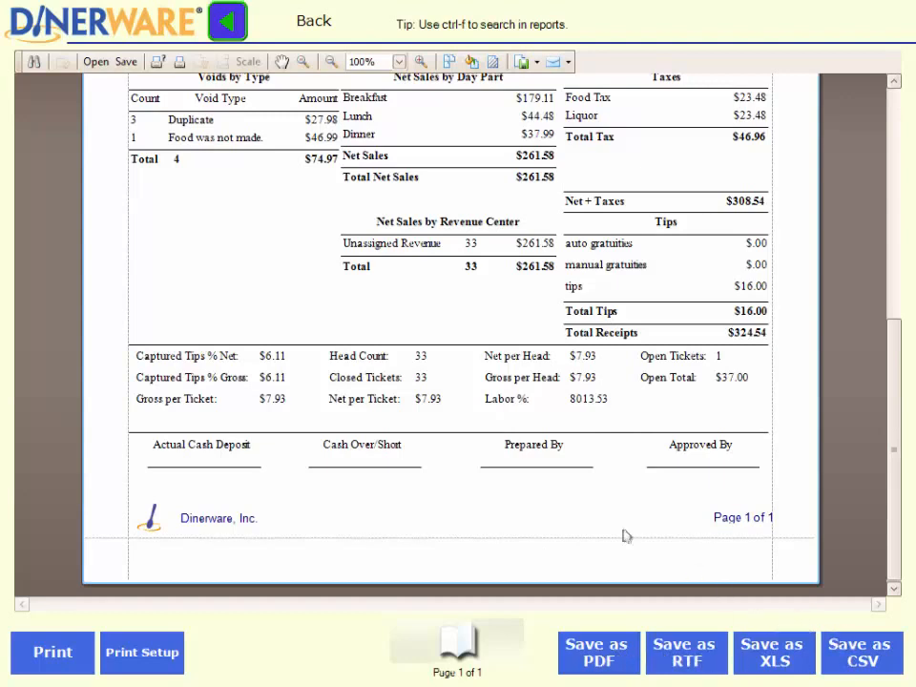
click(237, 36)
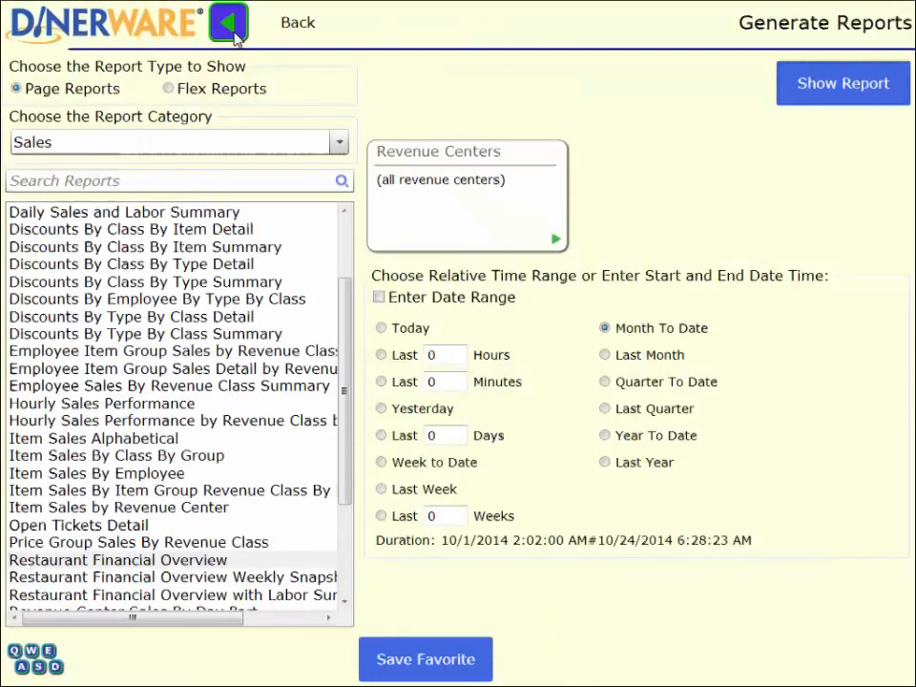
click(233, 23)
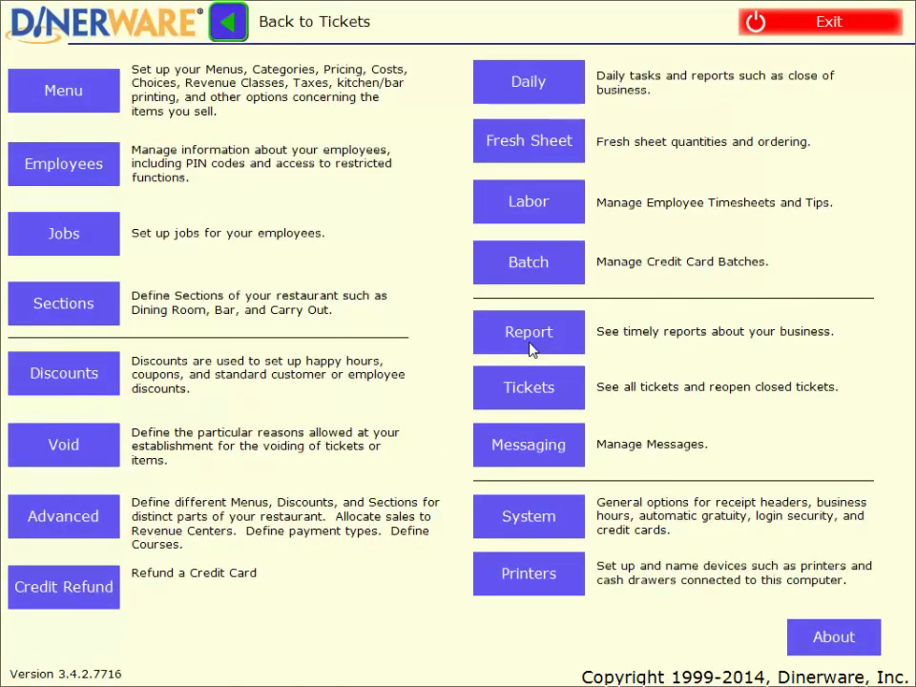
Step: Review the entire restaurant's strip report in the Daily tasks and view the Message of the Day without editing it
click(560, 85)
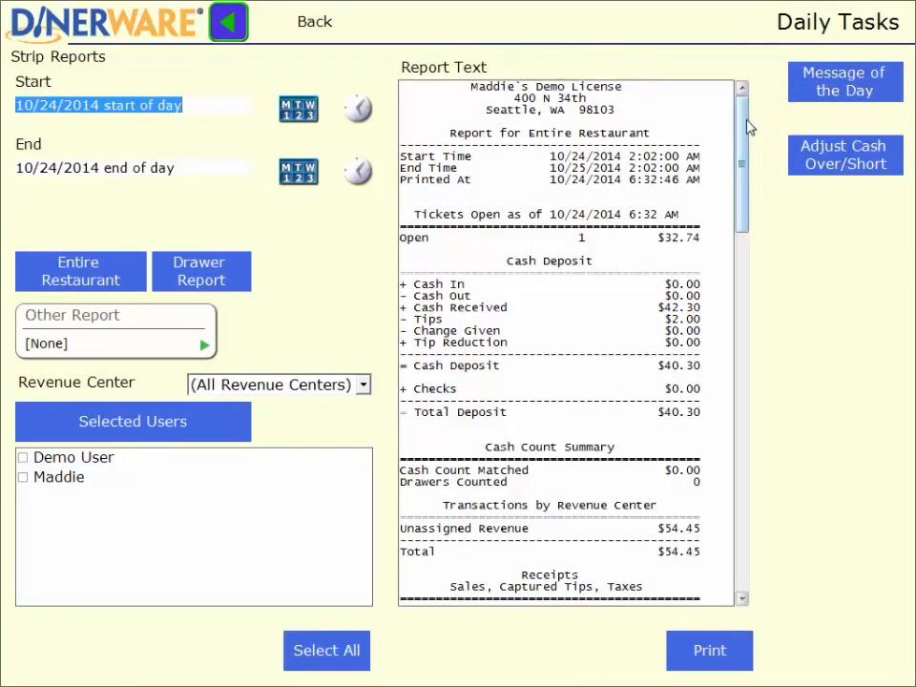
drag(747, 124, 747, 288)
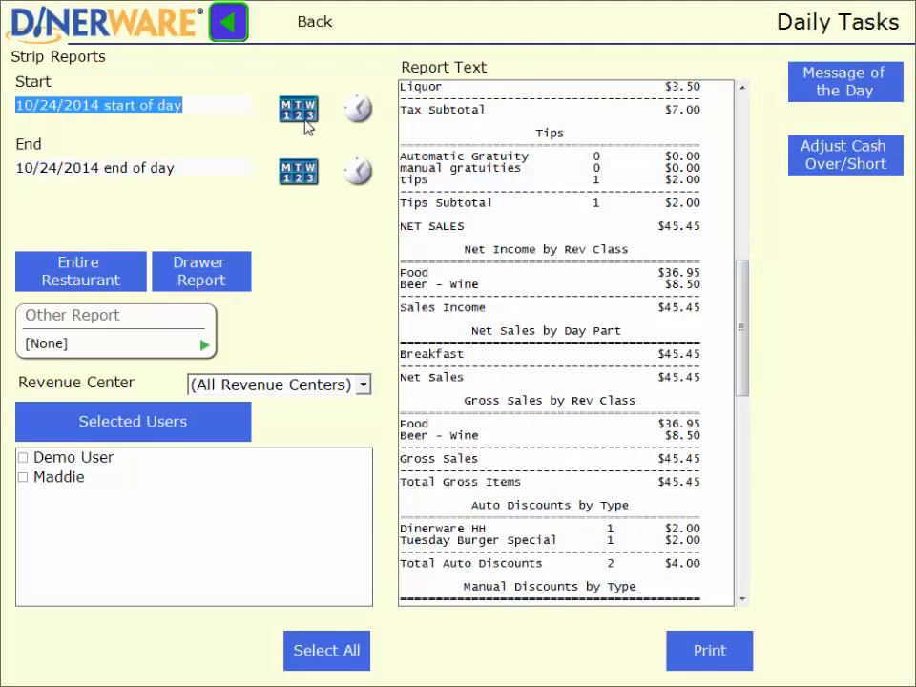
click(864, 89)
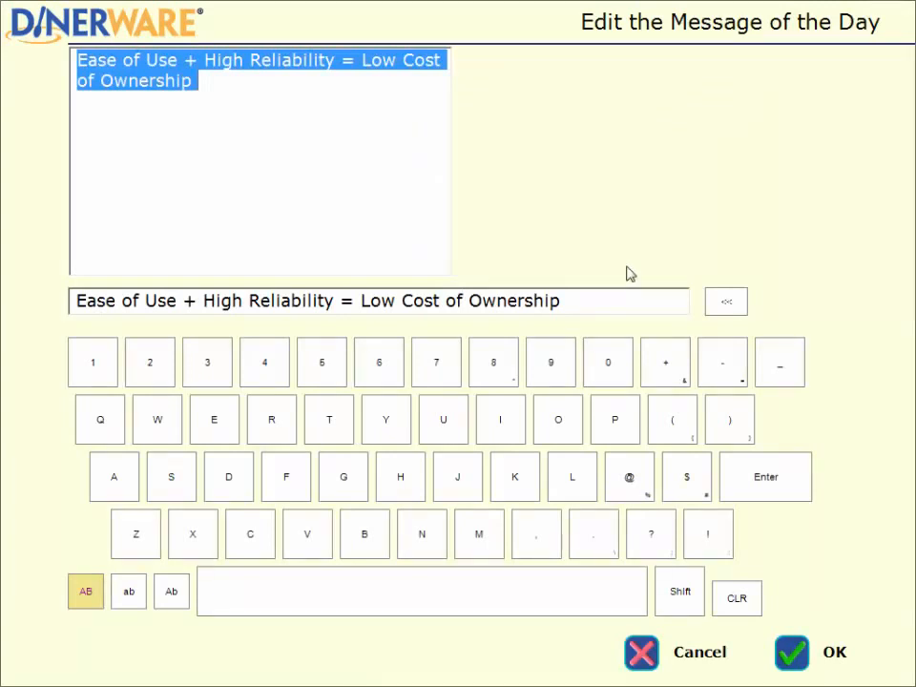
click(648, 657)
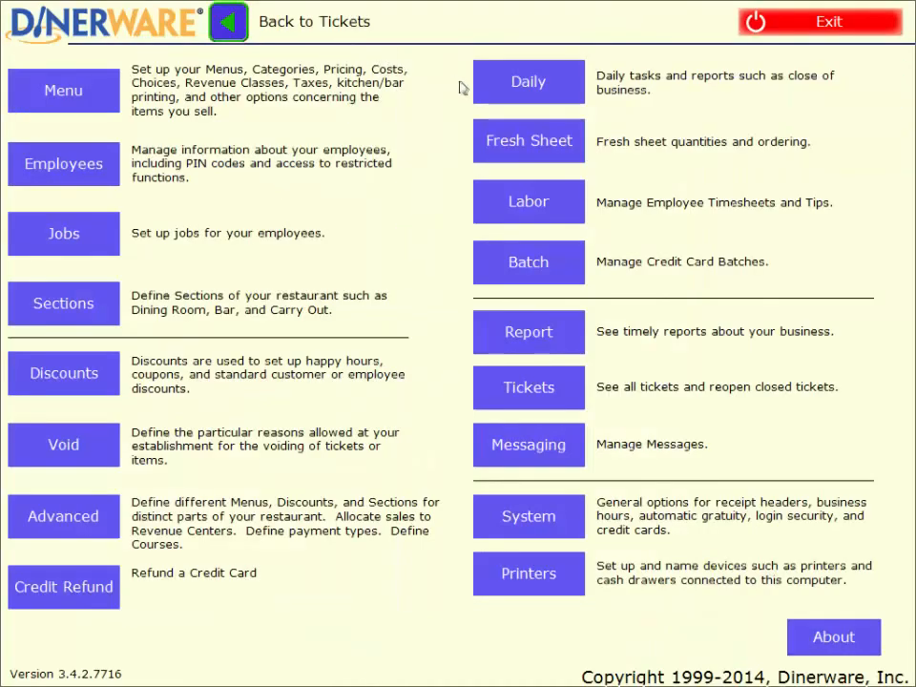
Step: Add Wings to the items on the fresh sheet
click(548, 159)
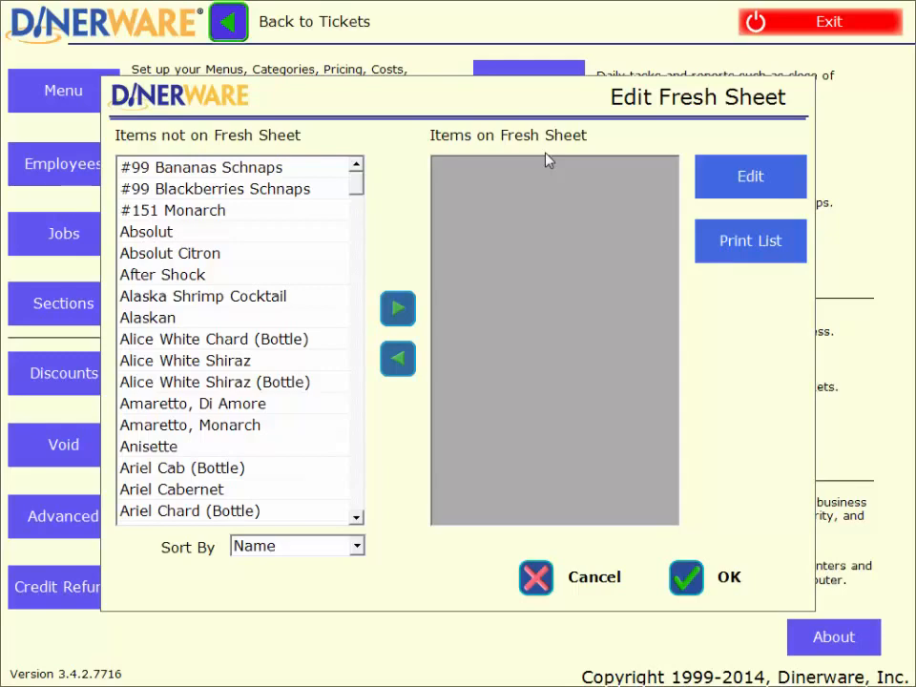
drag(362, 188, 363, 520)
click(182, 426)
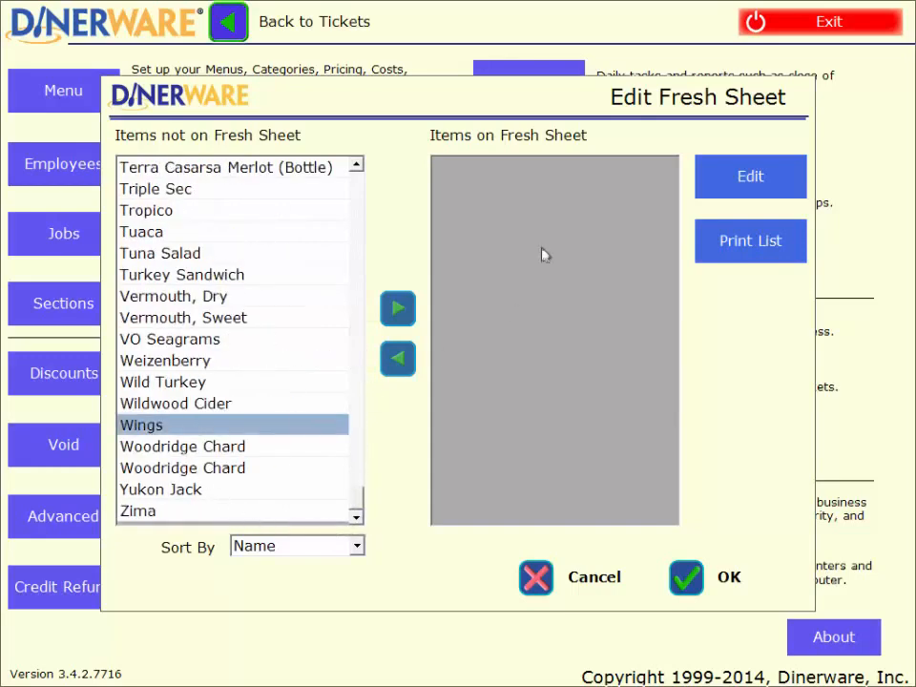
click(396, 309)
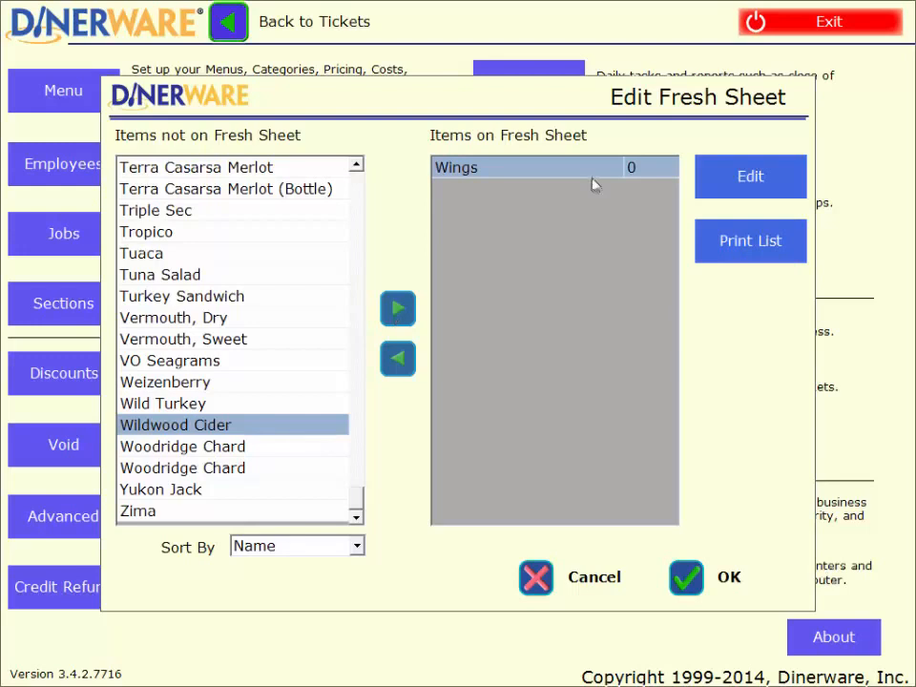
Step: Set the fresh sheet quantity of Wings to 50
click(706, 172)
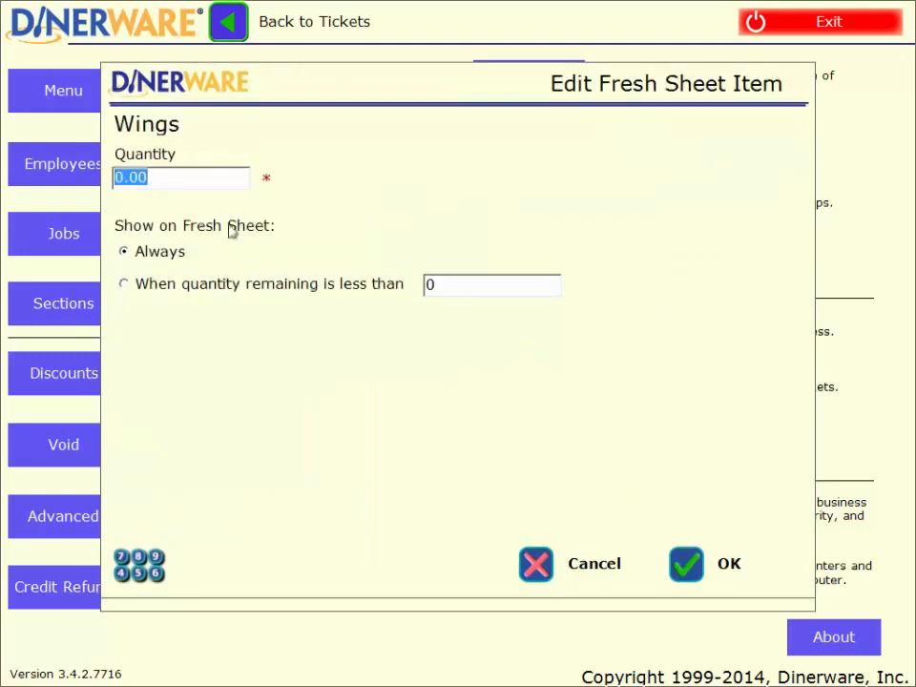
click(180, 177)
drag(220, 180, 41, 184)
text(50)
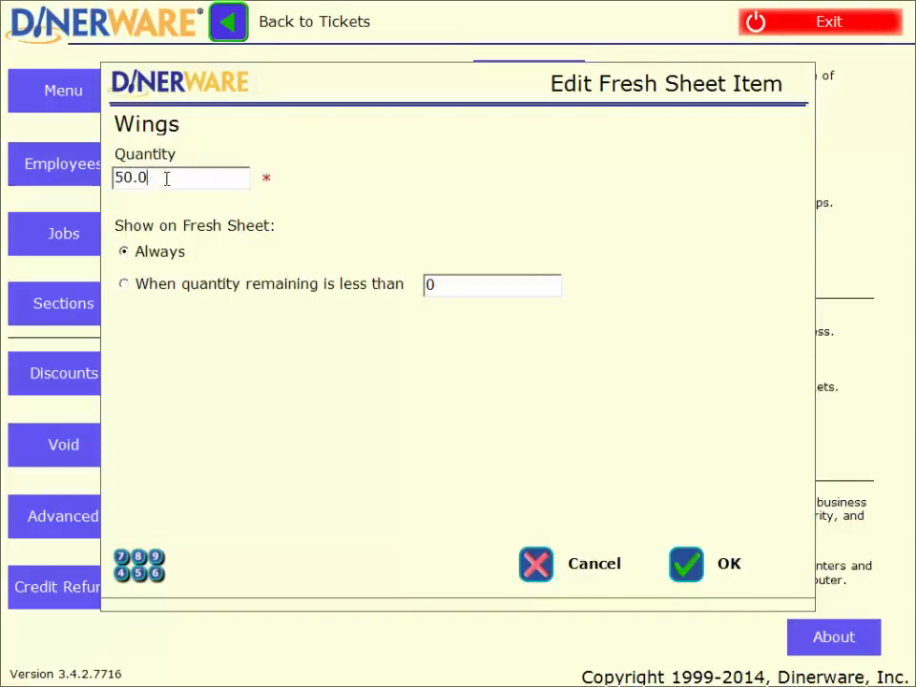
drag(166, 178, 72, 132)
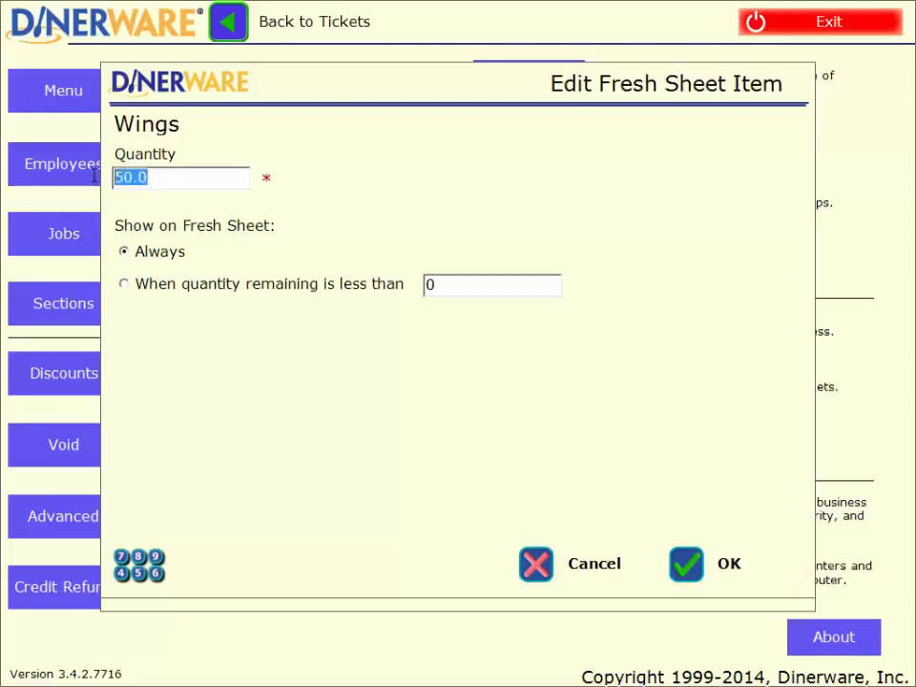
Step: Try showing Wings on the fresh sheet only when the quantity remaining is less than 10
click(128, 289)
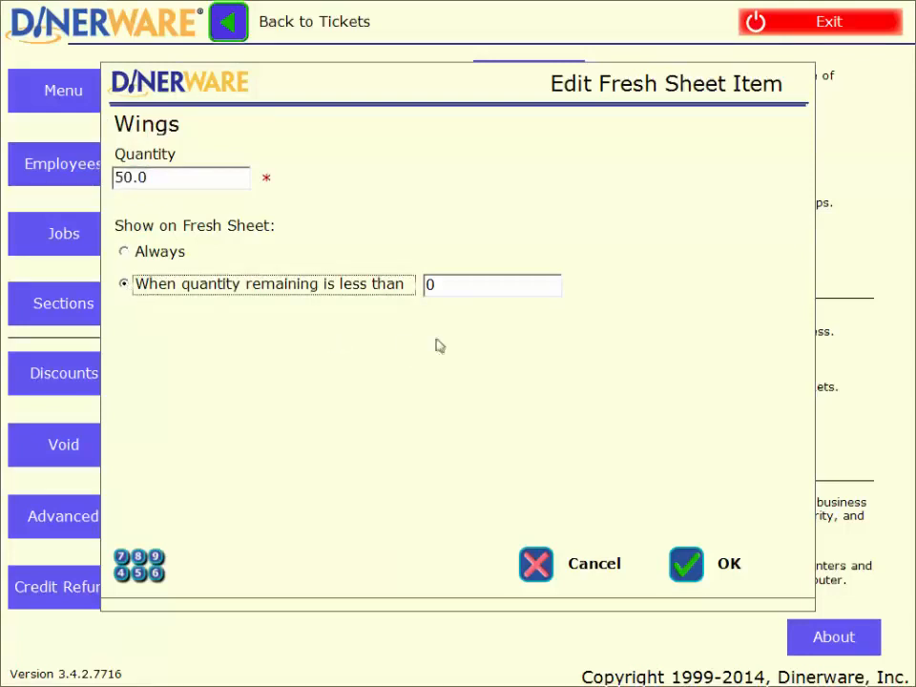
click(458, 285)
double_click(458, 285)
text(10)
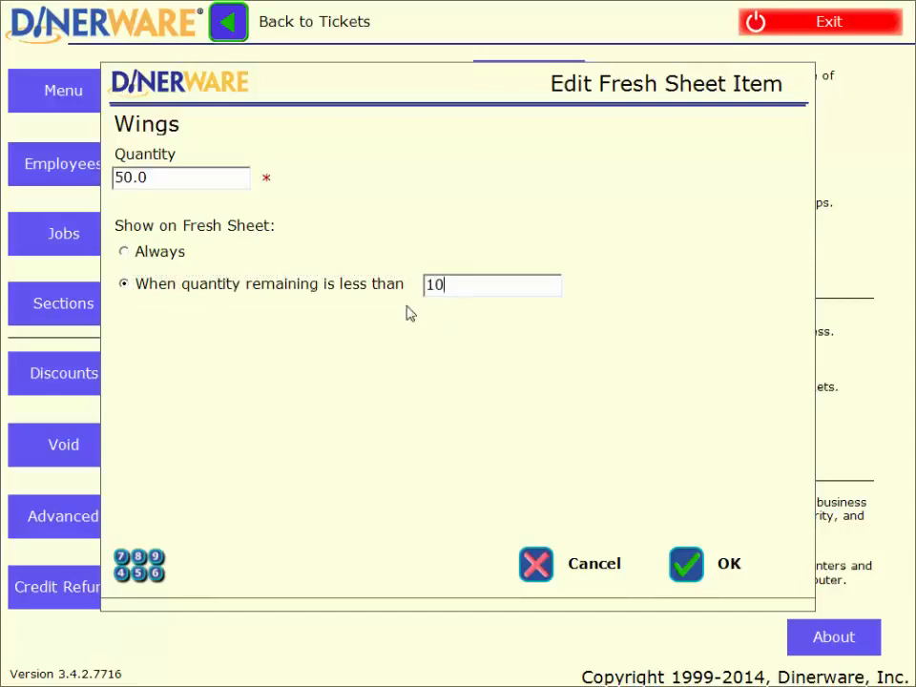
Step: Set Wings to show on the fresh sheet always, and save the item and the fresh sheet
click(126, 252)
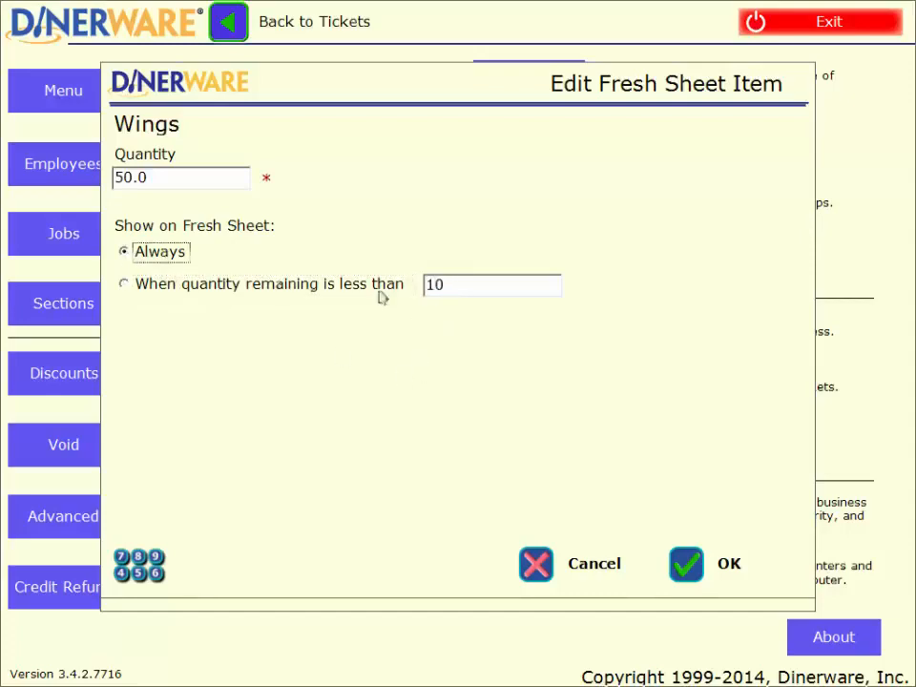
click(685, 564)
click(685, 573)
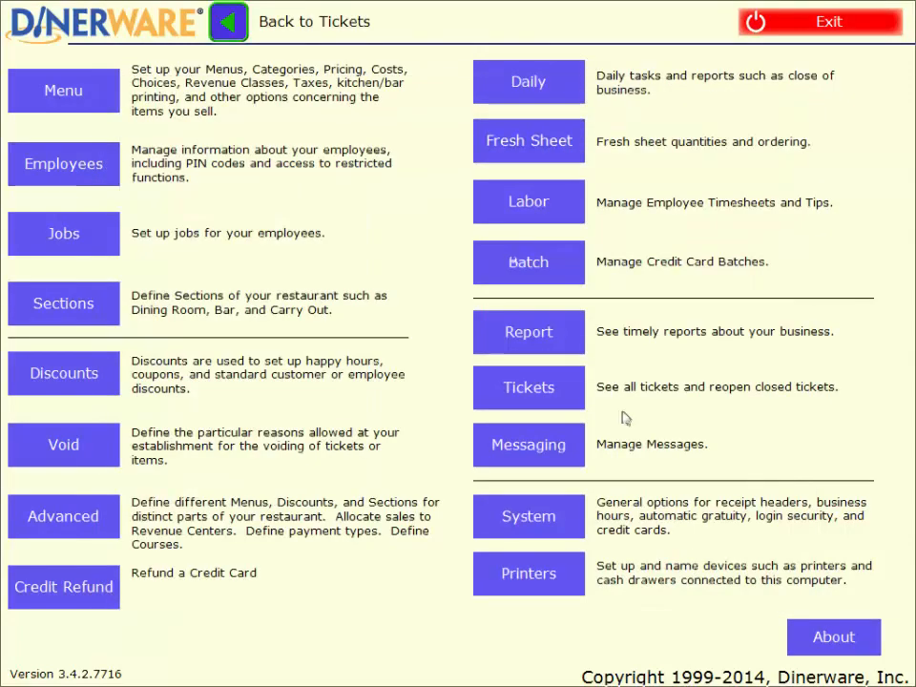
Step: Leave the manager area, exit to the login screen to view the fresh sheet, and log back in with the PIN
click(229, 21)
click(227, 21)
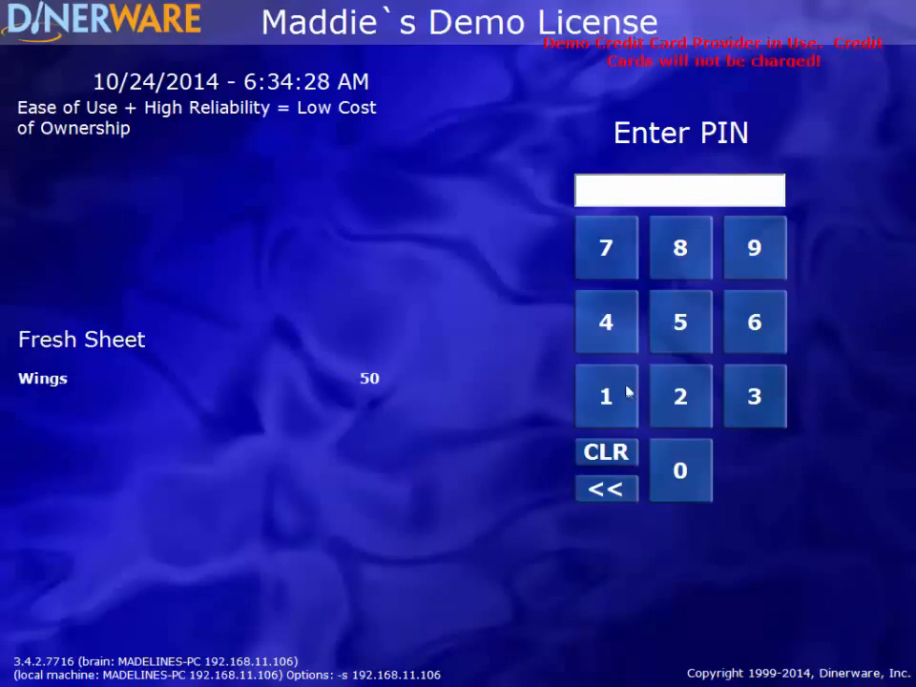
click(625, 386)
click(706, 403)
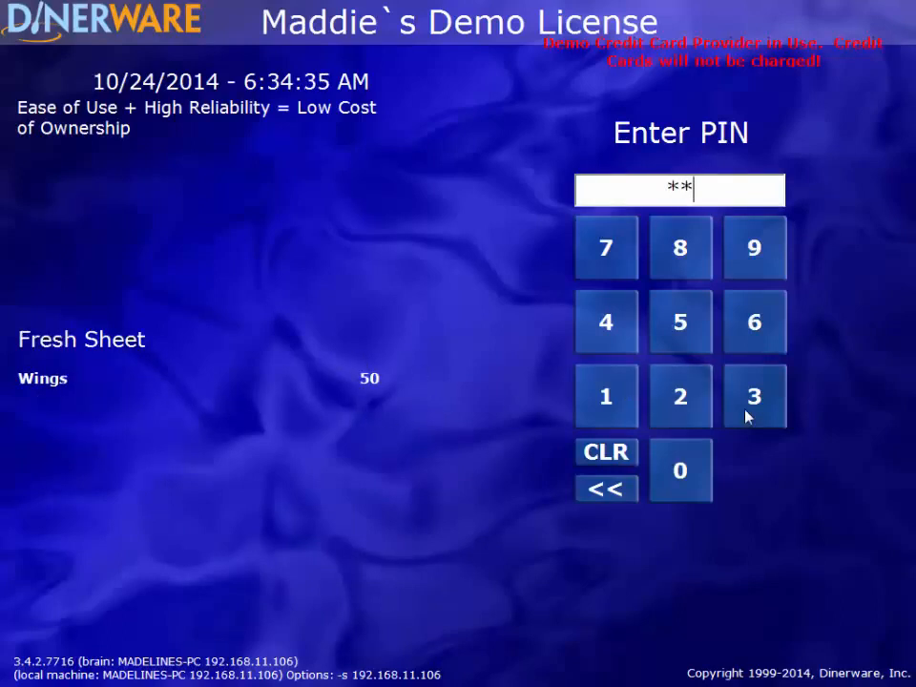
click(747, 417)
click(614, 348)
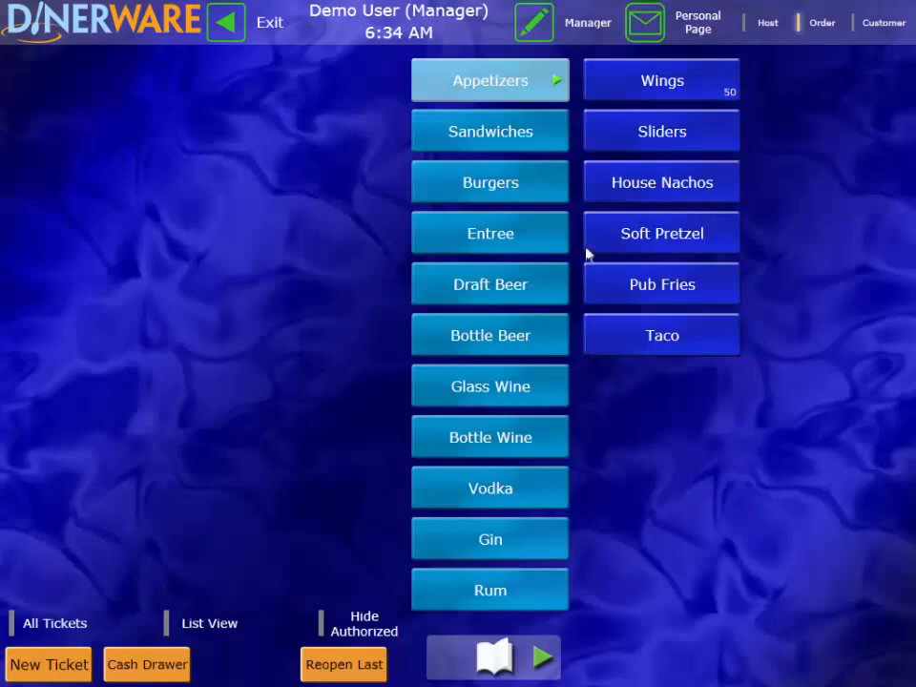
Step: Start a ticket with Buffalo Wings from Appetizers, repeat the item until 16 are ordered, and save the ticket
click(716, 86)
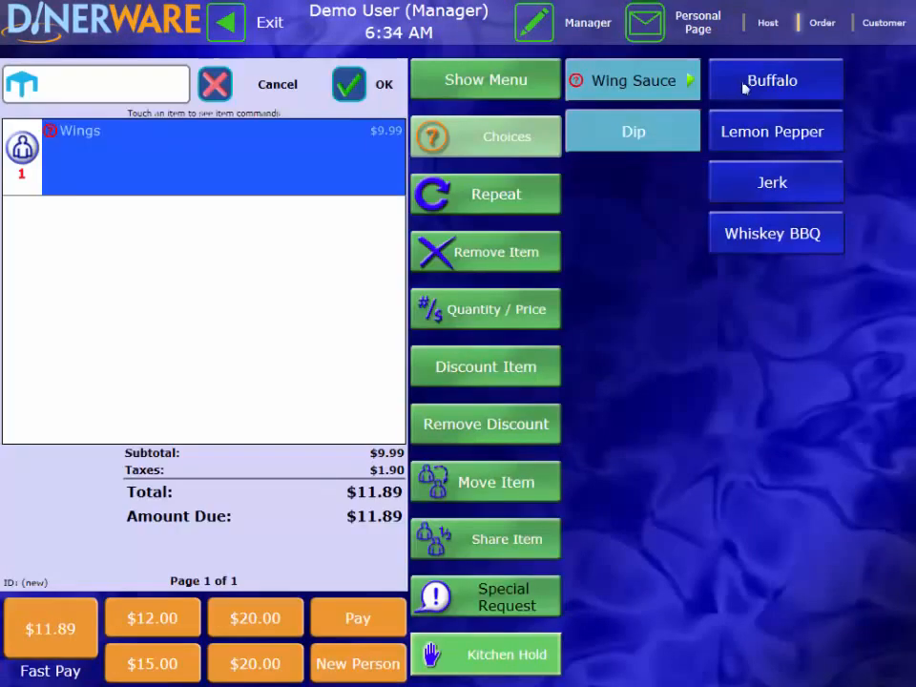
click(745, 87)
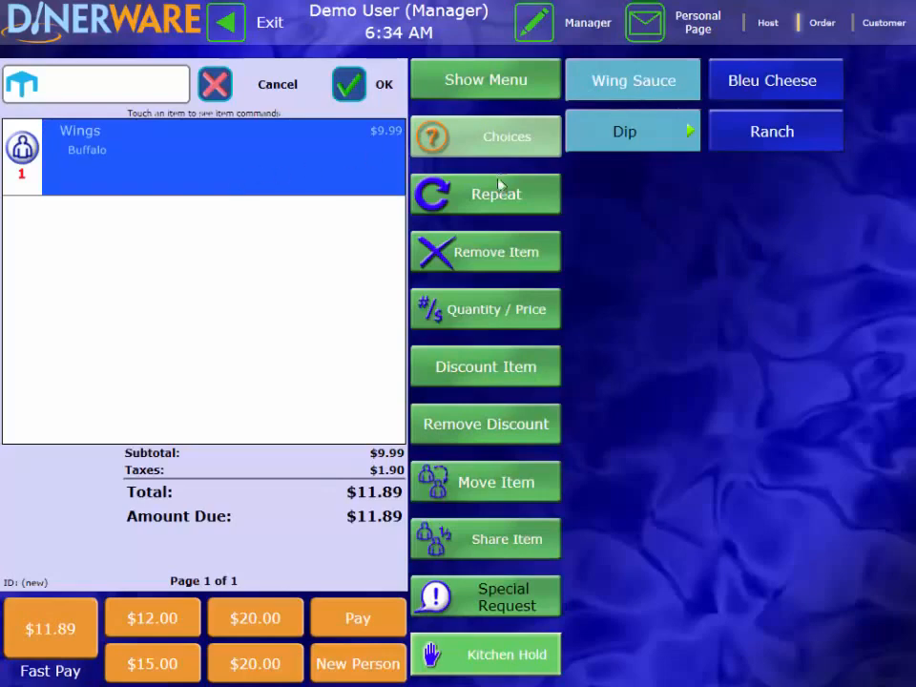
click(493, 197)
triple_click(492, 198)
triple_click(492, 199)
triple_click(493, 199)
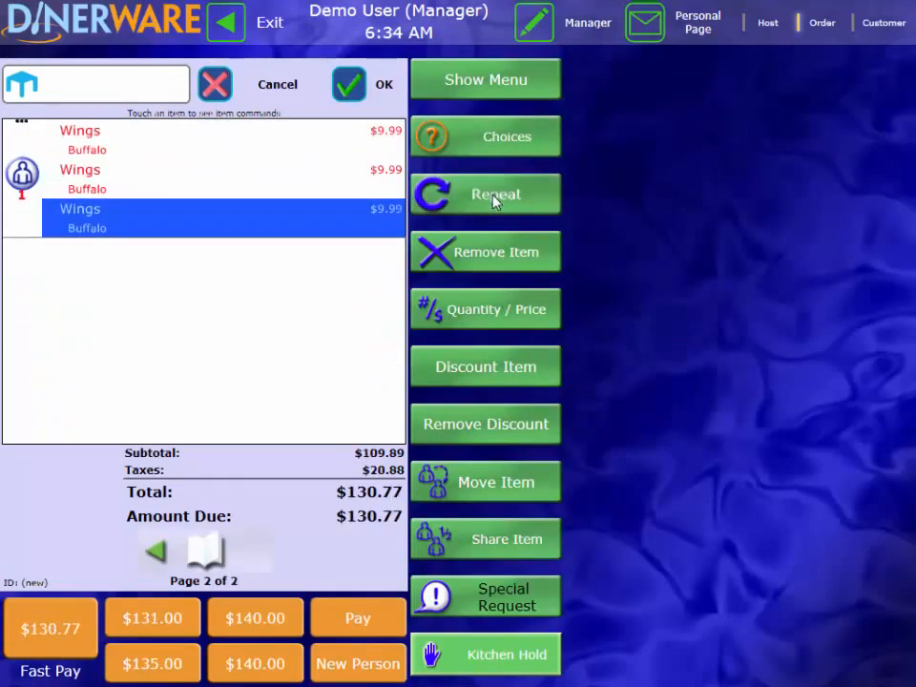
triple_click(492, 199)
double_click(493, 198)
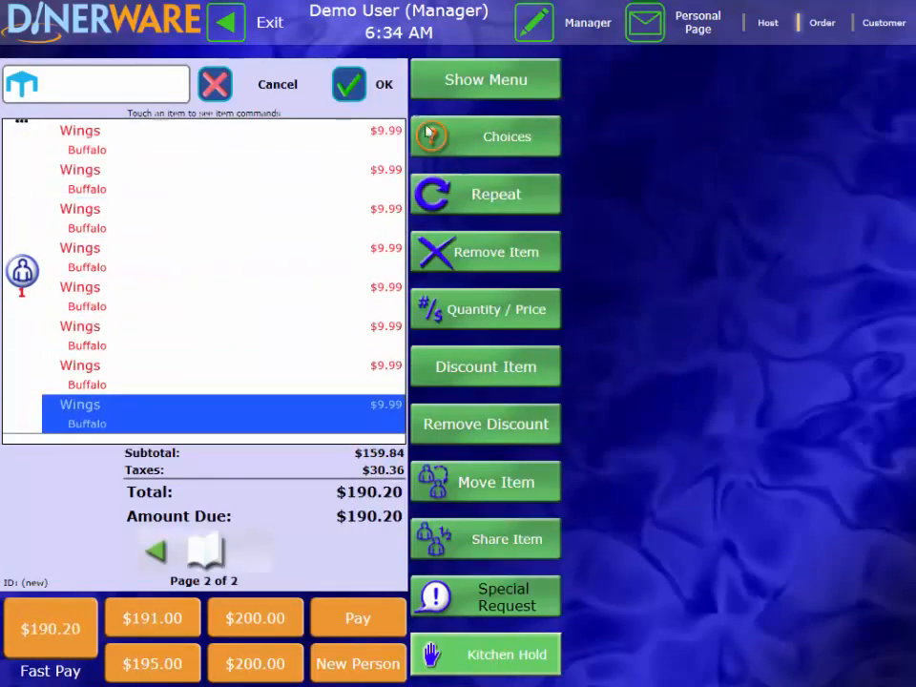
click(350, 84)
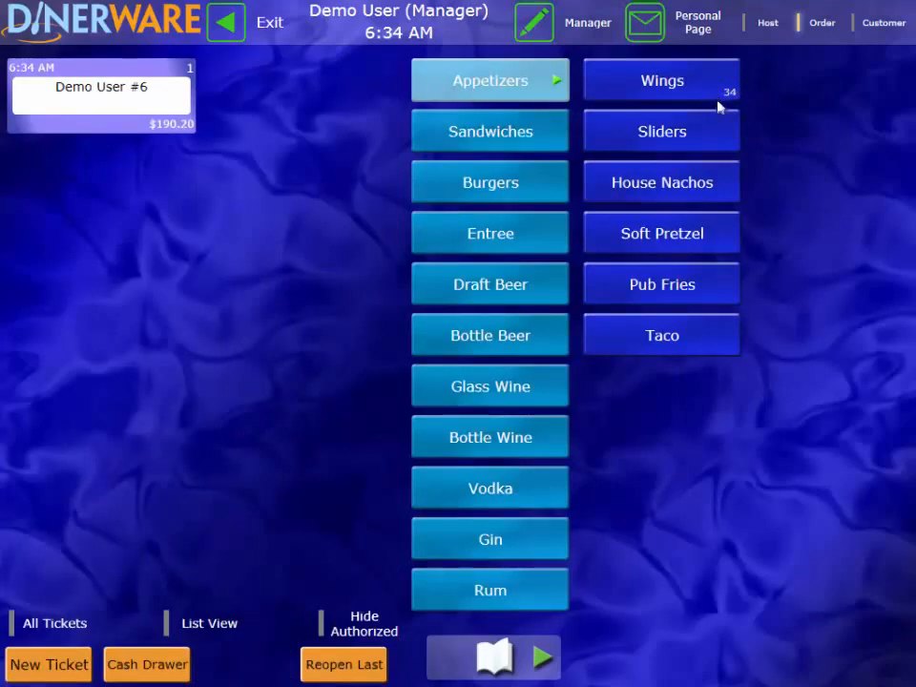
Step: Add Budweiser Bottle to the manager's fresh sheet without setting a quantity, and save the sheet
click(571, 24)
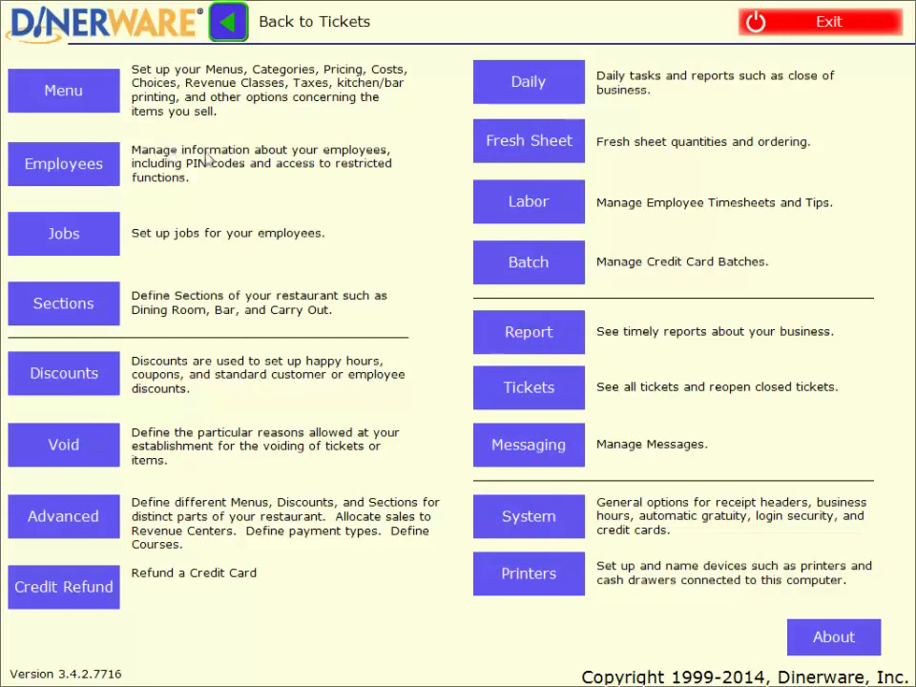
click(533, 145)
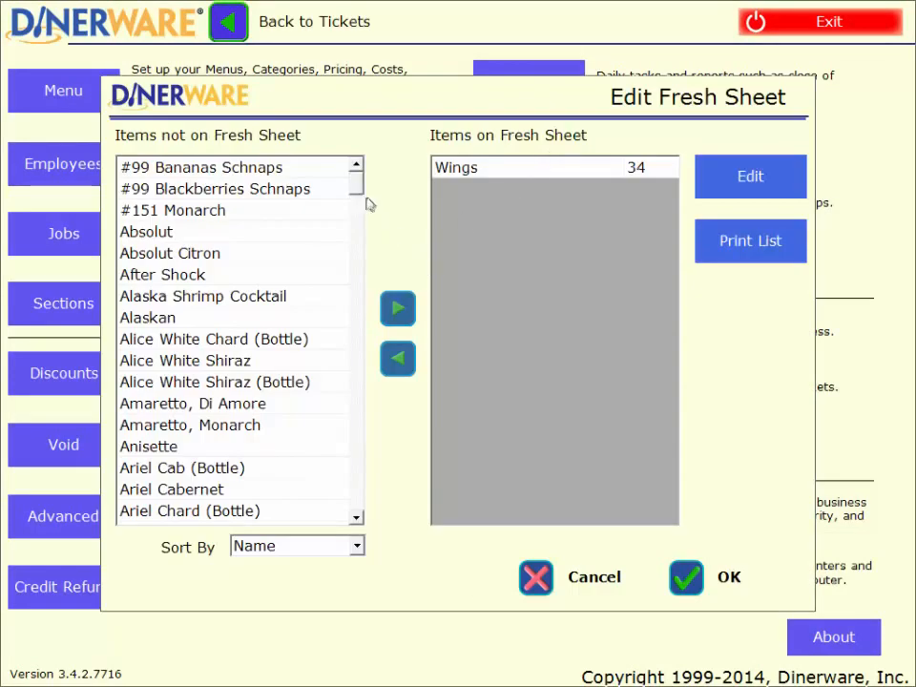
drag(358, 190, 361, 236)
click(181, 382)
click(397, 308)
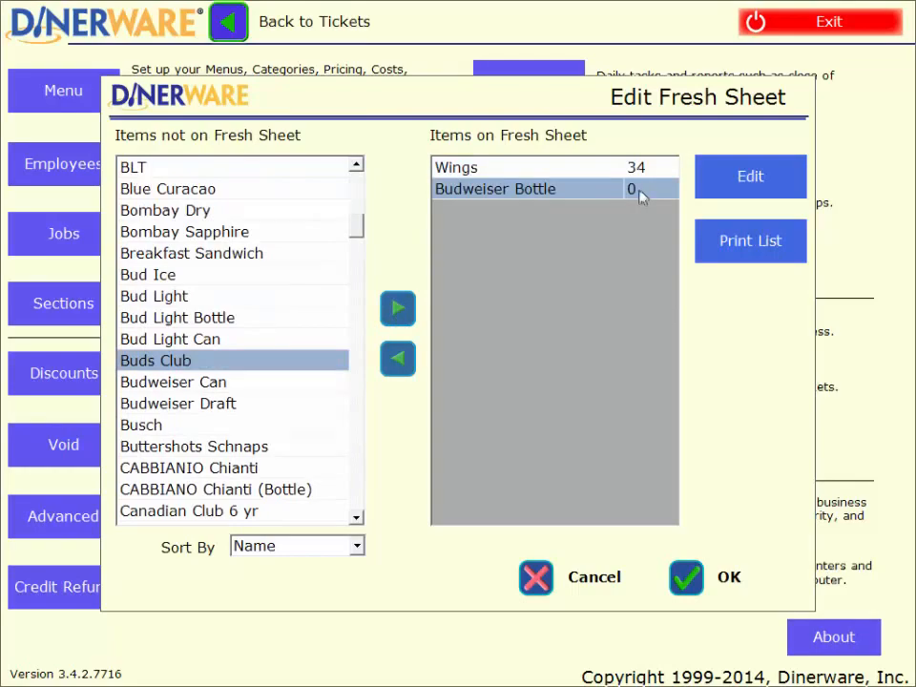
click(714, 577)
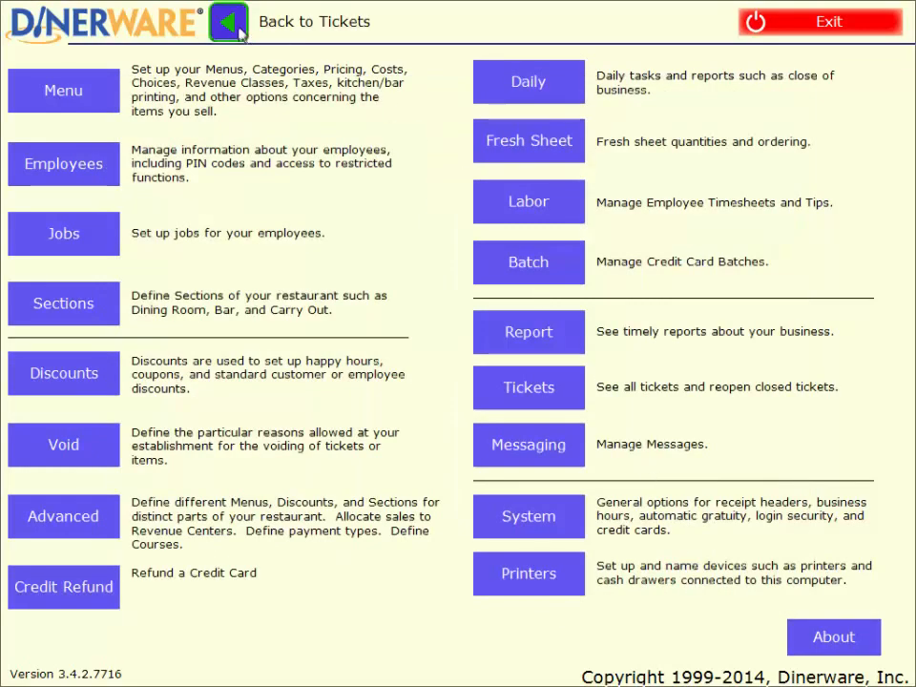
Step: Return to the login screen to check the fresh sheet listing and log in again with the PIN
click(279, 35)
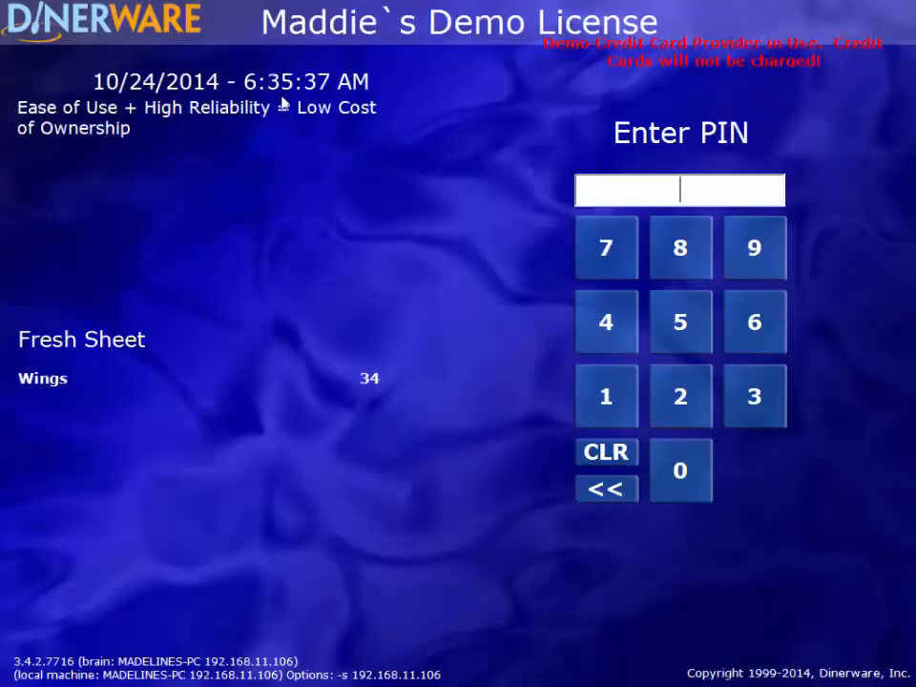
click(226, 21)
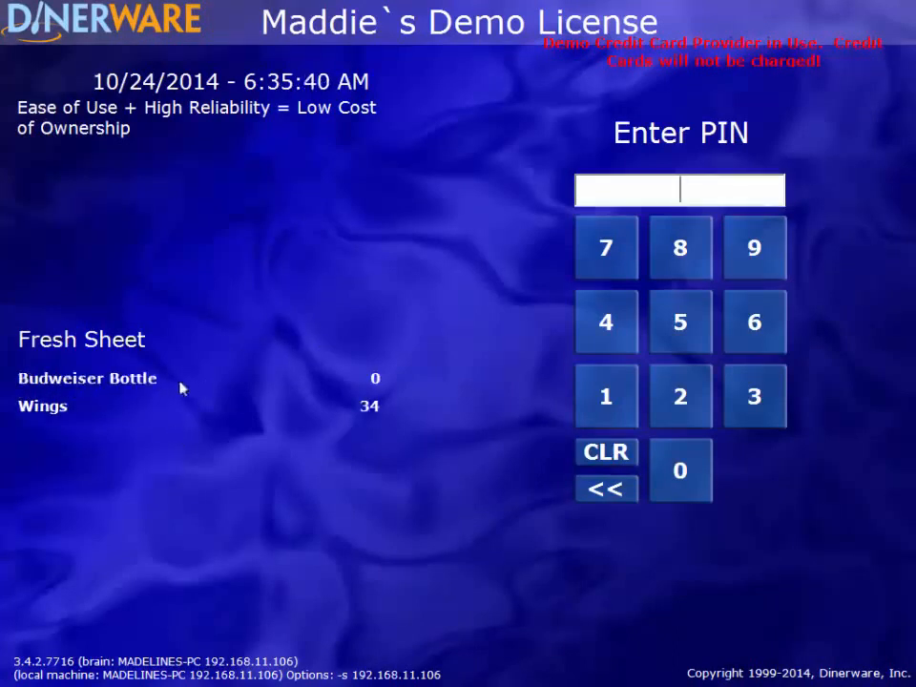
click(604, 384)
click(704, 402)
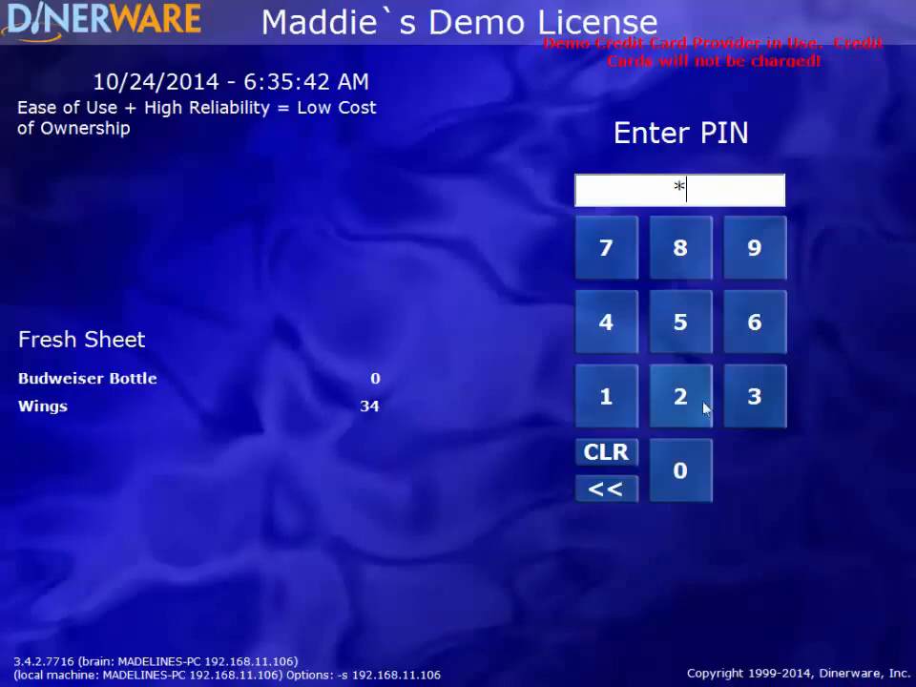
click(754, 402)
click(629, 347)
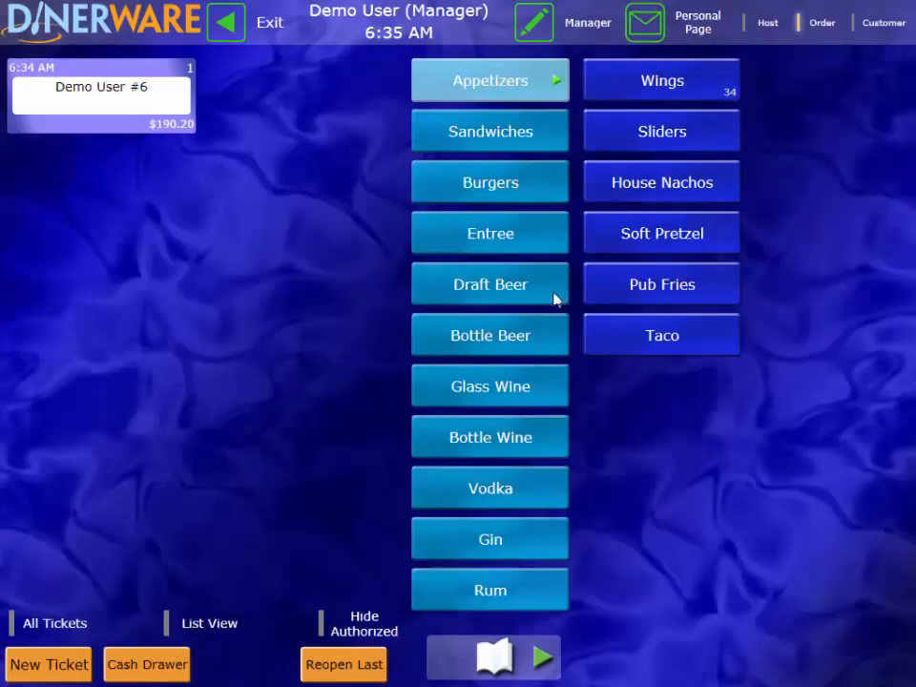
Step: Try to order one Budweiser Bottle from the Bottle Beer category, and cancel the ticket
click(525, 334)
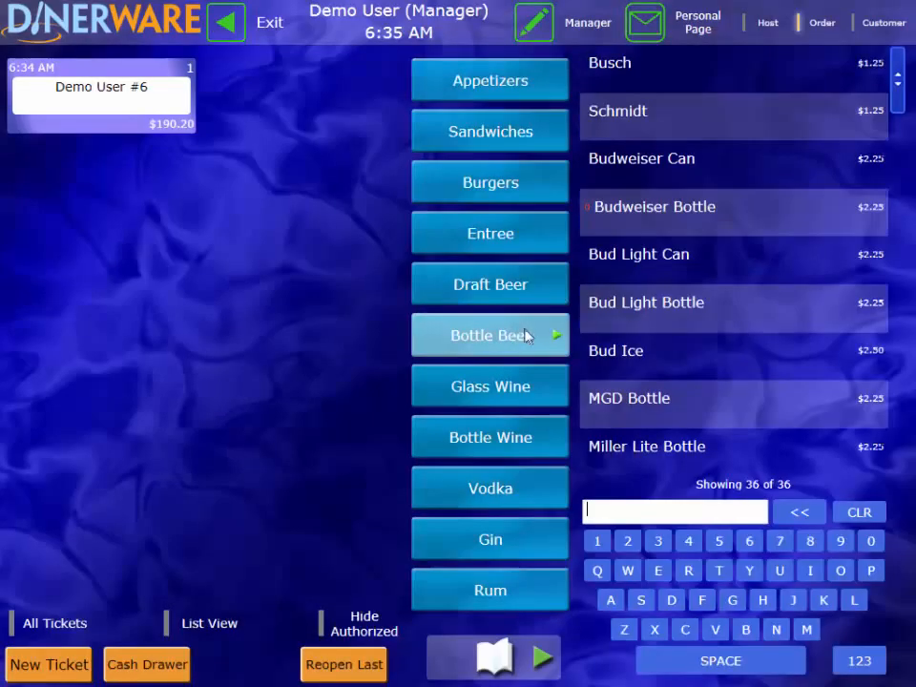
click(669, 216)
click(351, 87)
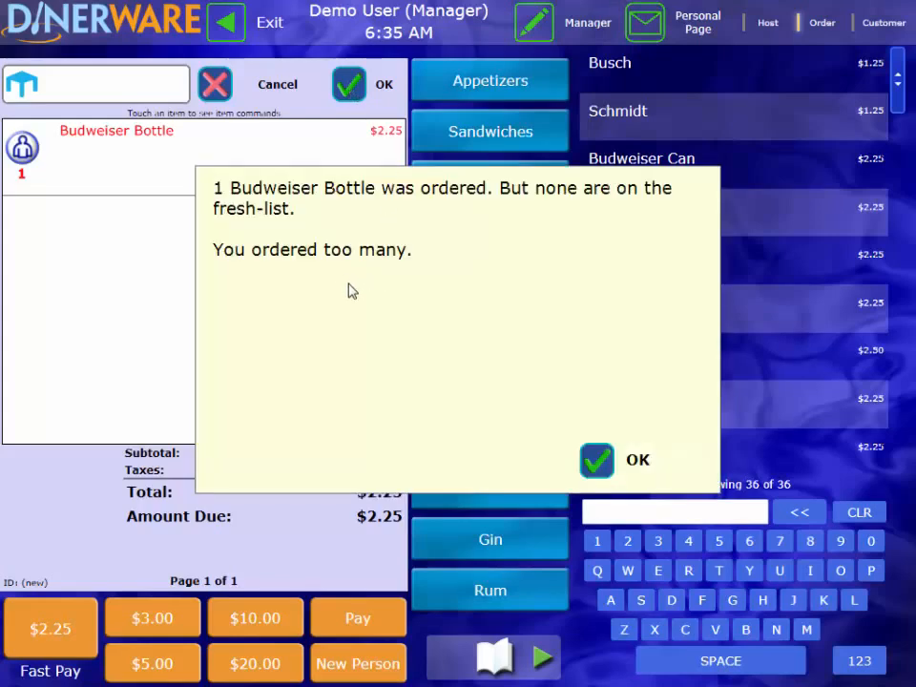
click(596, 460)
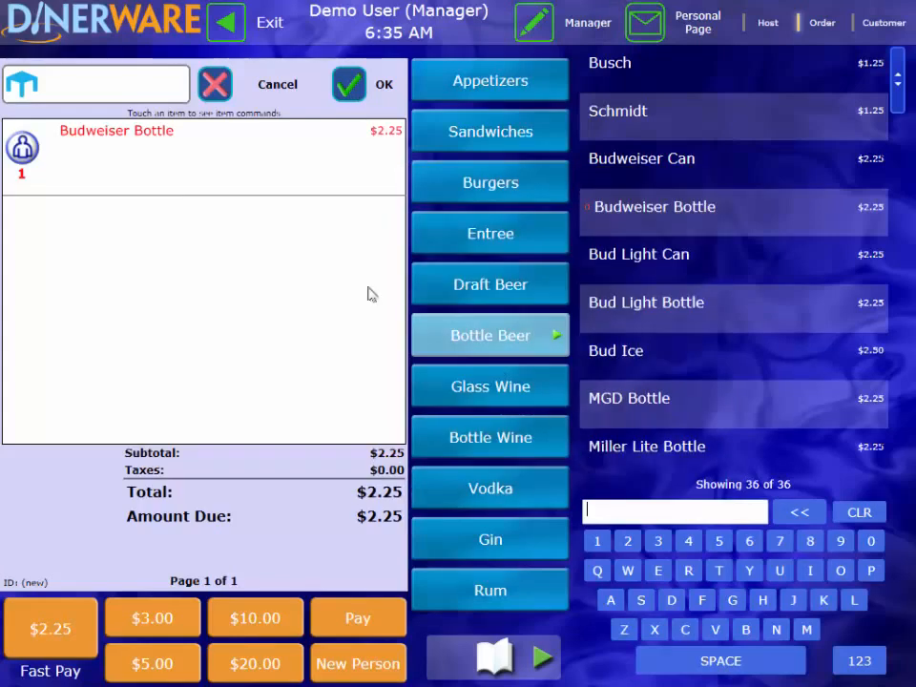
click(214, 84)
click(597, 468)
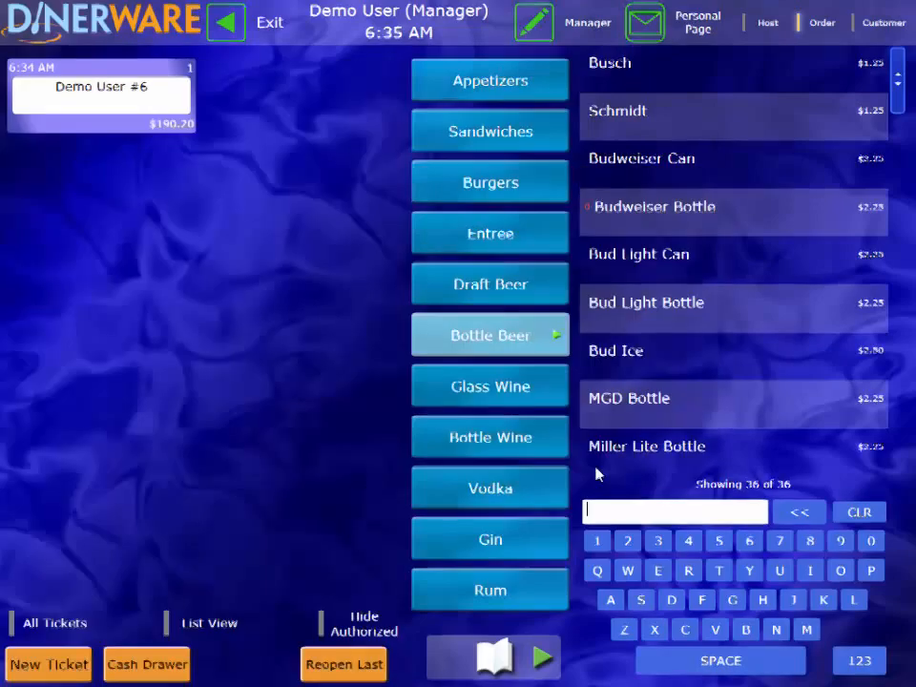
Step: Open the manager area
click(528, 35)
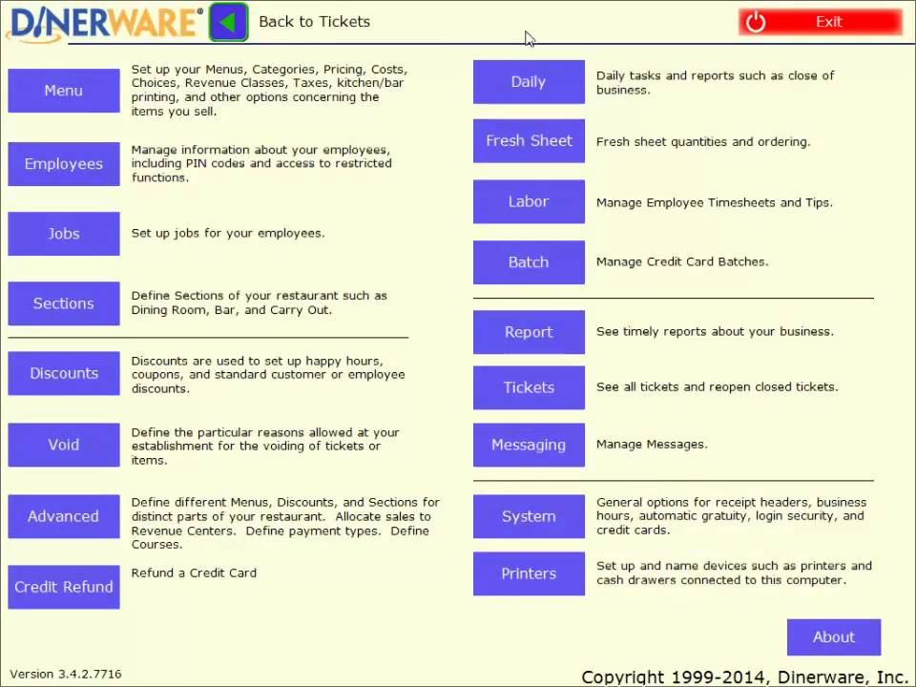